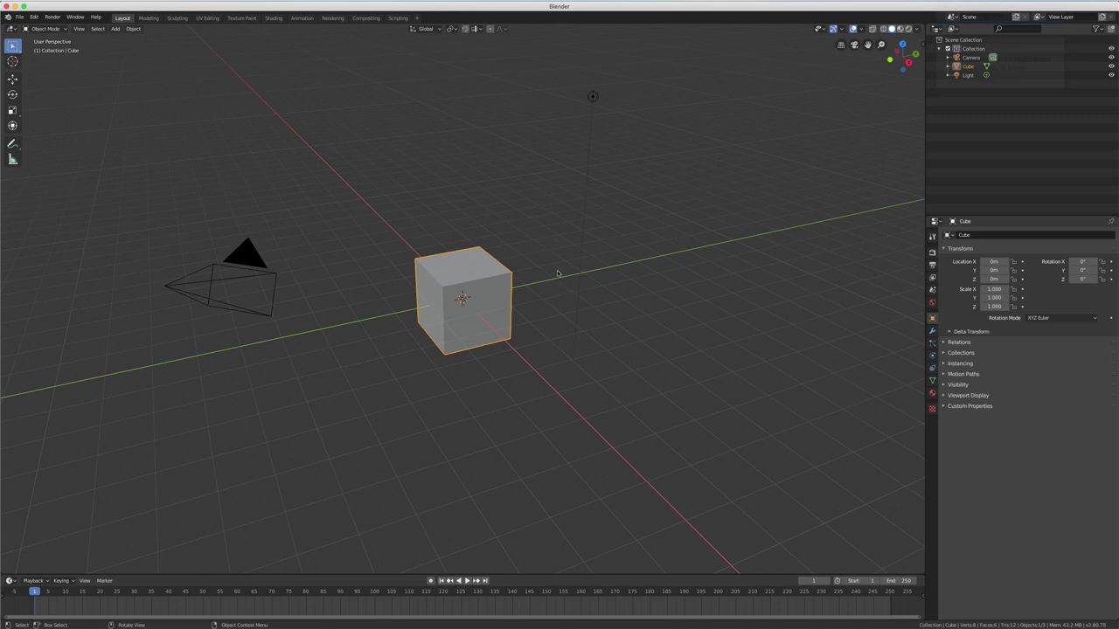
Shrink the cube to 0.314 scale and raise it high along Z.
{"action": "middle_click_drag", "start_coordinate": [577, 292], "coordinate": [569, 284]}
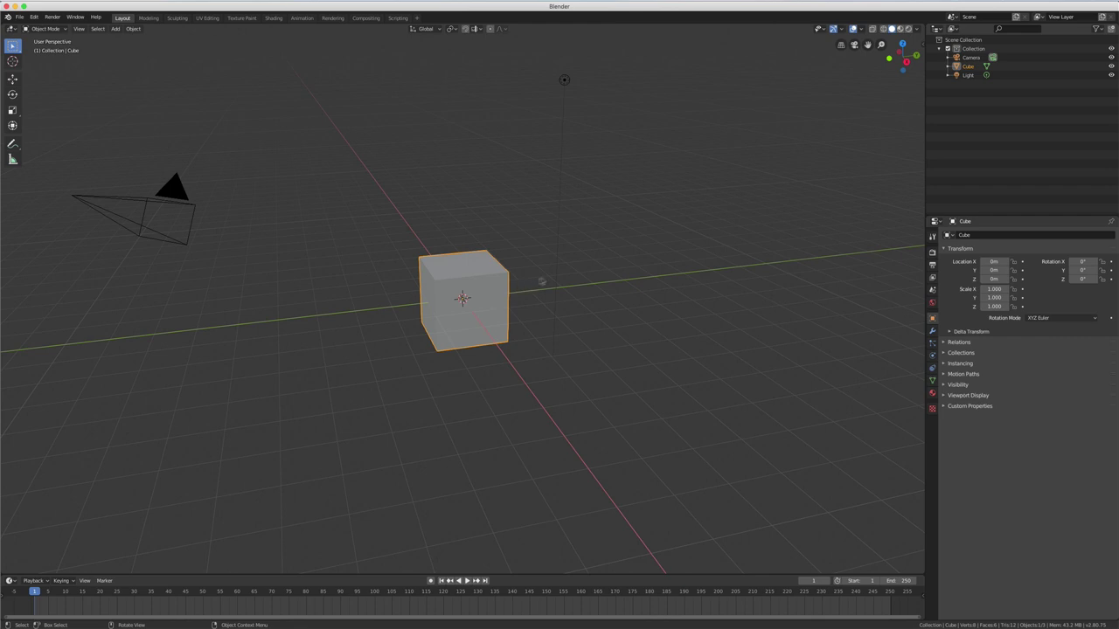
{"action": "key", "text": "s"}
{"action": "left_click", "coordinate": [481, 297]}
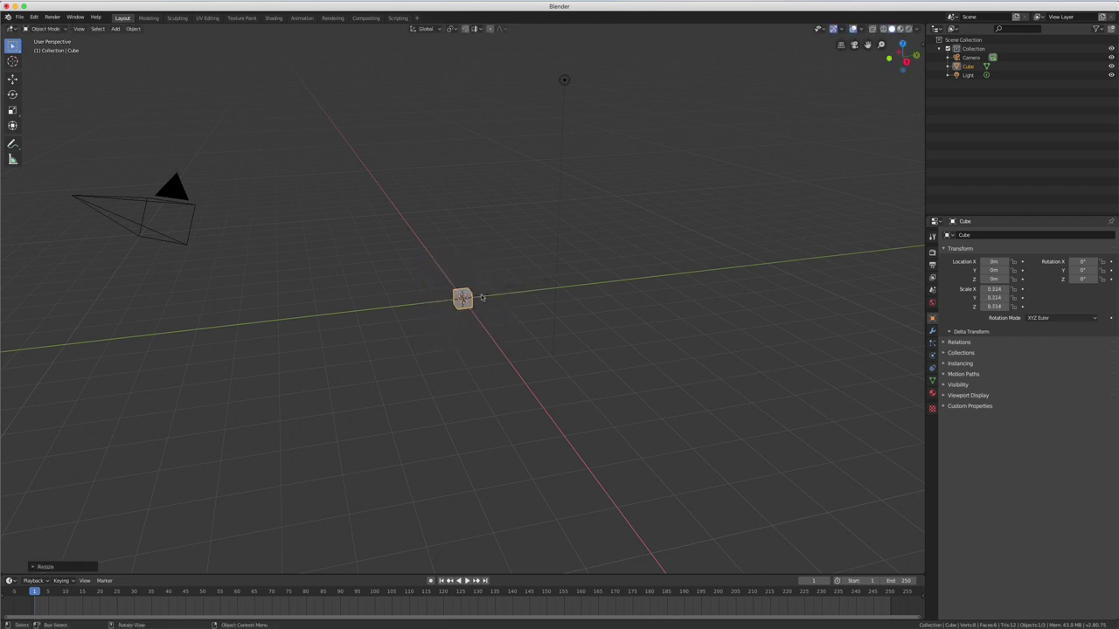
{"action": "key", "text": "g"}
{"action": "key", "text": "z"}
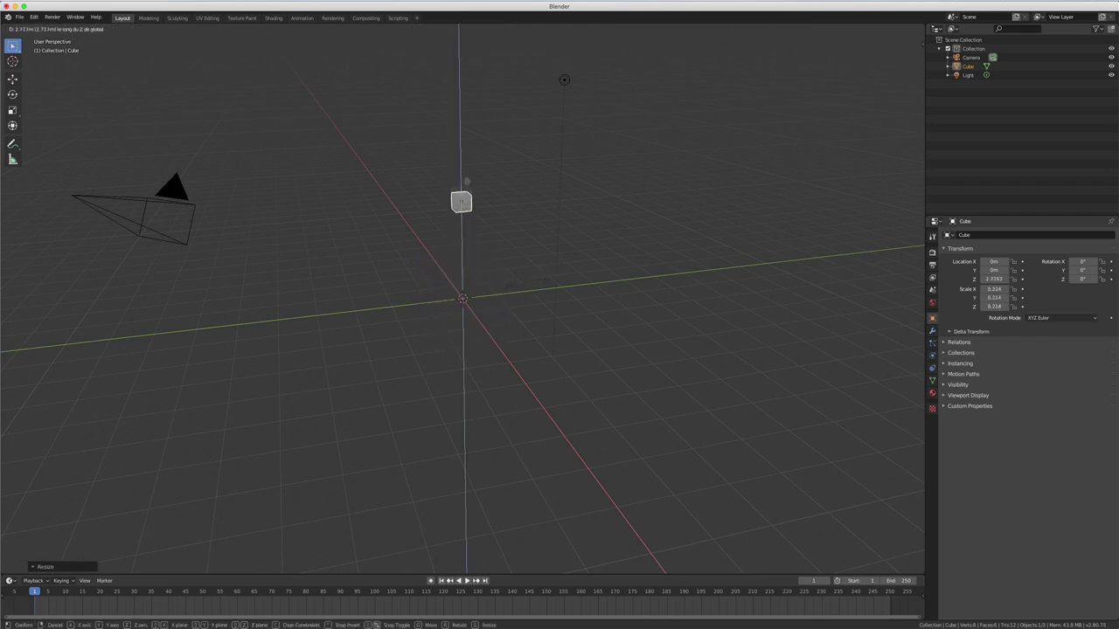
{"action": "left_click", "coordinate": [461, 109]}
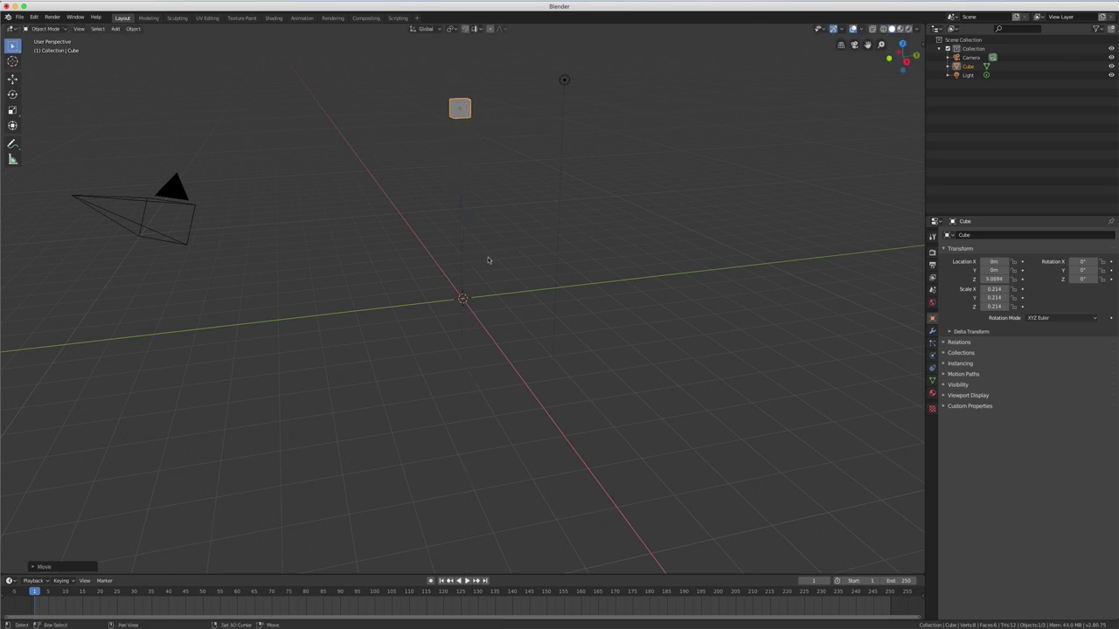
Add a plane at the origin scaled to 6.39 and show its Physics properties.
{"action": "key", "text": "shift+a"}
{"action": "left_click", "coordinate": [525, 260]}
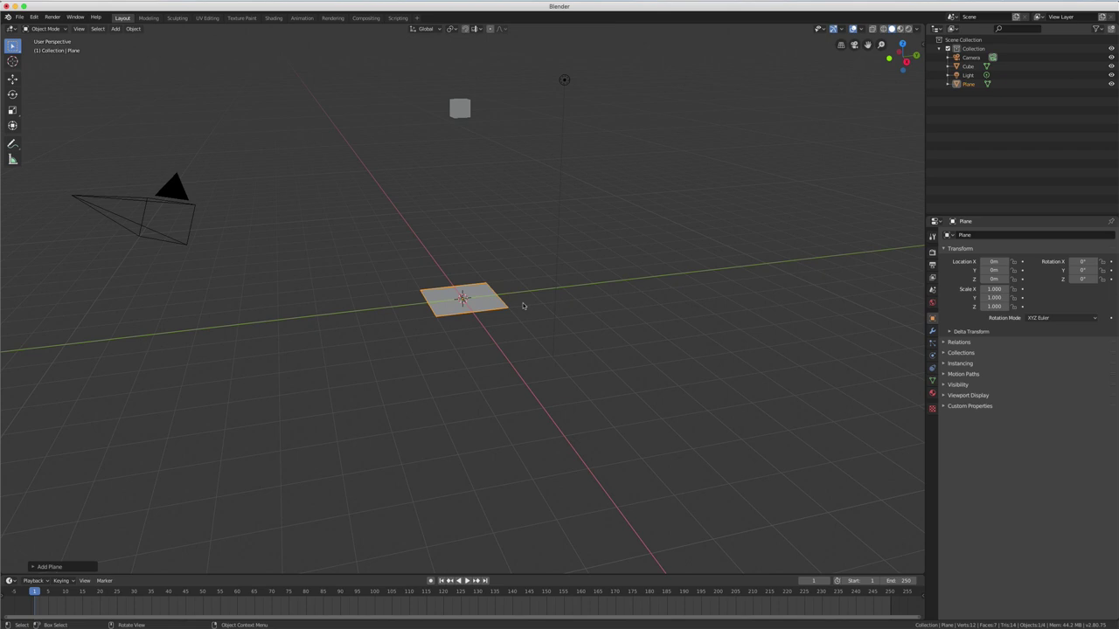
{"action": "key", "text": "s"}
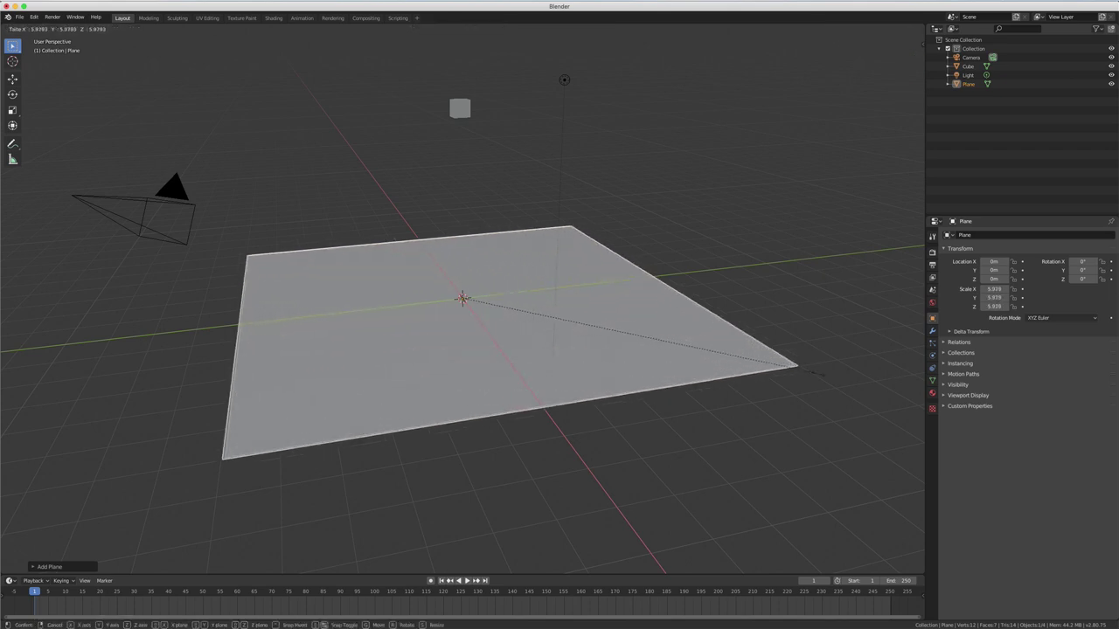
{"action": "left_click", "coordinate": [838, 386]}
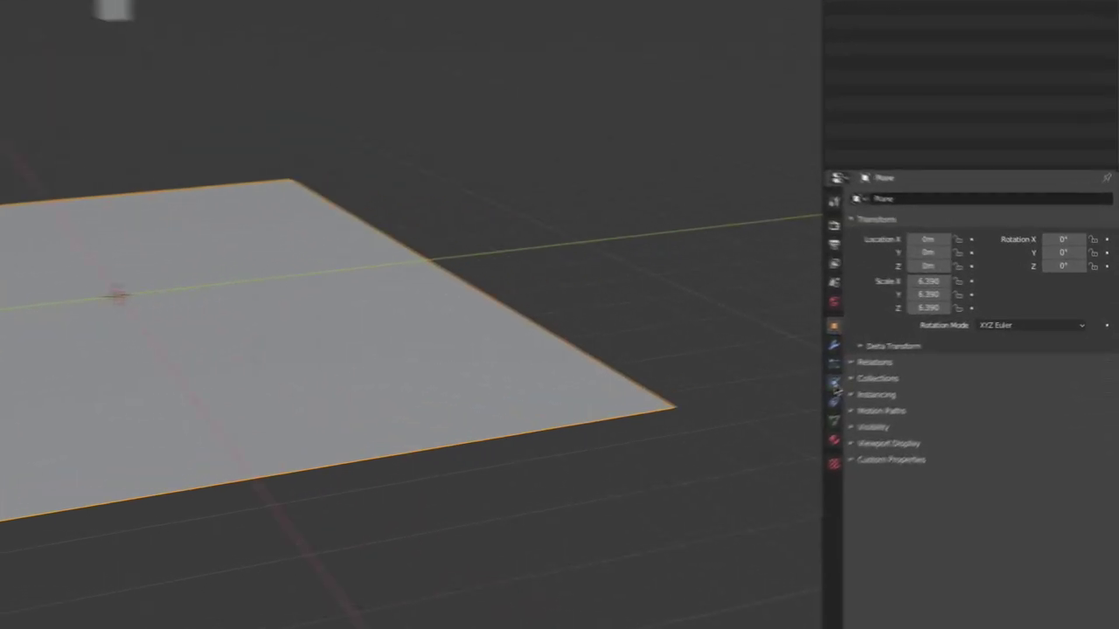
{"action": "left_click", "coordinate": [834, 385]}
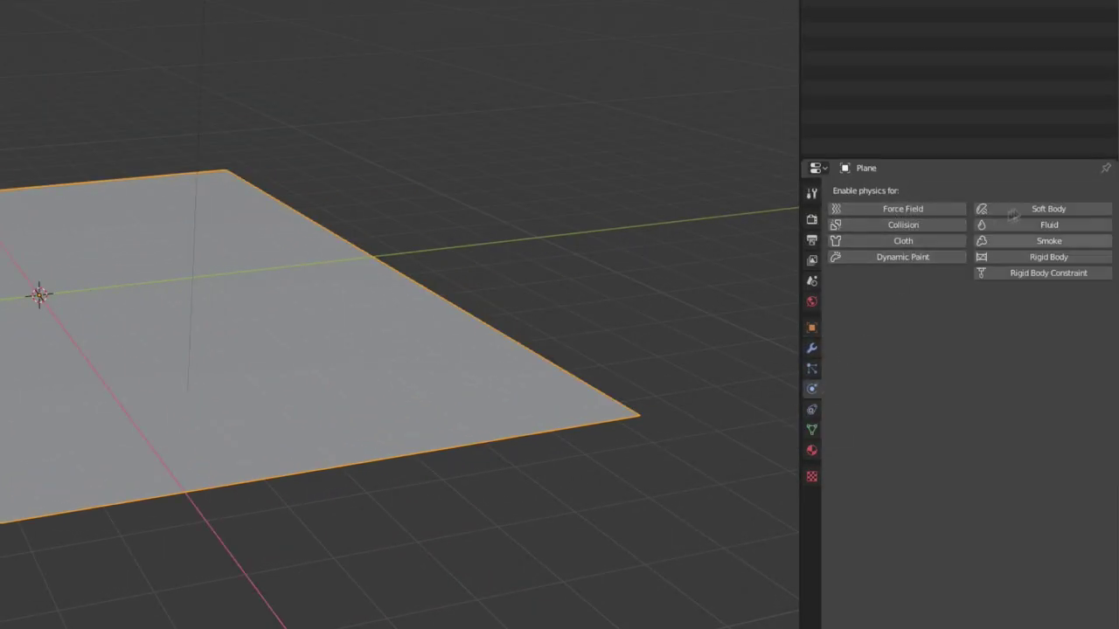
{"action": "left_click", "coordinate": [1048, 259]}
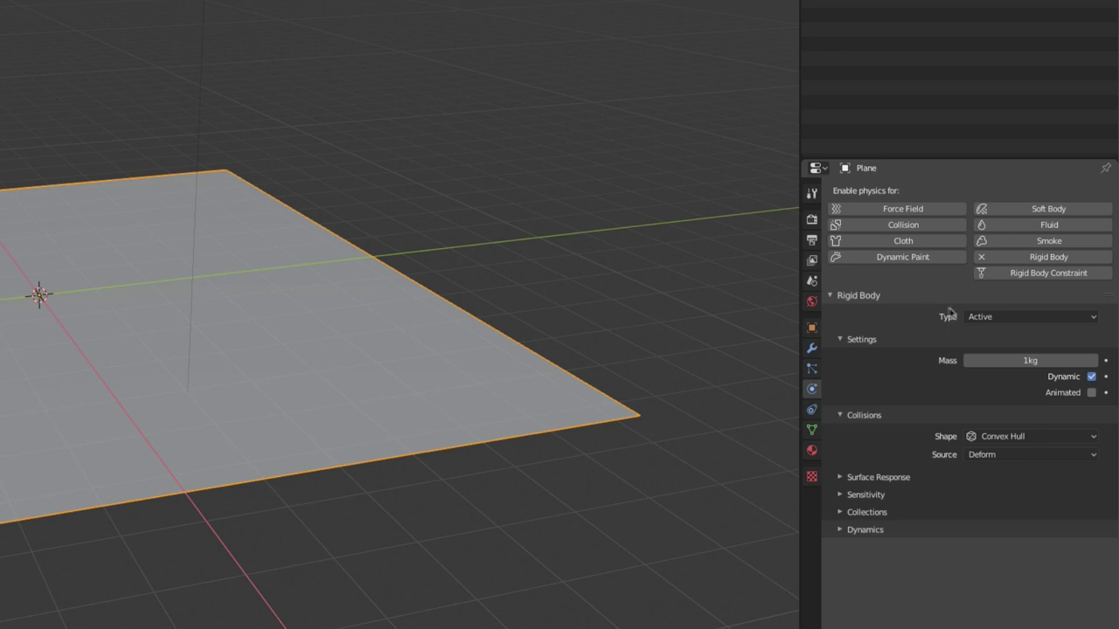
{"action": "left_click", "coordinate": [986, 317]}
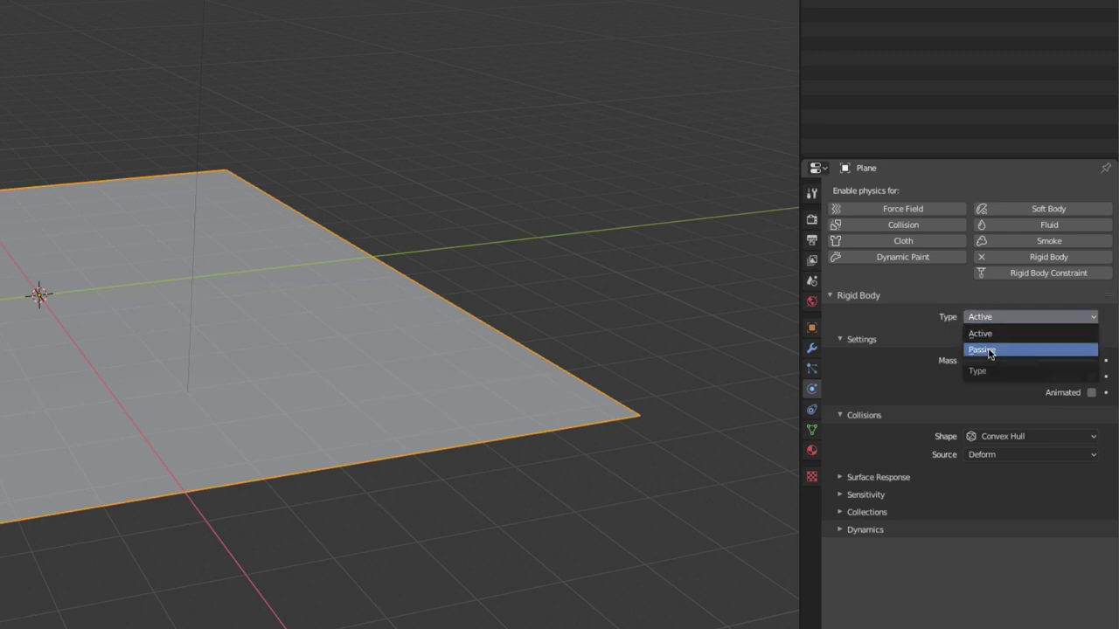
{"action": "left_click", "coordinate": [991, 350]}
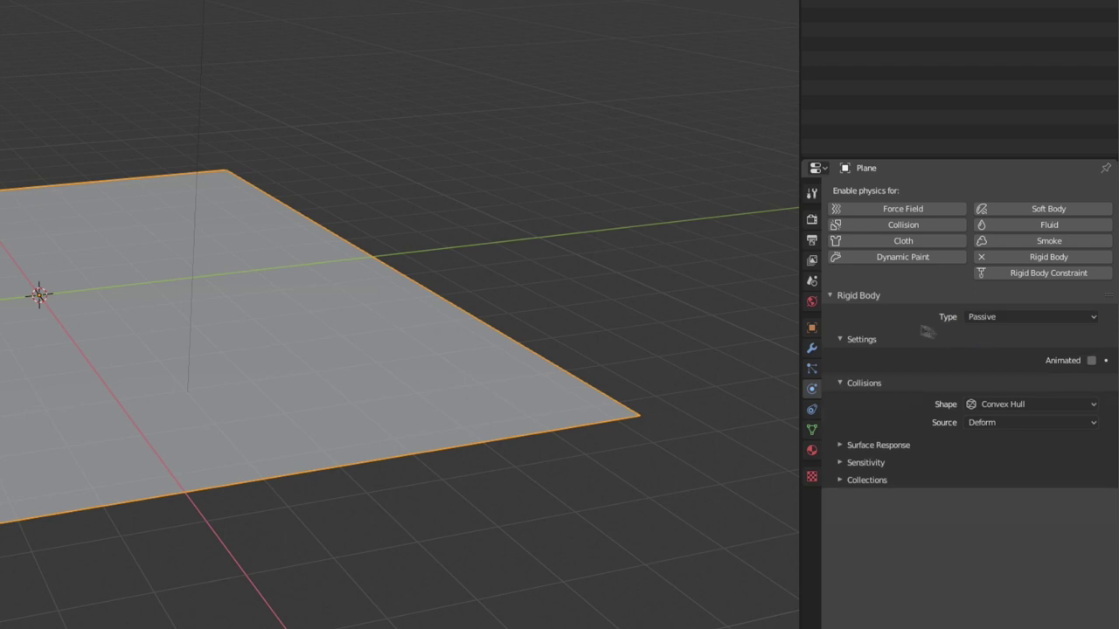
{"action": "left_click", "coordinate": [968, 319]}
{"action": "left_click", "coordinate": [981, 257]}
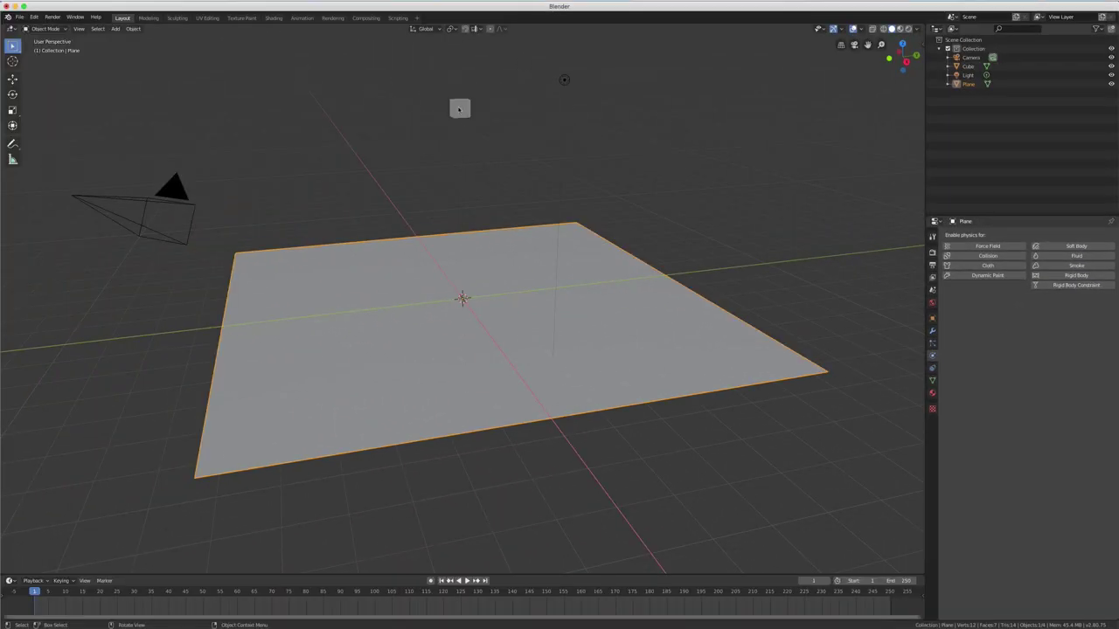
Make the cube an Active rigid body.
{"action": "left_click", "coordinate": [459, 108]}
{"action": "left_click", "coordinate": [1075, 275]}
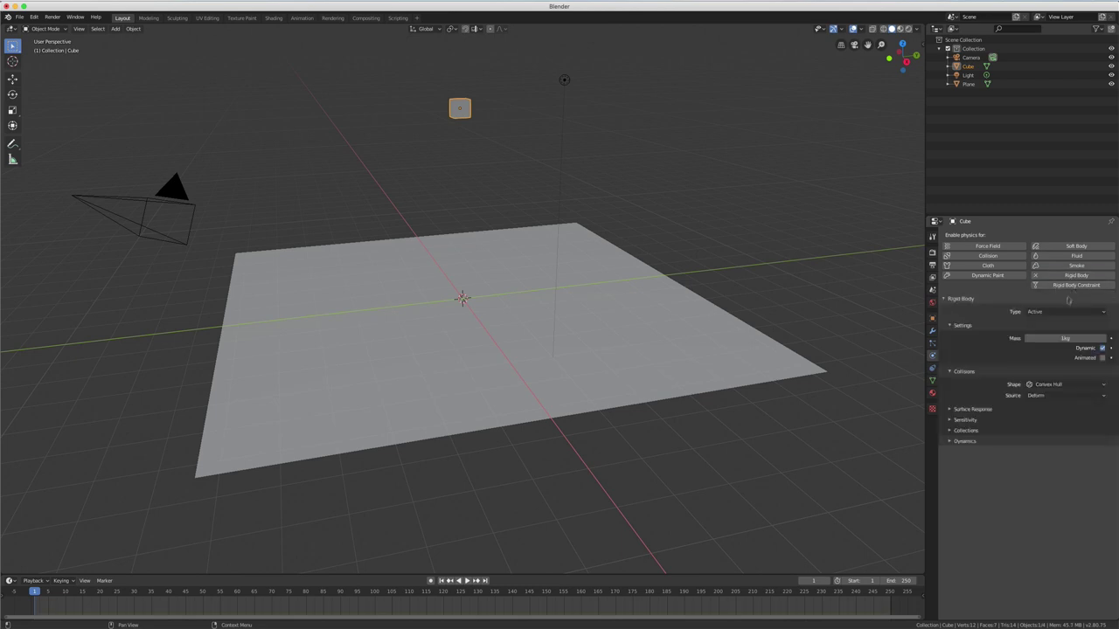
{"action": "left_click", "coordinate": [1049, 312]}
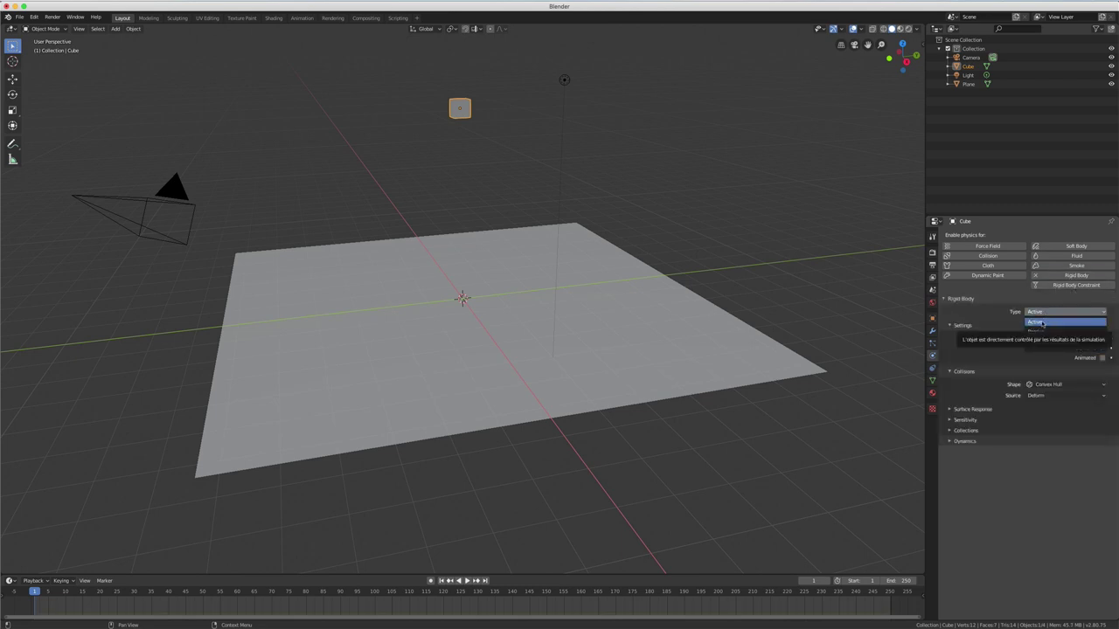
{"action": "left_click", "coordinate": [1045, 323]}
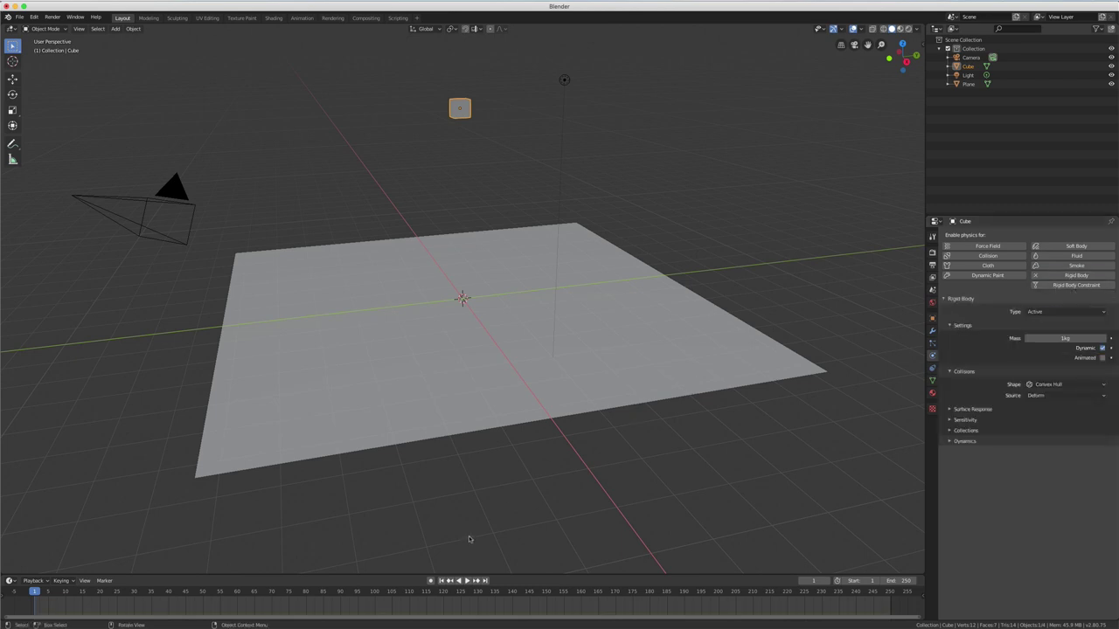
Play the simulation to watch the cube fall through the plane, then rewind to frame 1.
{"action": "left_click", "coordinate": [467, 582]}
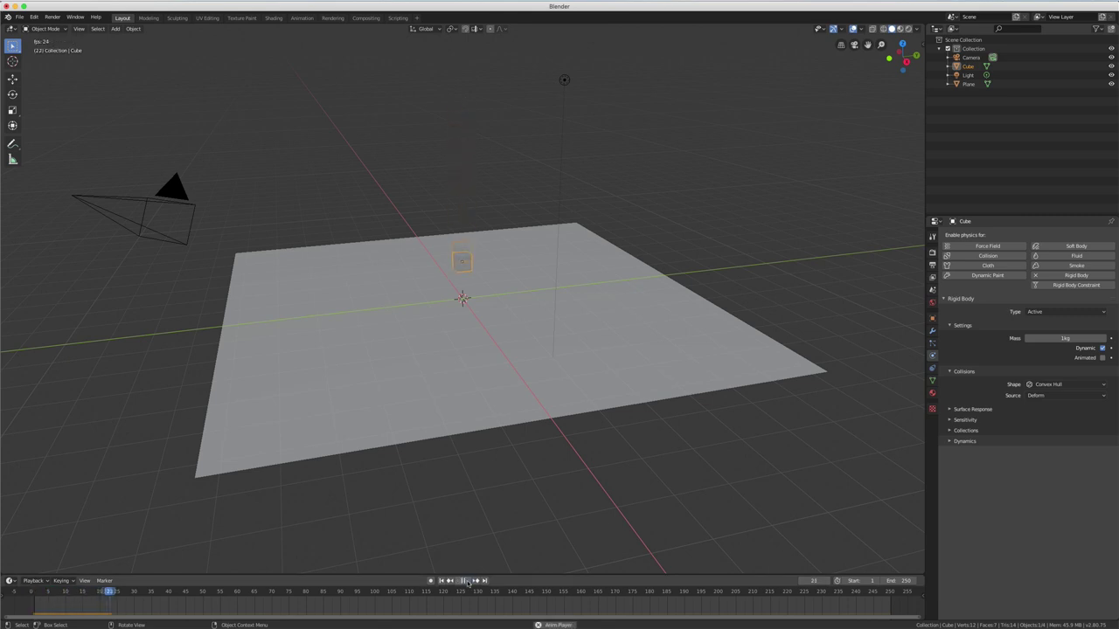
{"action": "middle_click_drag", "start_coordinate": [575, 505], "coordinate": [570, 486]}
{"action": "middle_click_drag", "start_coordinate": [564, 397], "coordinate": [562, 396]}
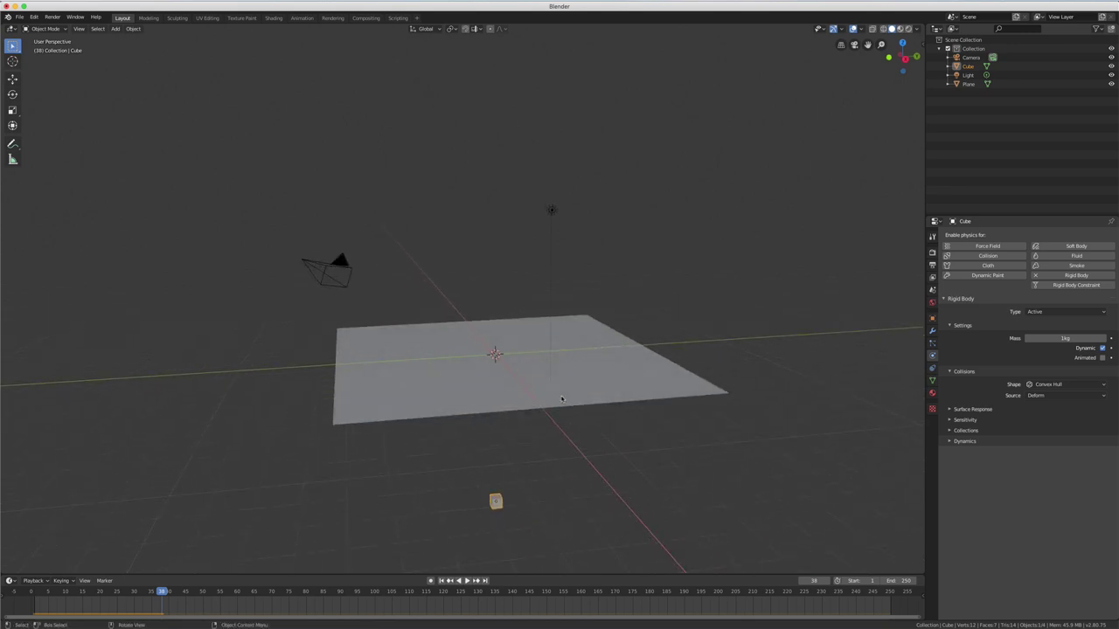
{"action": "left_click", "coordinate": [562, 396]}
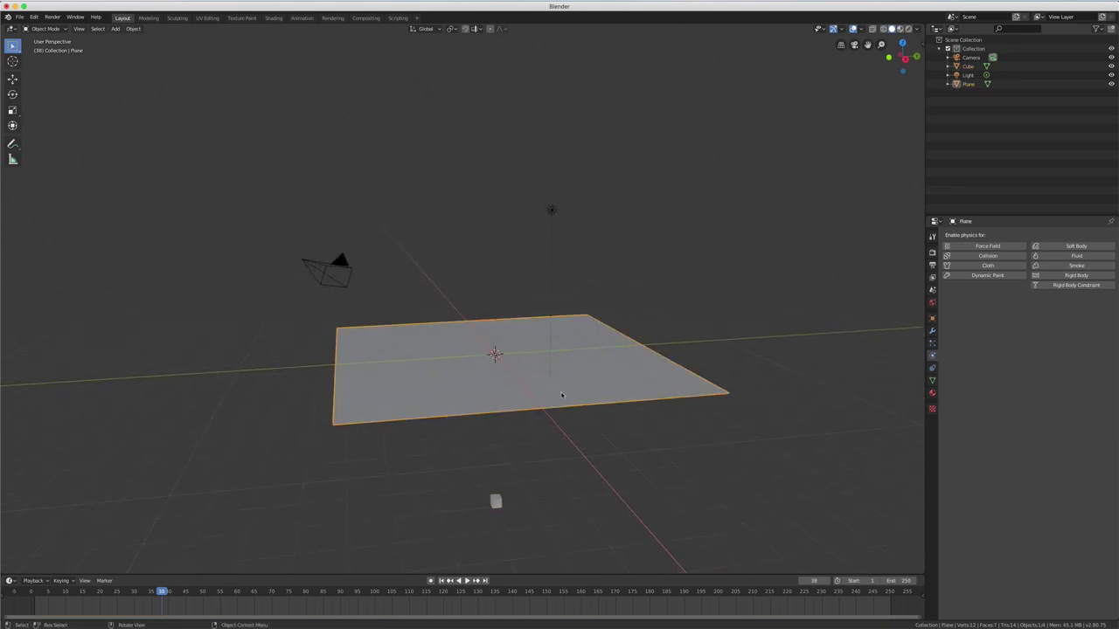
{"action": "left_click", "coordinate": [441, 580]}
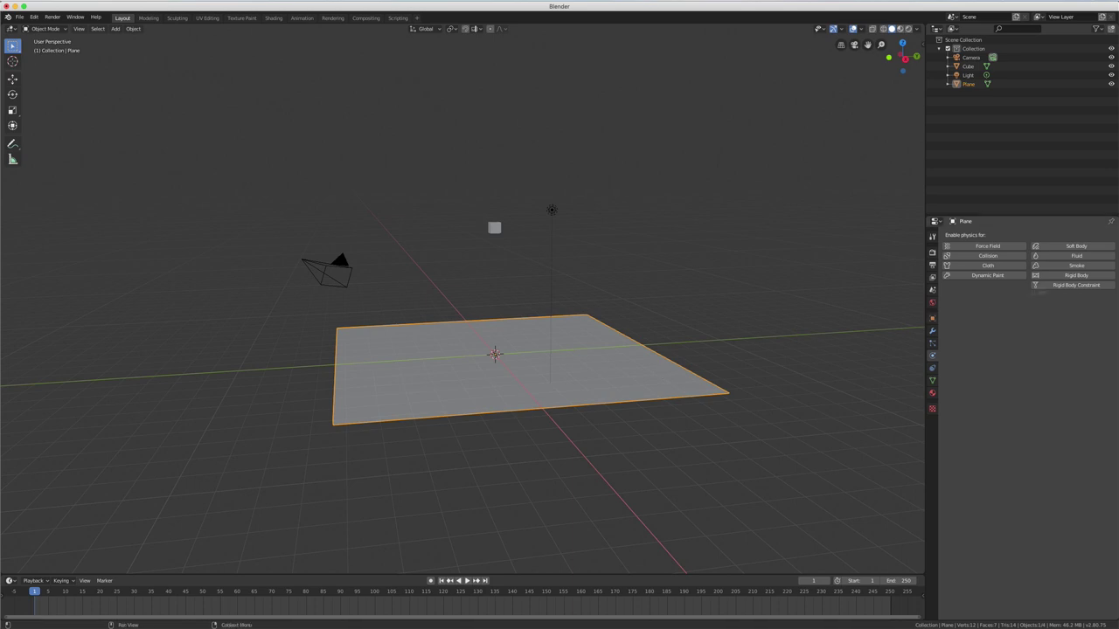
Make the plane a Passive rigid body and reselect the cube.
{"action": "left_click", "coordinate": [1070, 276]}
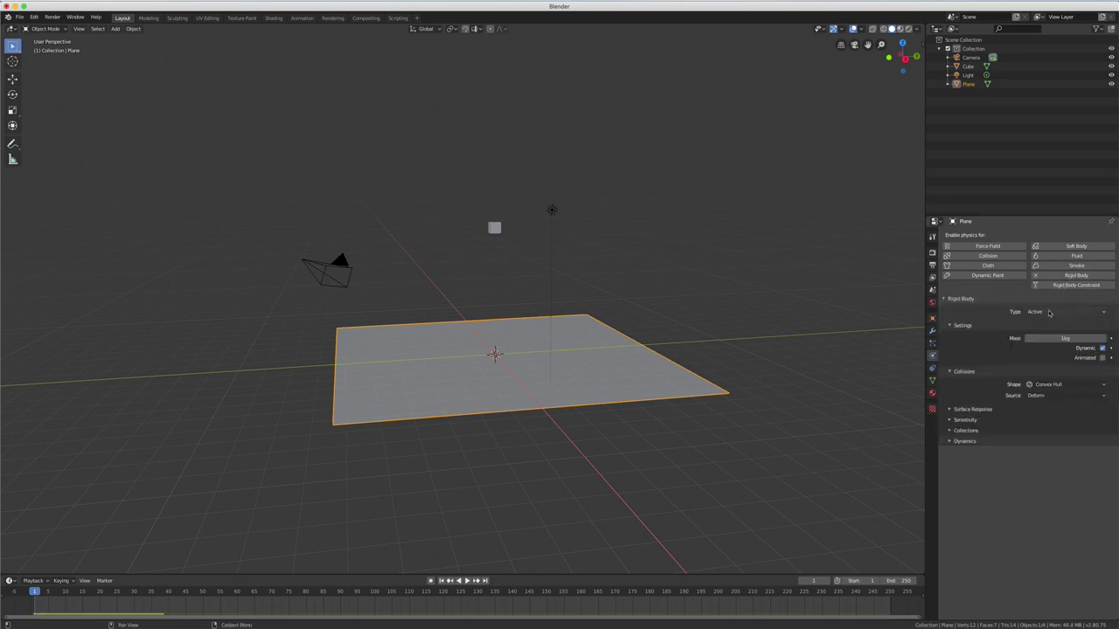
{"action": "left_click", "coordinate": [1049, 312]}
{"action": "left_click", "coordinate": [1038, 332]}
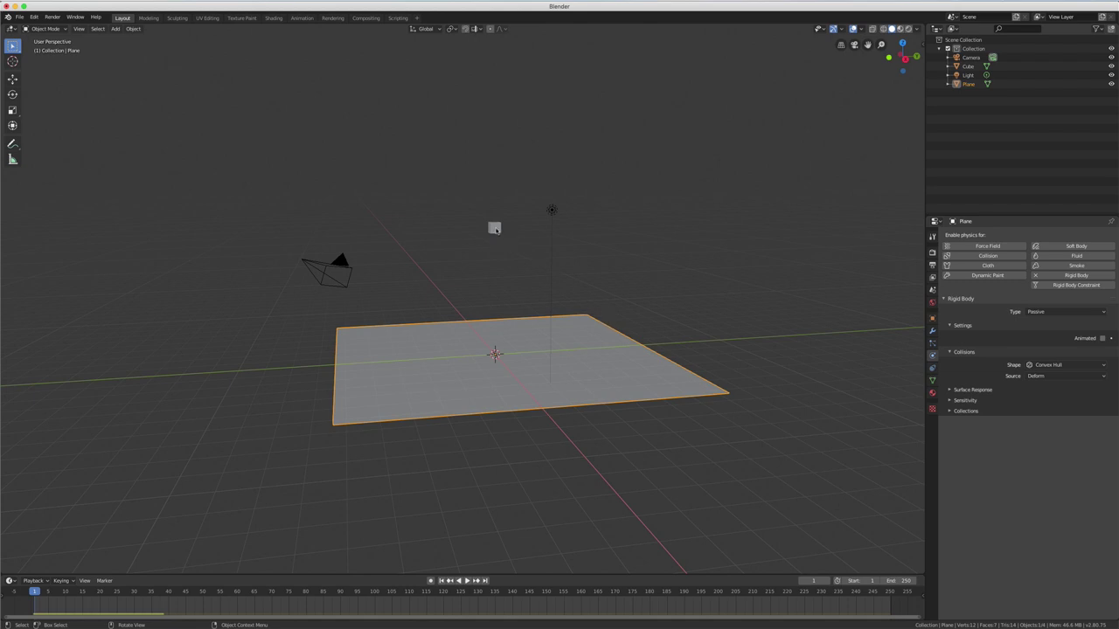
{"action": "left_click", "coordinate": [495, 229]}
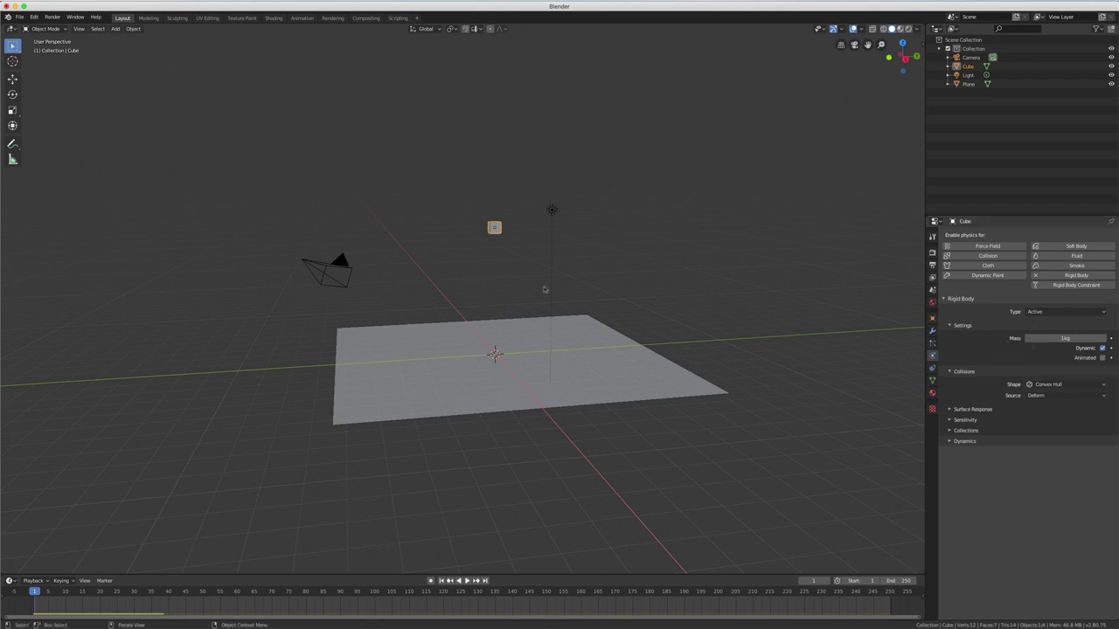
Play the simulation so the cube lands on the plane, then rewind to frame 1.
{"action": "left_click", "coordinate": [467, 581]}
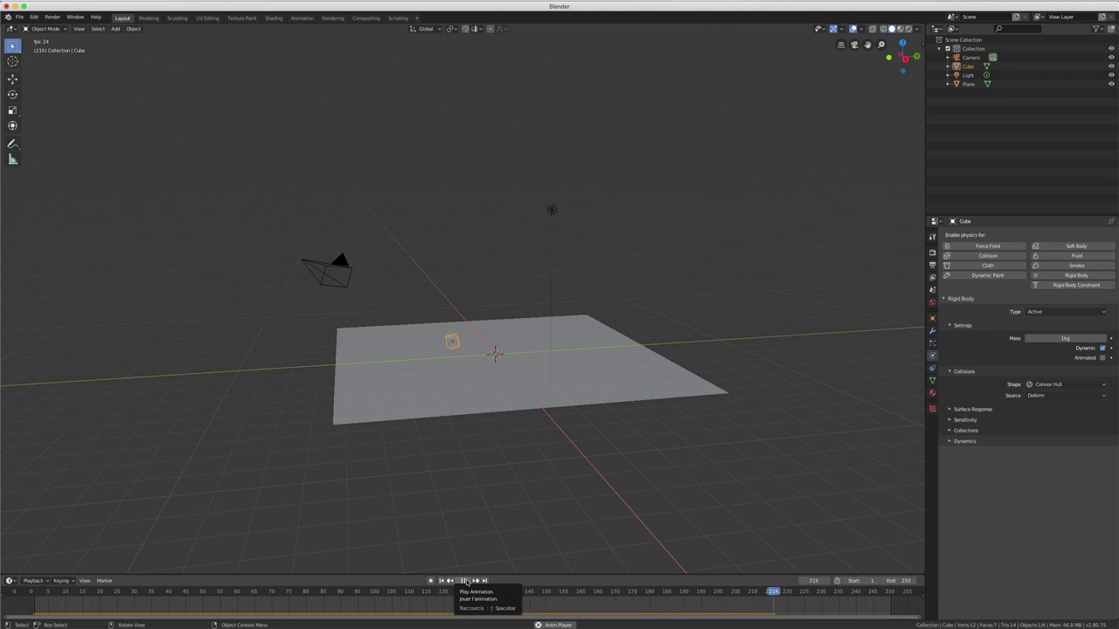
{"action": "left_click", "coordinate": [463, 580]}
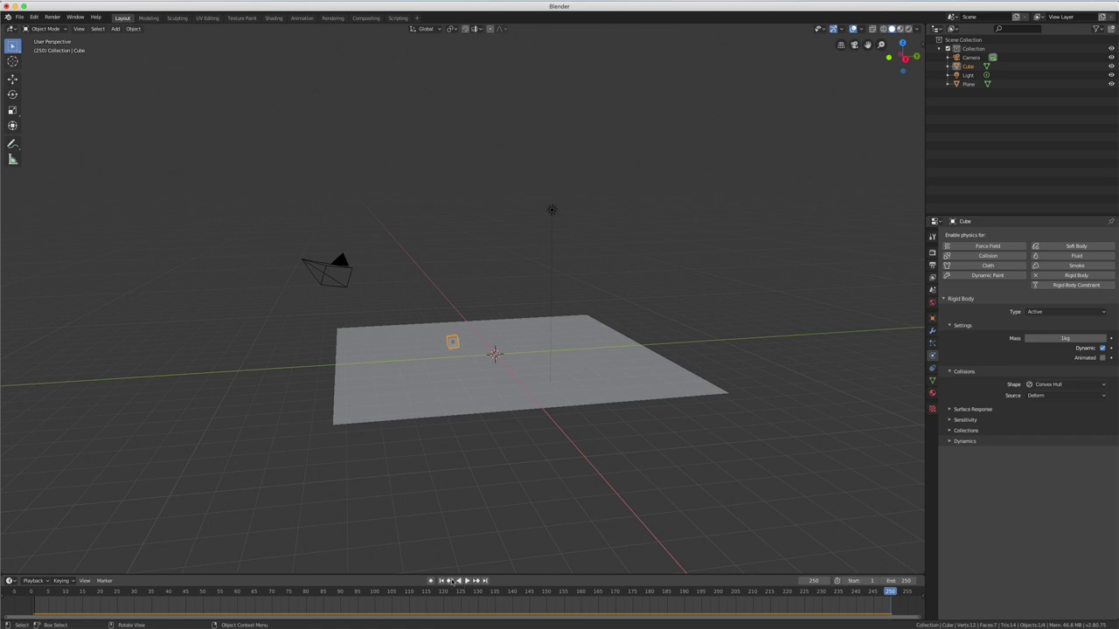
{"action": "left_click", "coordinate": [441, 581]}
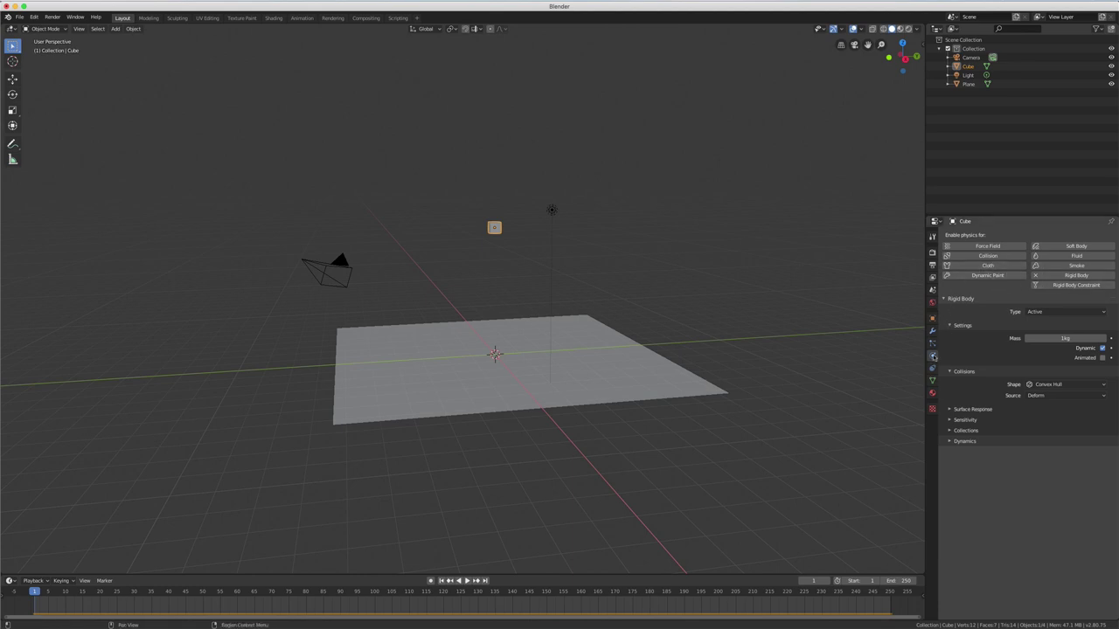
{"action": "left_click", "coordinate": [216, 45]}
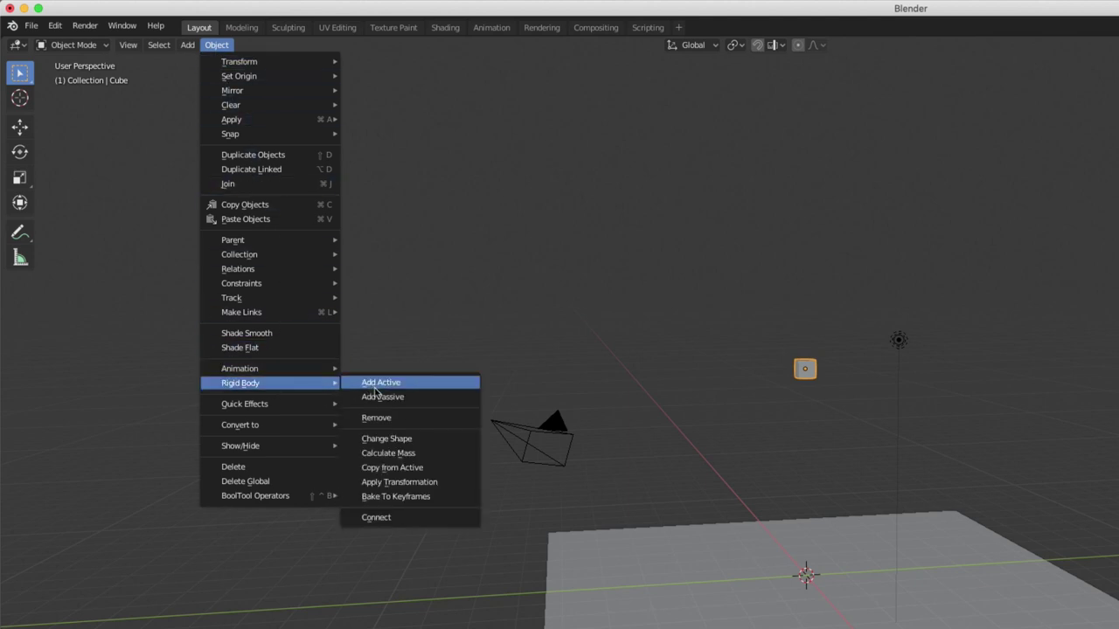
{"action": "mouse_move", "coordinate": [240, 382]}
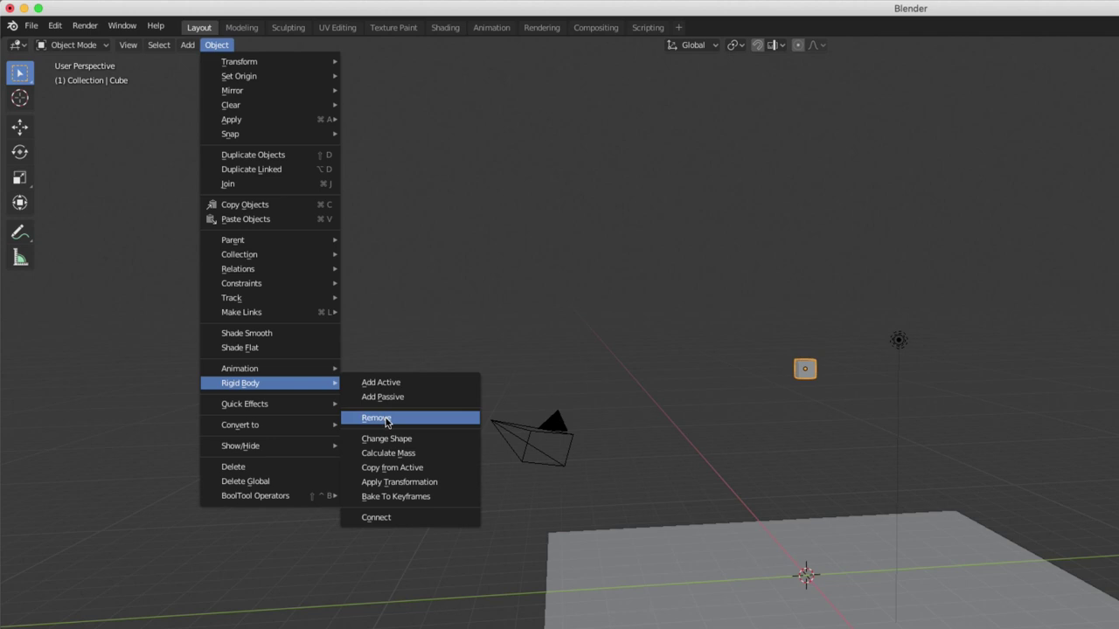
Remove and re-add the cube's Active rigid body, then change its collision shape to Convex Hull.
{"action": "left_click", "coordinate": [385, 419]}
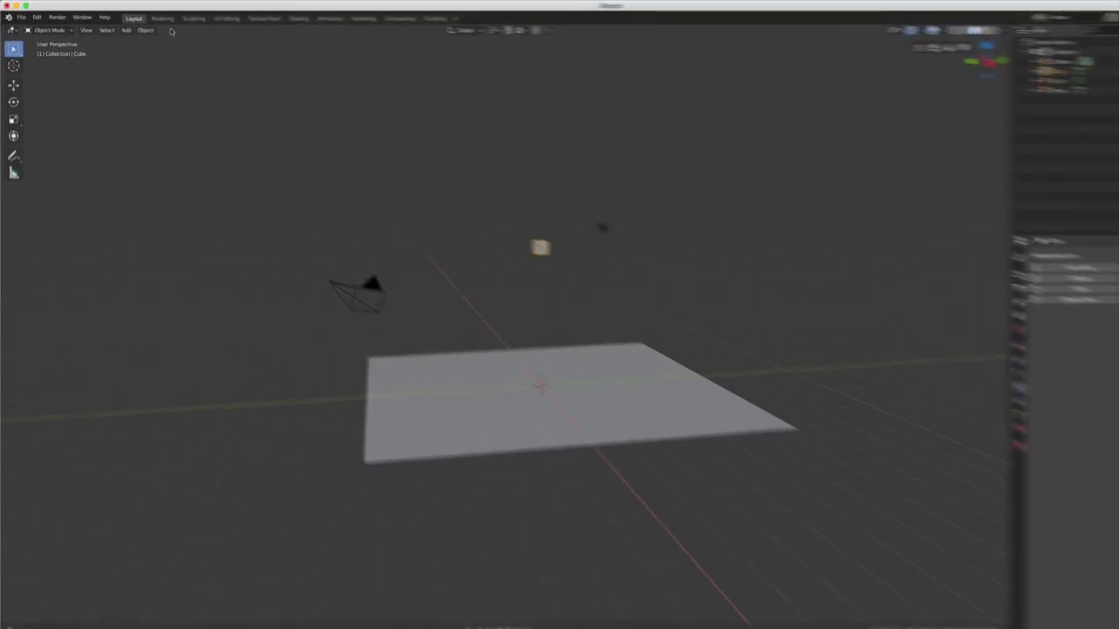
{"action": "left_click", "coordinate": [196, 39]}
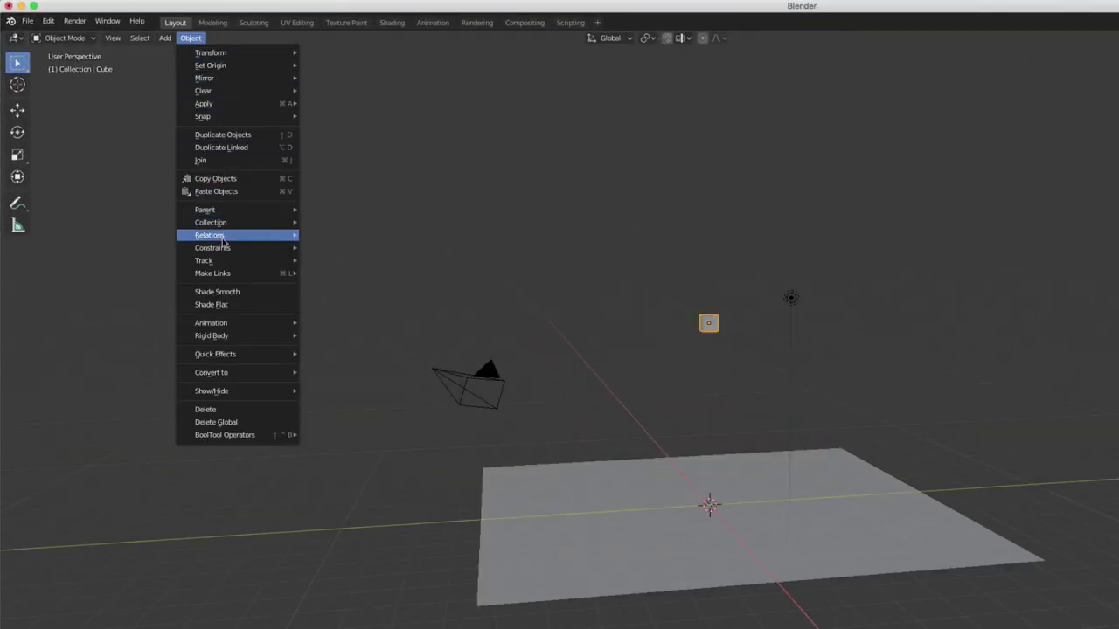
{"action": "mouse_move", "coordinate": [211, 336]}
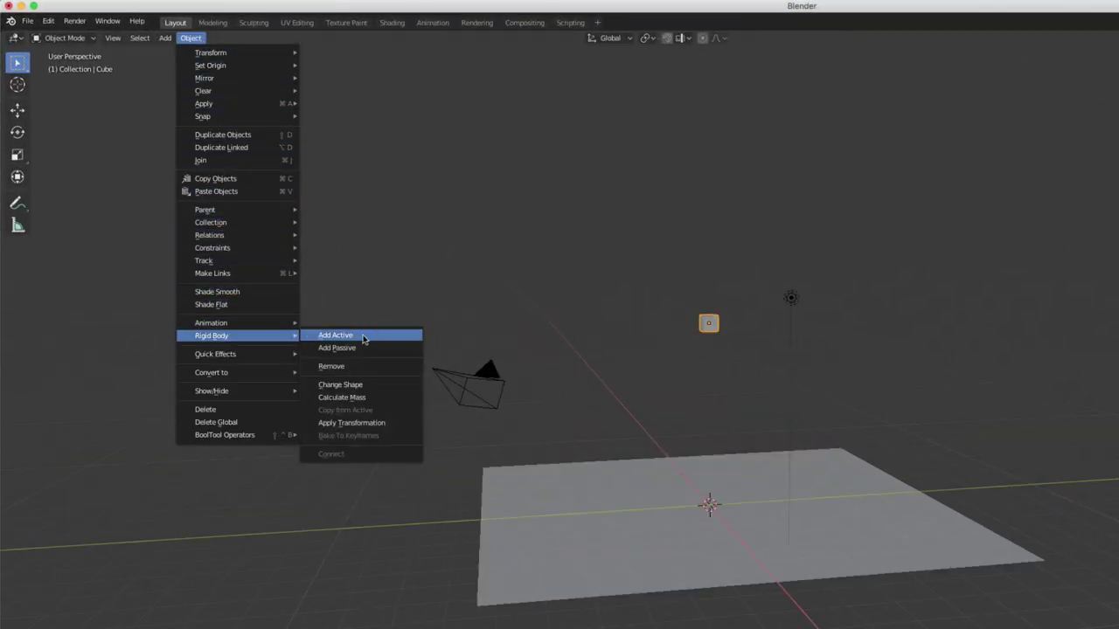
{"action": "left_click", "coordinate": [363, 337]}
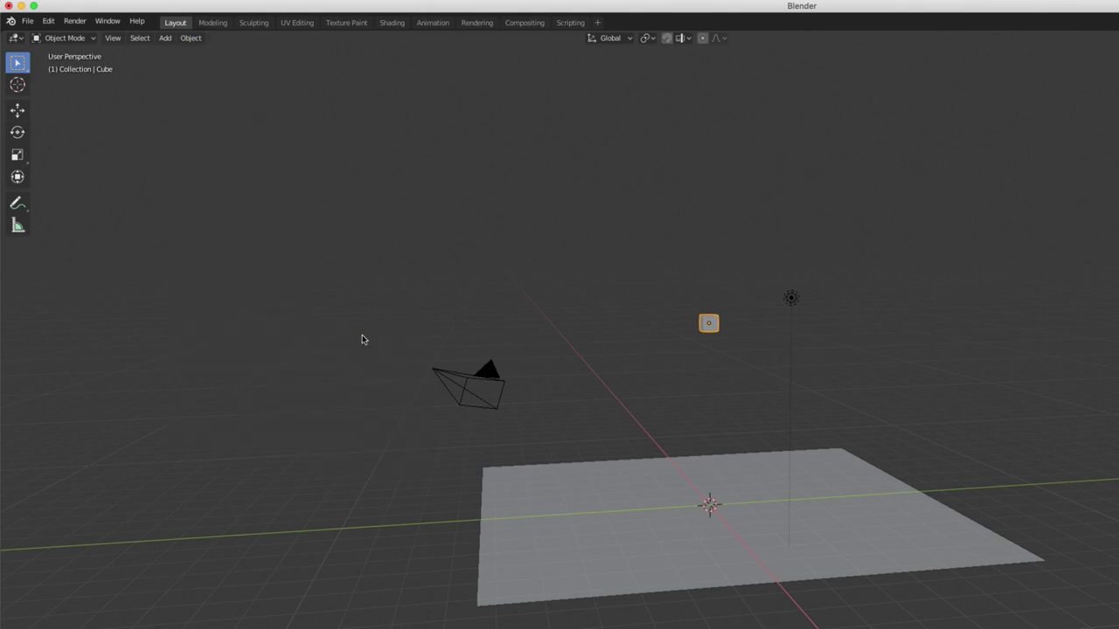
{"action": "left_click", "coordinate": [196, 40]}
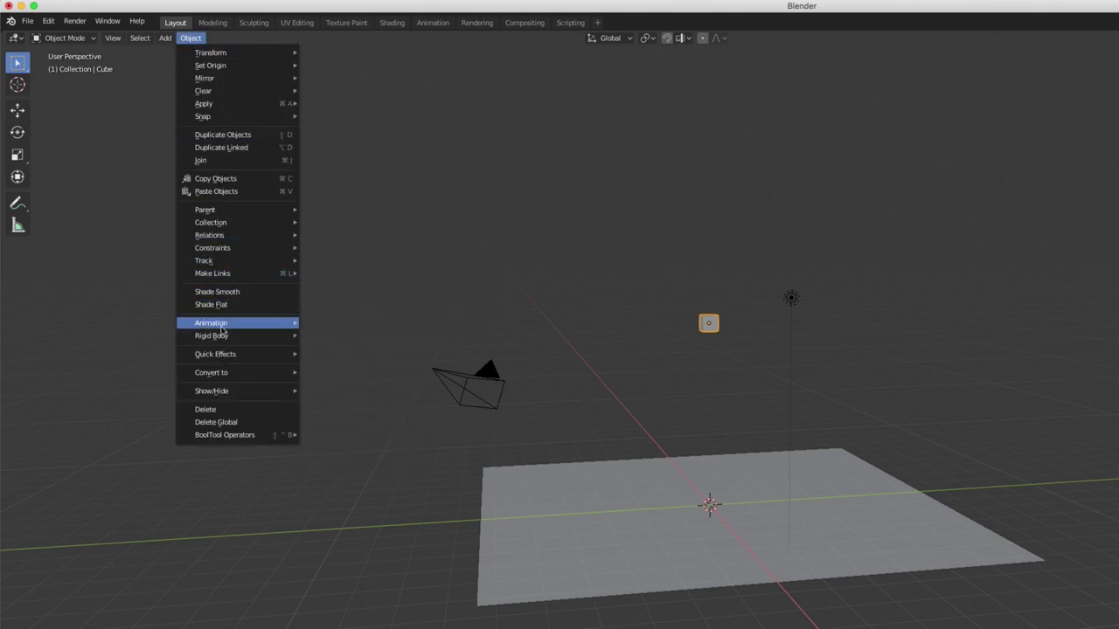
{"action": "mouse_move", "coordinate": [211, 335]}
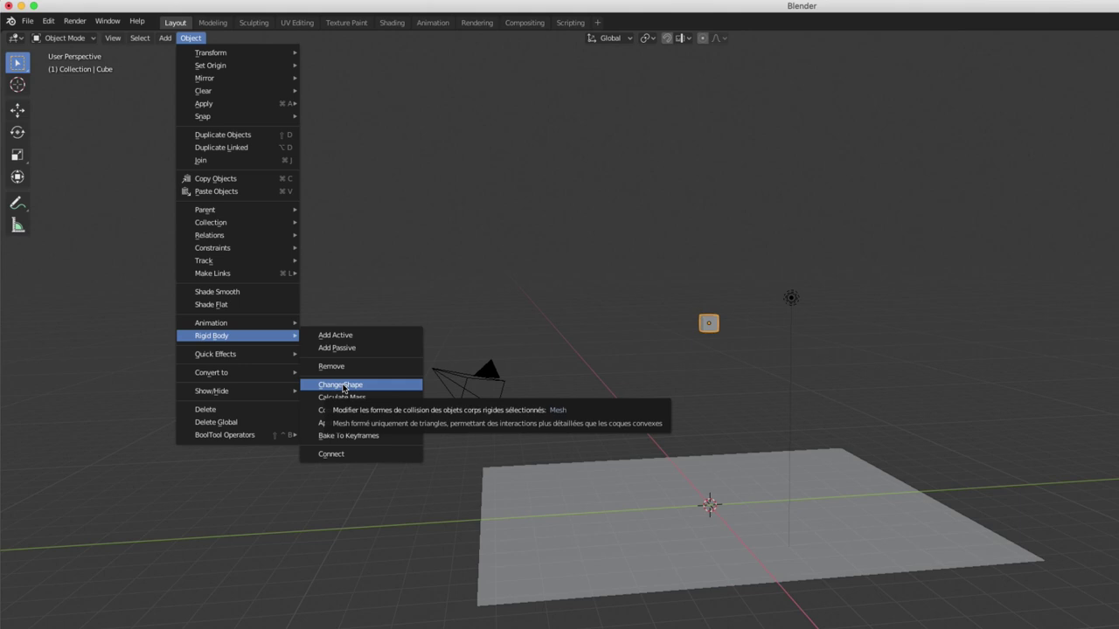
{"action": "left_click", "coordinate": [344, 388]}
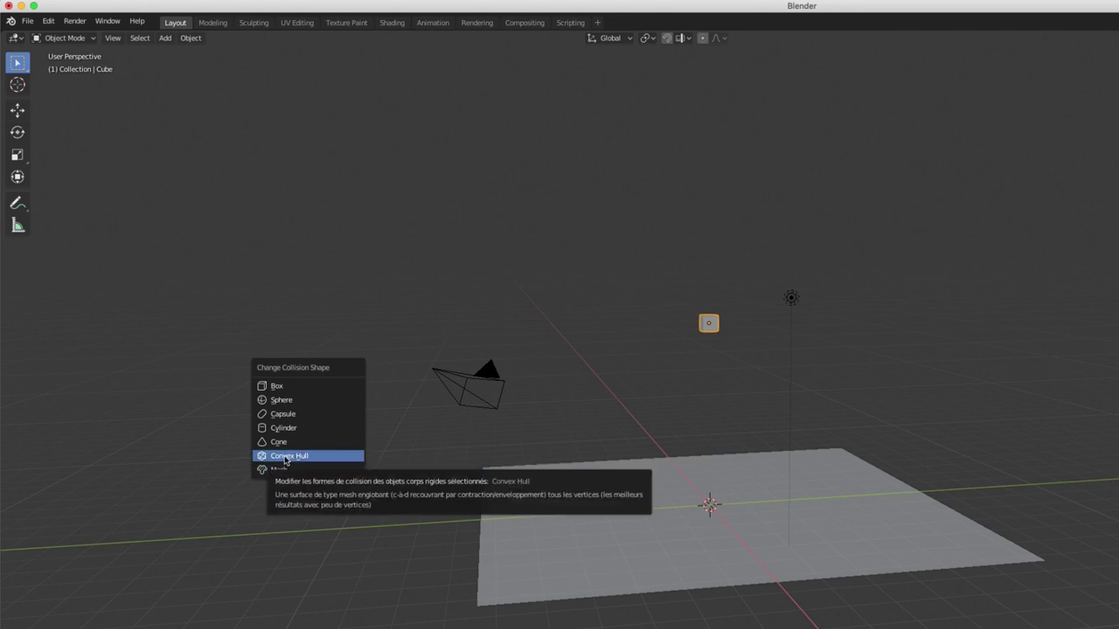
{"action": "left_click", "coordinate": [284, 458]}
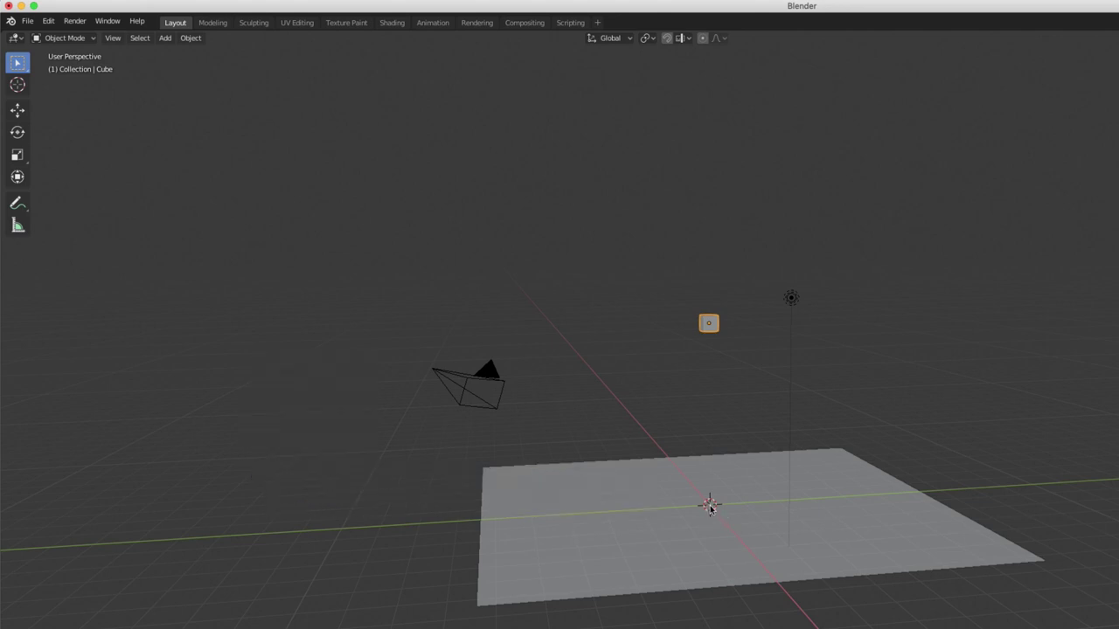
{"action": "key", "text": "shift+a"}
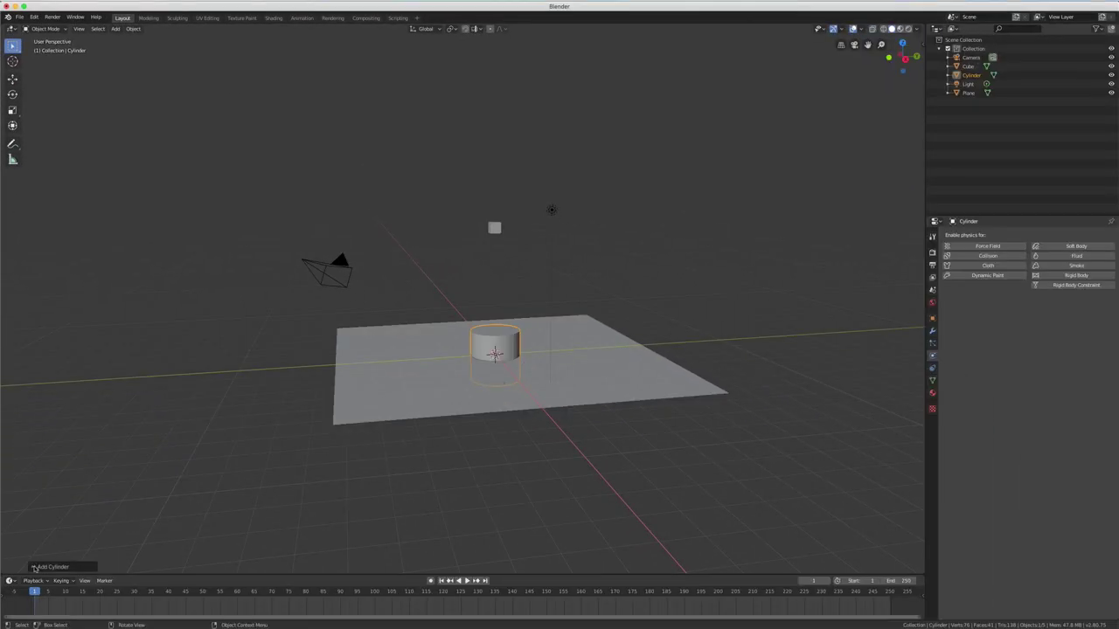
Add a cylinder with Cap Fill Type set to Nothing.
{"action": "left_click", "coordinate": [36, 567]}
{"action": "left_click", "coordinate": [109, 491]}
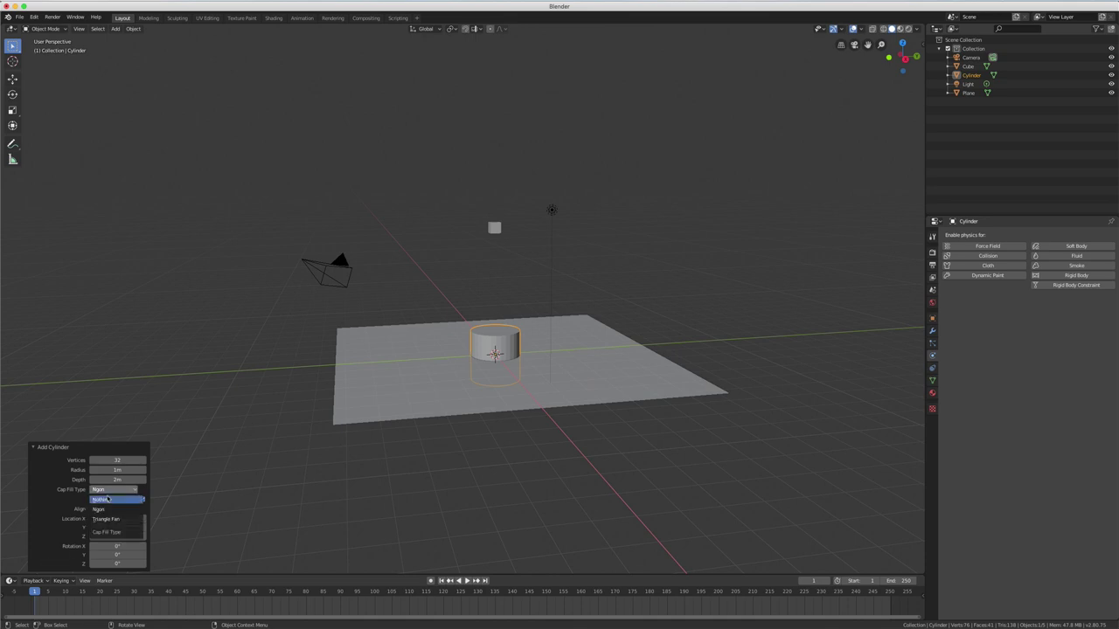
{"action": "left_click", "coordinate": [103, 499]}
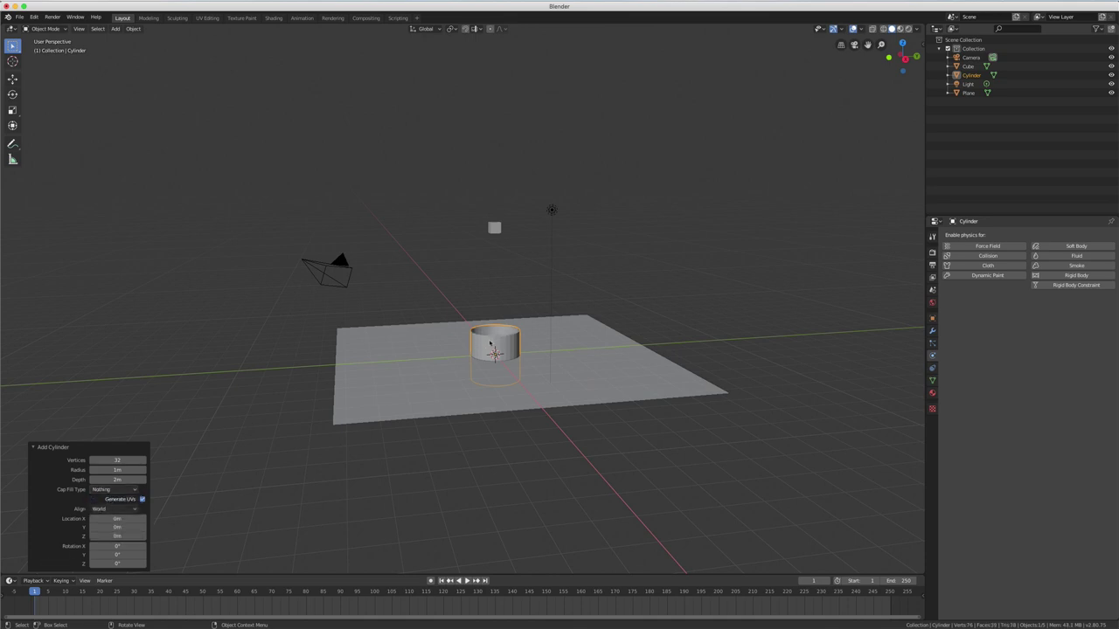
{"action": "middle_click_drag", "start_coordinate": [497, 389], "coordinate": [501, 367]}
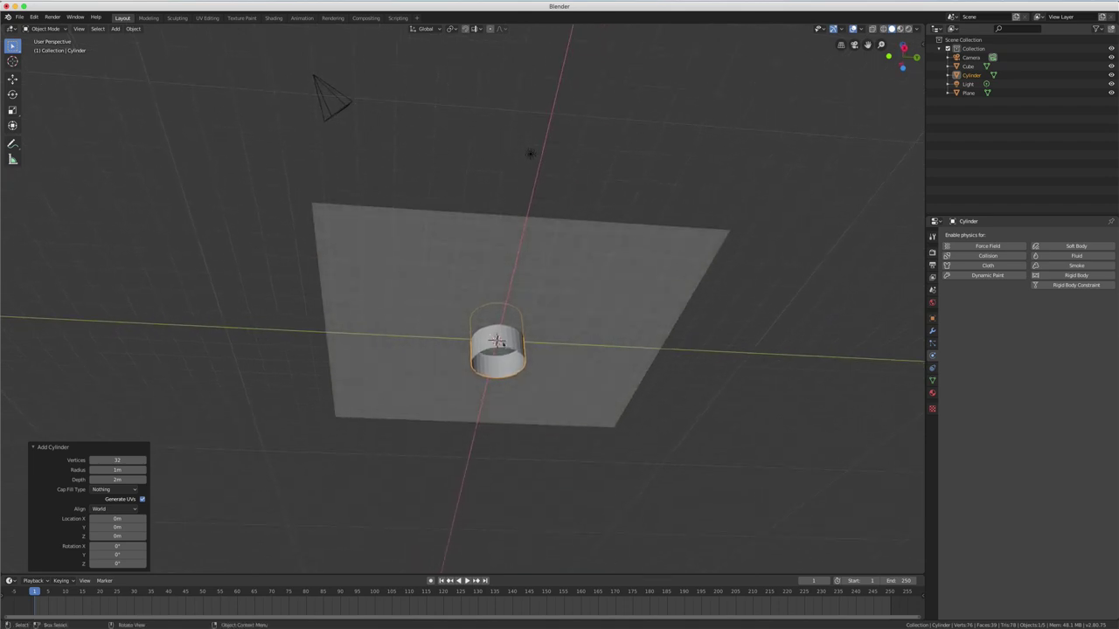
{"action": "scroll", "coordinate": [504, 352], "scroll_direction": "up", "scroll_amount": 6}
{"action": "left_click", "coordinate": [503, 342]}
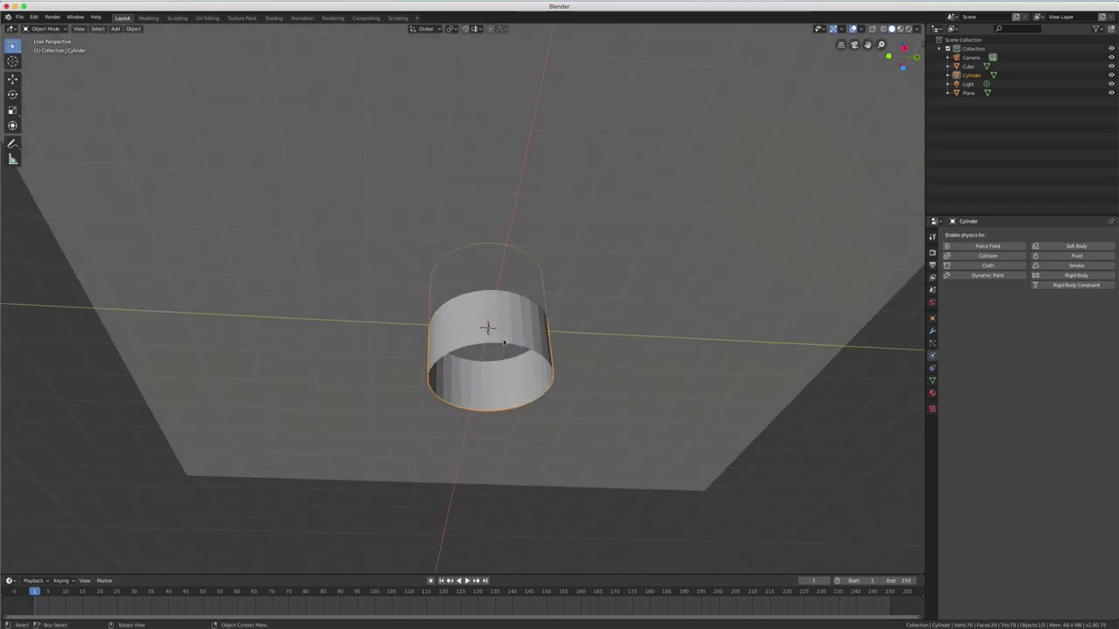
In Edit Mode, extrude, scale inward and fill the bottom loop to close the cylinder's base.
{"action": "key", "text": "Tab"}
{"action": "key", "text": "alt+a"}
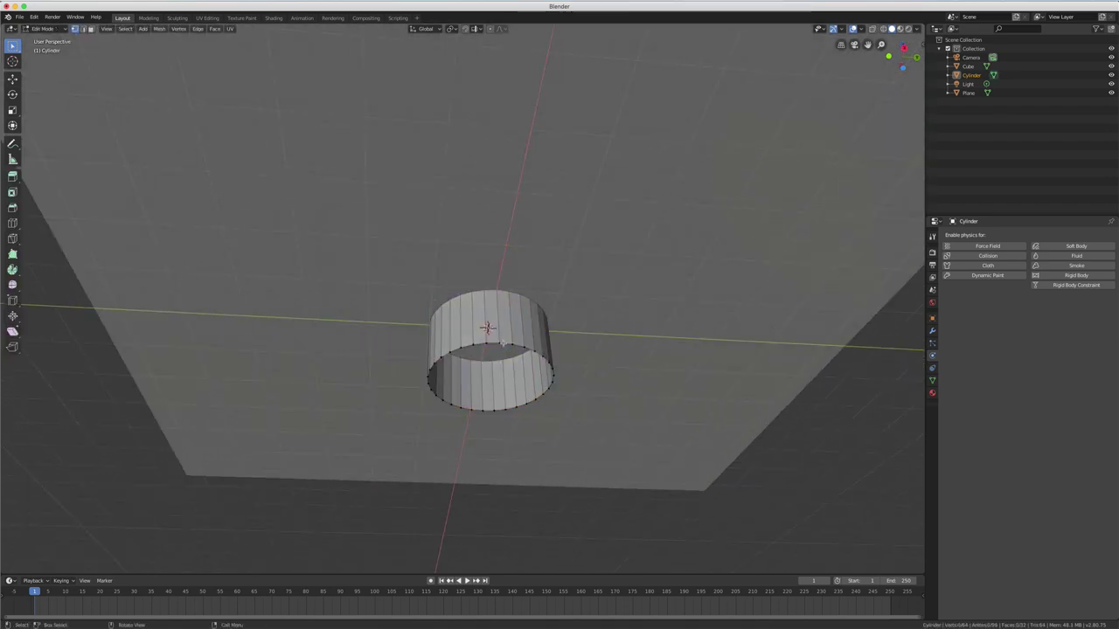
{"action": "left_click", "coordinate": [551, 369], "text": "alt"}
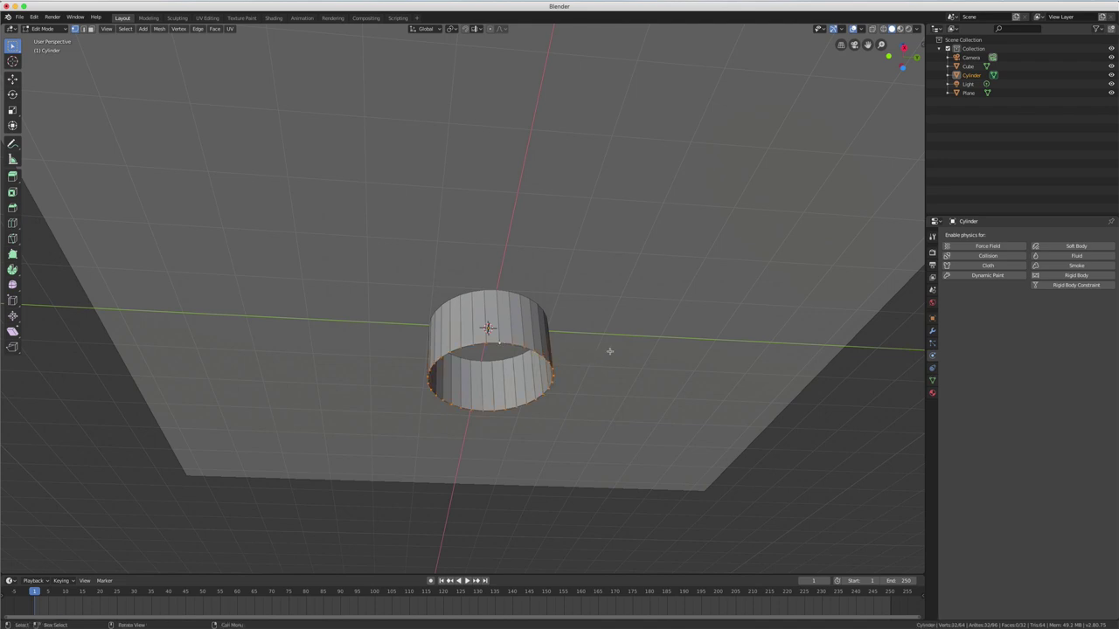
{"action": "key", "text": "e"}
{"action": "key", "text": "s"}
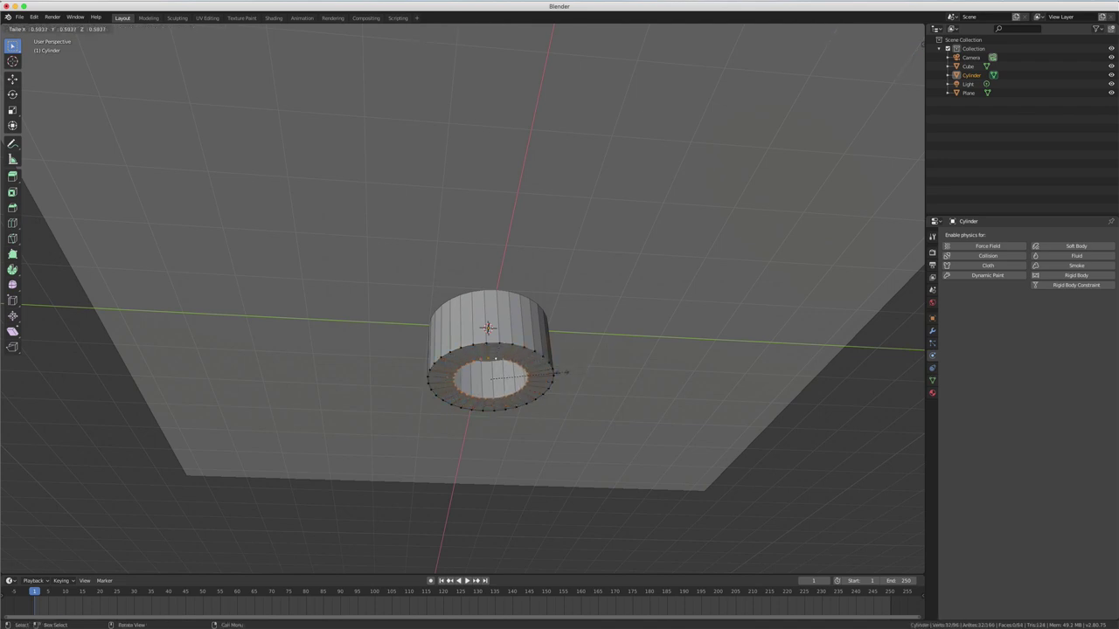
{"action": "left_click", "coordinate": [559, 373]}
{"action": "key", "text": "f"}
{"action": "mouse_move", "coordinate": [586, 332]}
{"action": "middle_mouse_down"}
{"action": "mouse_move", "coordinate": [589, 307]}
{"action": "mouse_move", "coordinate": [589, 320]}
{"action": "middle_mouse_up"}
{"action": "key", "text": "Tab"}
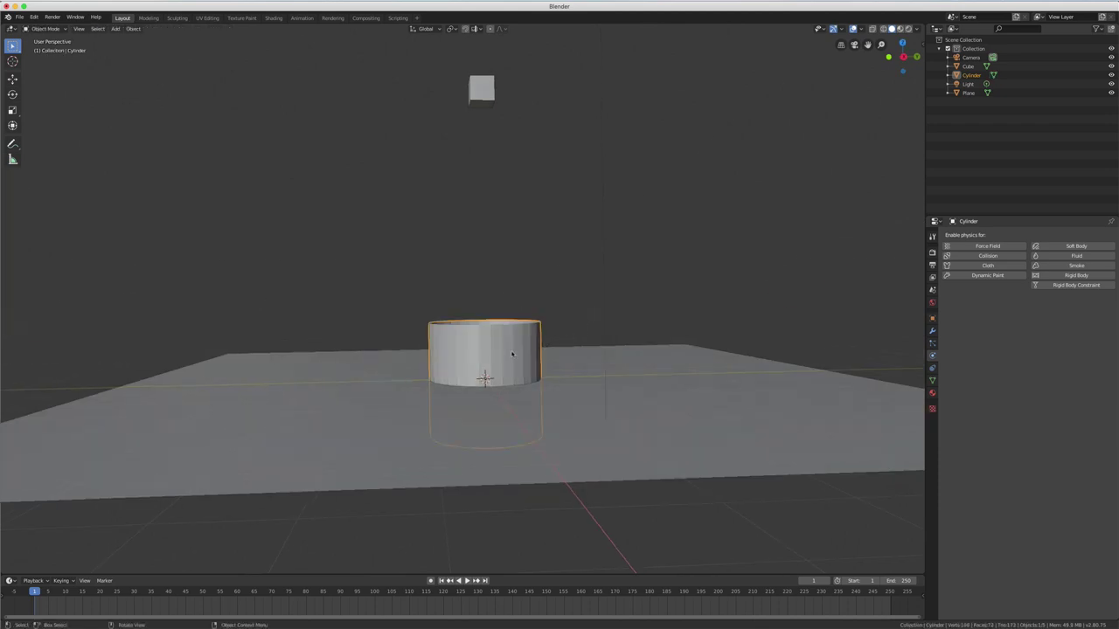
Raise the cylinder 1 m along Z.
{"action": "scroll", "coordinate": [514, 364], "scroll_direction": "up", "scroll_amount": 2}
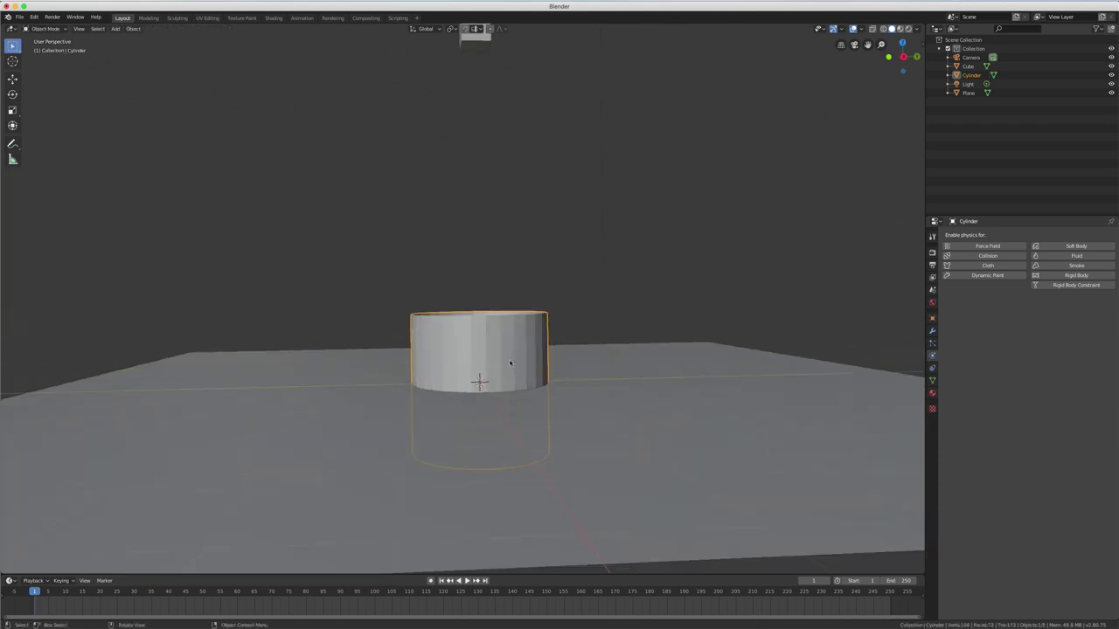
{"action": "key", "text": "g"}
{"action": "key", "text": "z"}
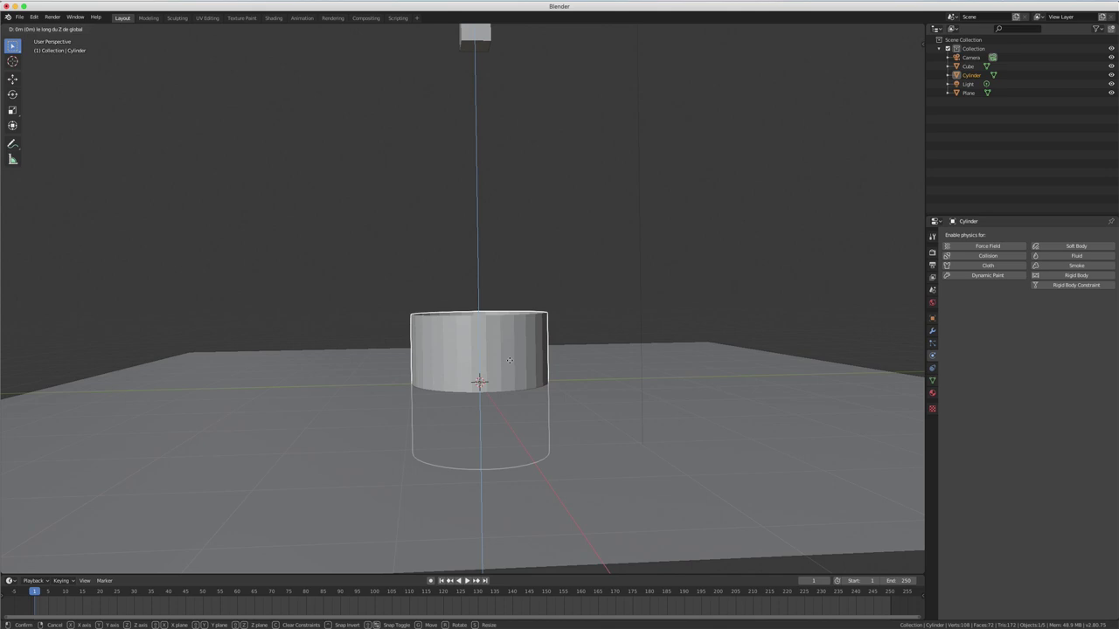
{"action": "type", "text": "1"}
{"action": "key", "text": "Return"}
{"action": "scroll", "coordinate": [524, 332], "scroll_direction": "down", "scroll_amount": 2}
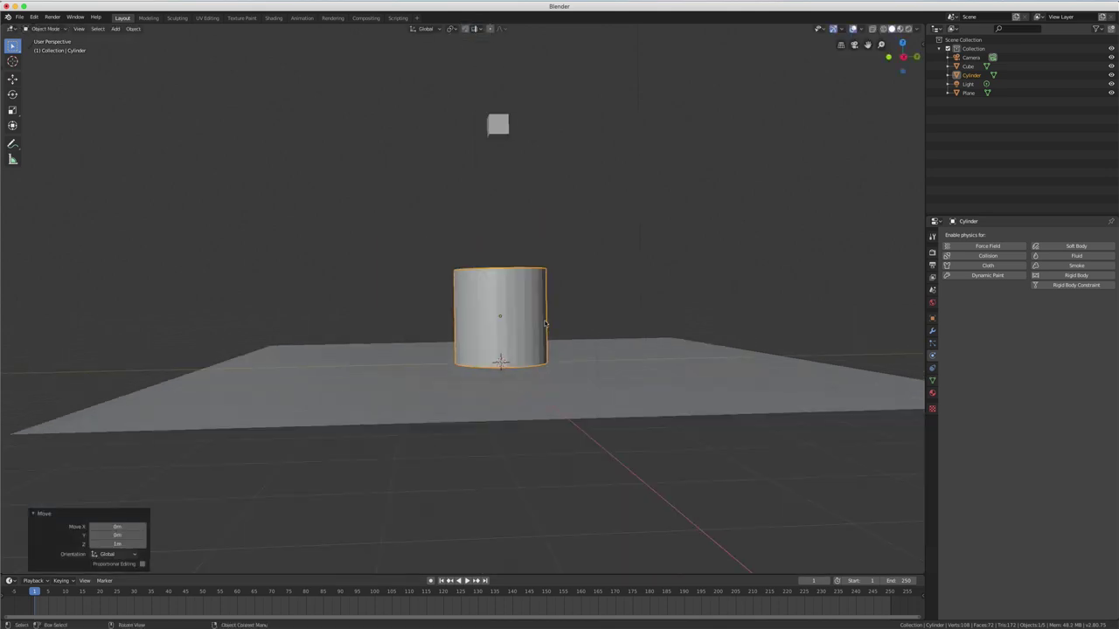
{"action": "mouse_move", "coordinate": [537, 319]}
{"action": "middle_mouse_down"}
{"action": "mouse_move", "coordinate": [550, 307]}
{"action": "mouse_move", "coordinate": [544, 322]}
{"action": "mouse_move", "coordinate": [482, 302]}
{"action": "middle_mouse_up"}
Check top and front views, then reset the cylinder to 0.803 m so it rests on the plane.
{"action": "key", "text": "KP_7"}
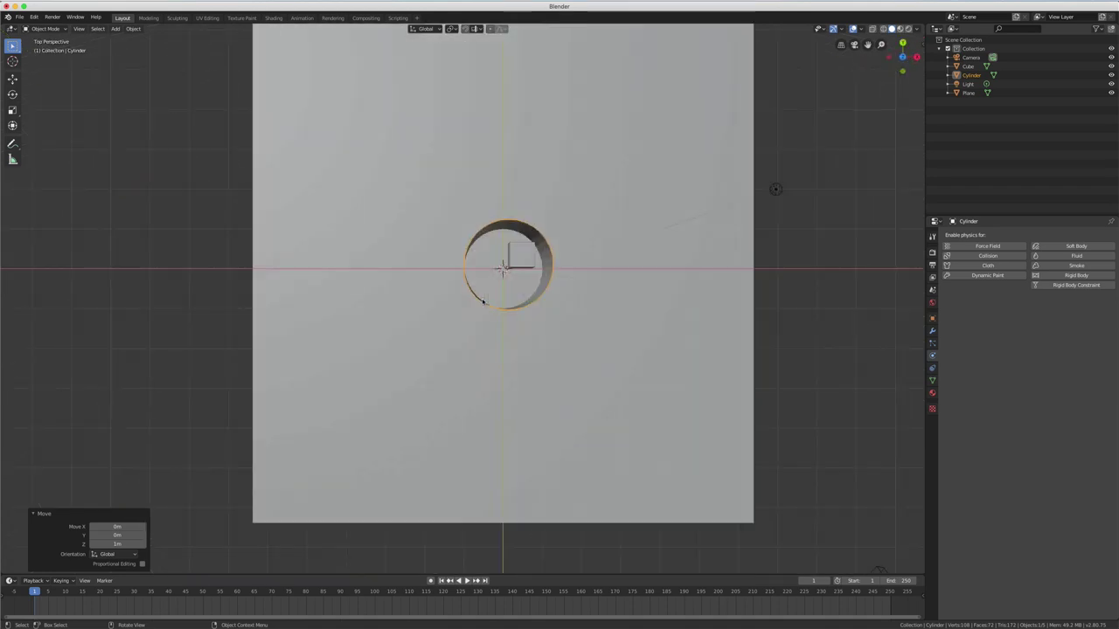
{"action": "middle_click_drag", "start_coordinate": [519, 315], "coordinate": [504, 305]}
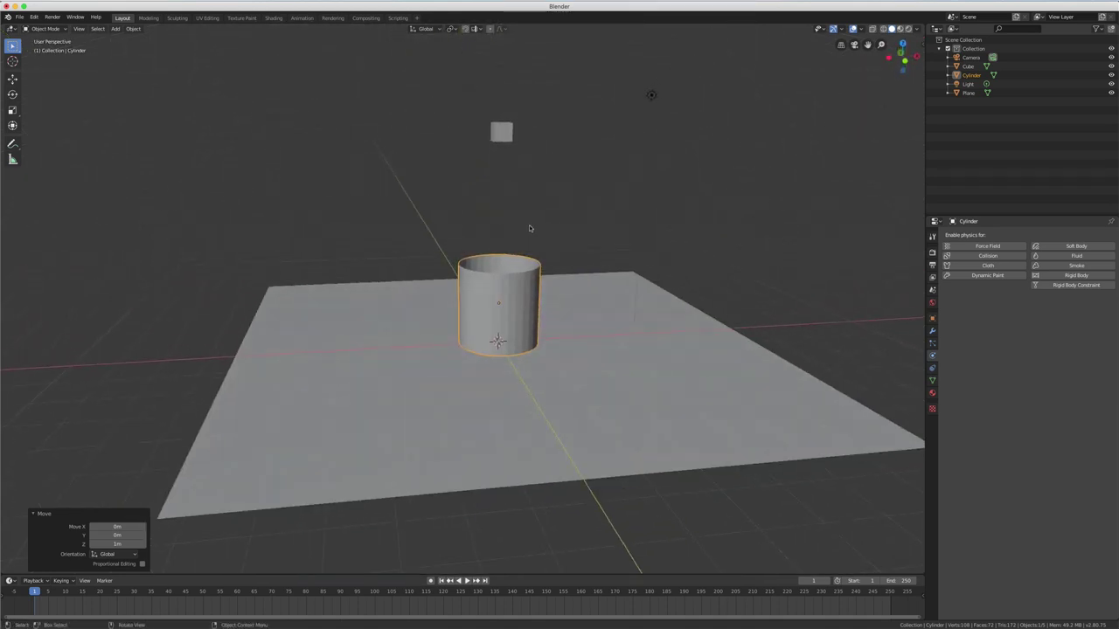
{"action": "left_click", "coordinate": [504, 305]}
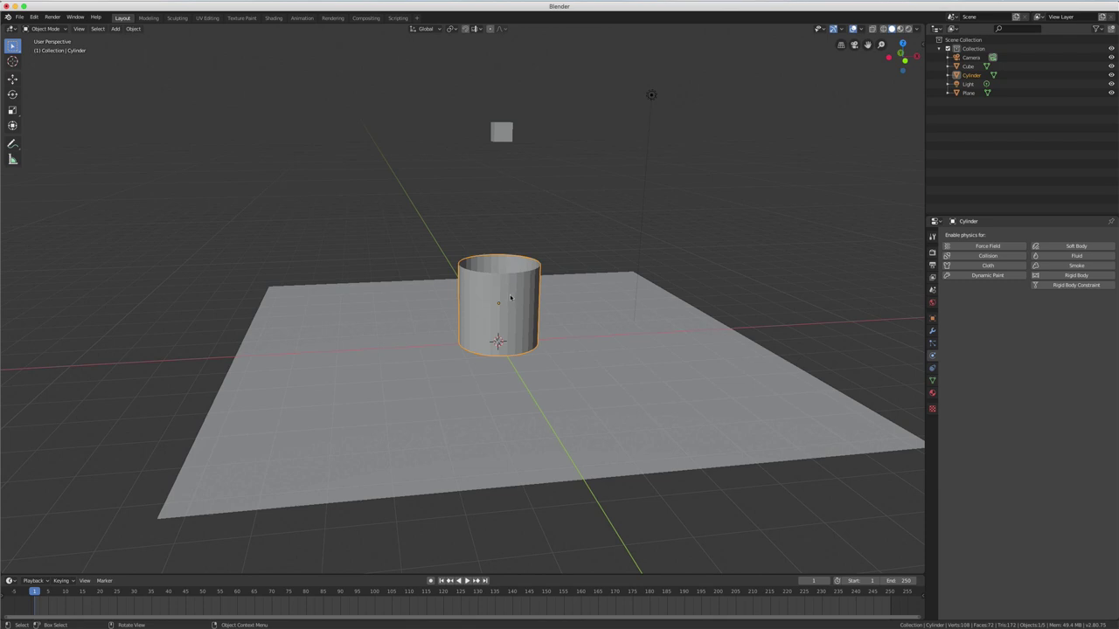
{"action": "key", "text": "KP_1"}
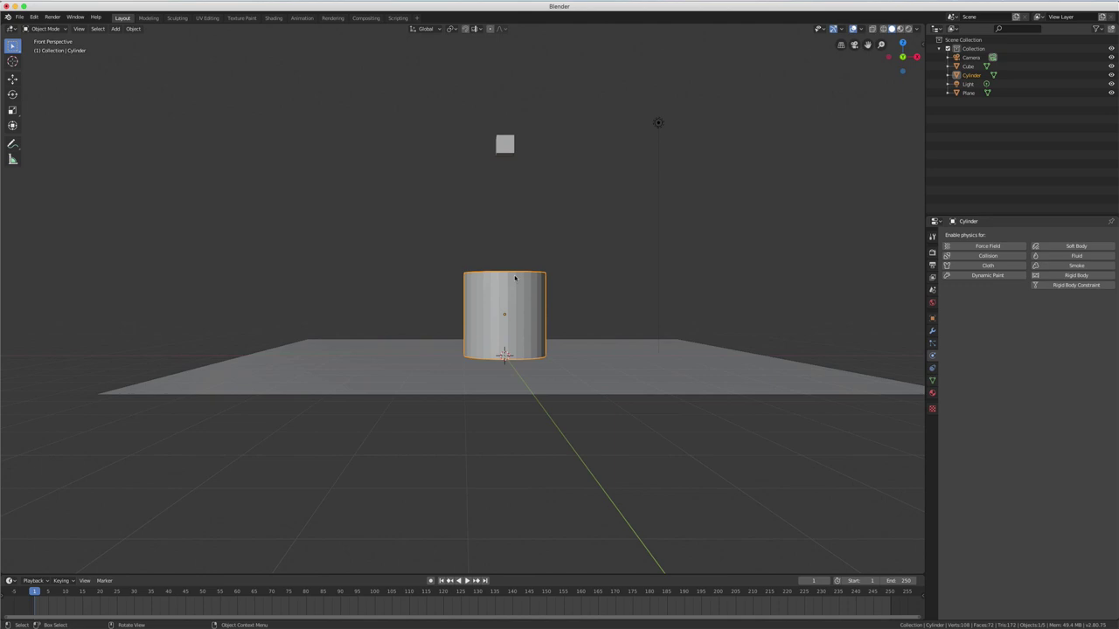
{"action": "key", "text": "g"}
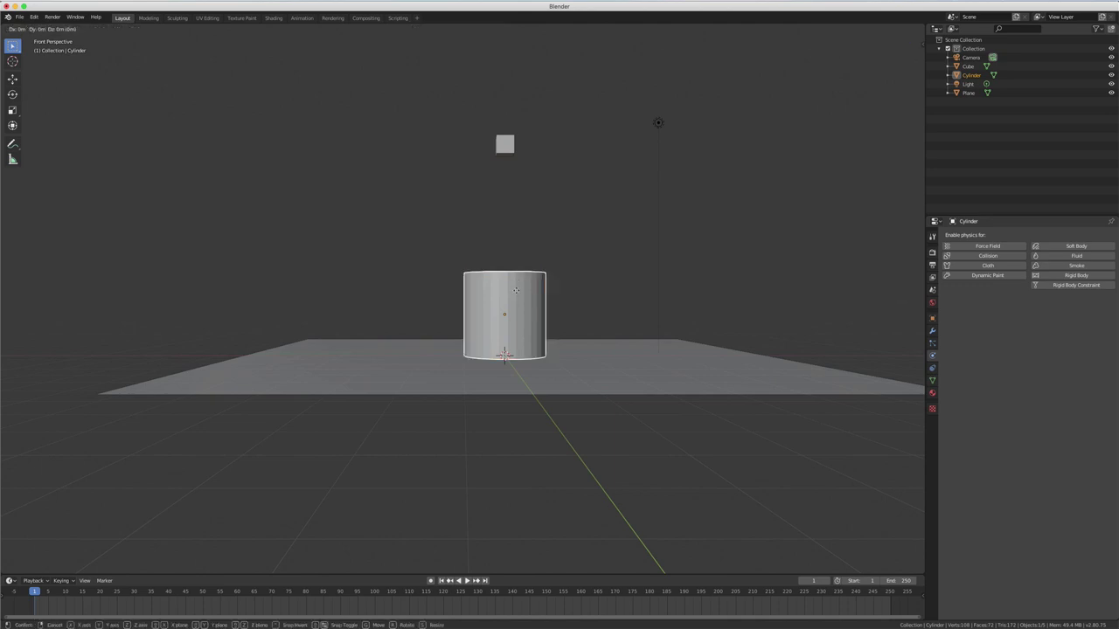
{"action": "key", "text": "z"}
{"action": "left_click", "coordinate": [515, 259]}
{"action": "middle_click_drag", "start_coordinate": [549, 195], "coordinate": [553, 222]}
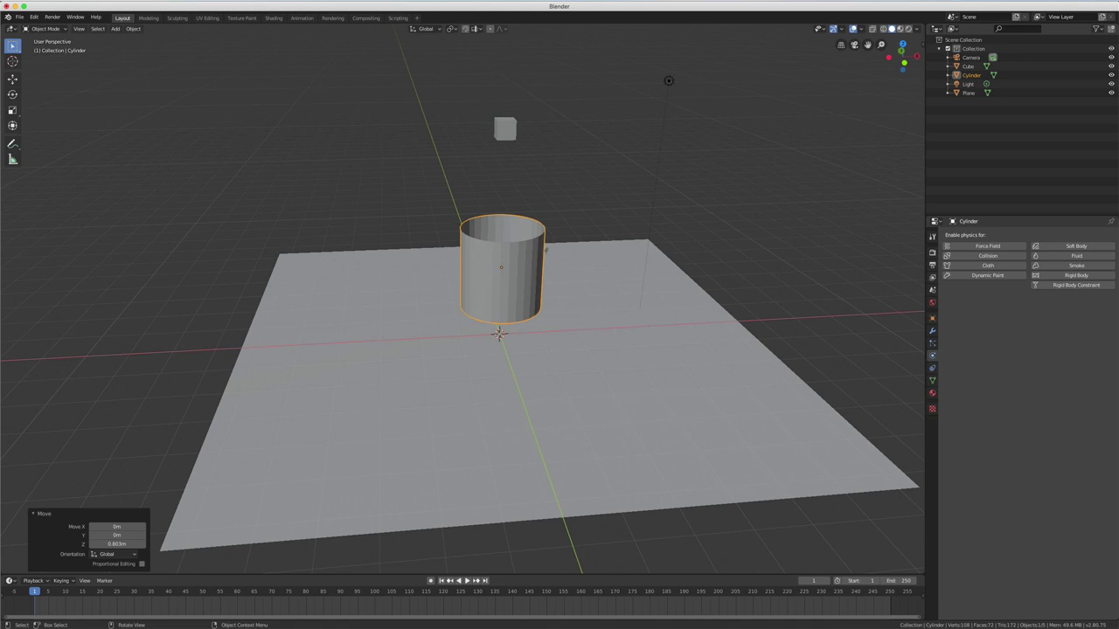
{"action": "left_click", "coordinate": [466, 580]}
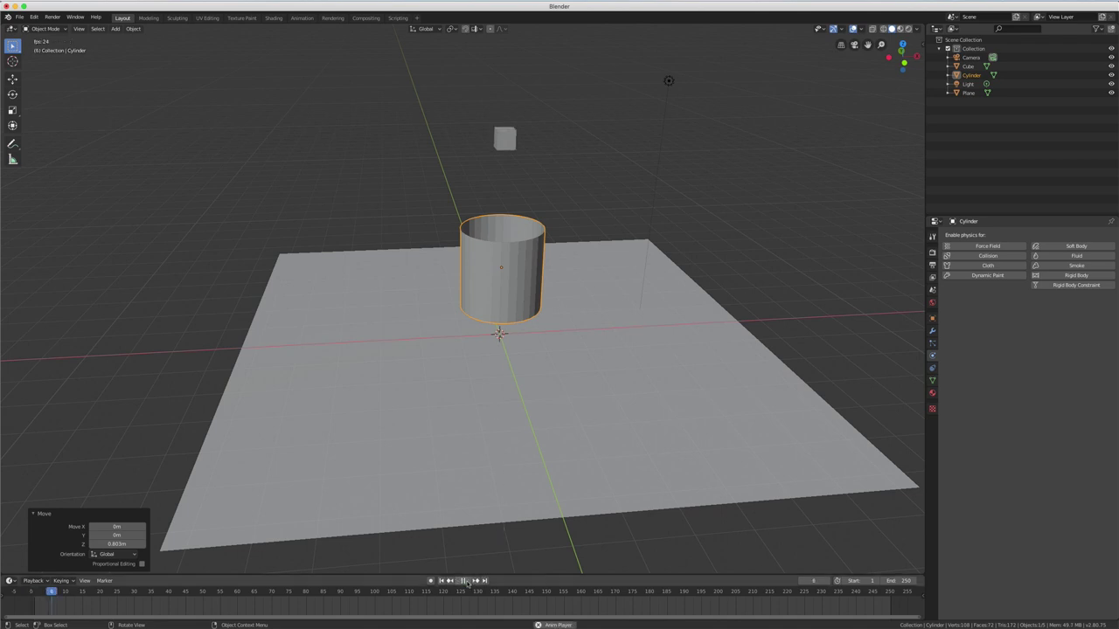
{"action": "left_click", "coordinate": [466, 580]}
{"action": "mouse_move", "coordinate": [522, 481]}
{"action": "middle_mouse_down"}
{"action": "mouse_move", "coordinate": [513, 435]}
{"action": "mouse_move", "coordinate": [528, 378]}
{"action": "middle_mouse_up"}
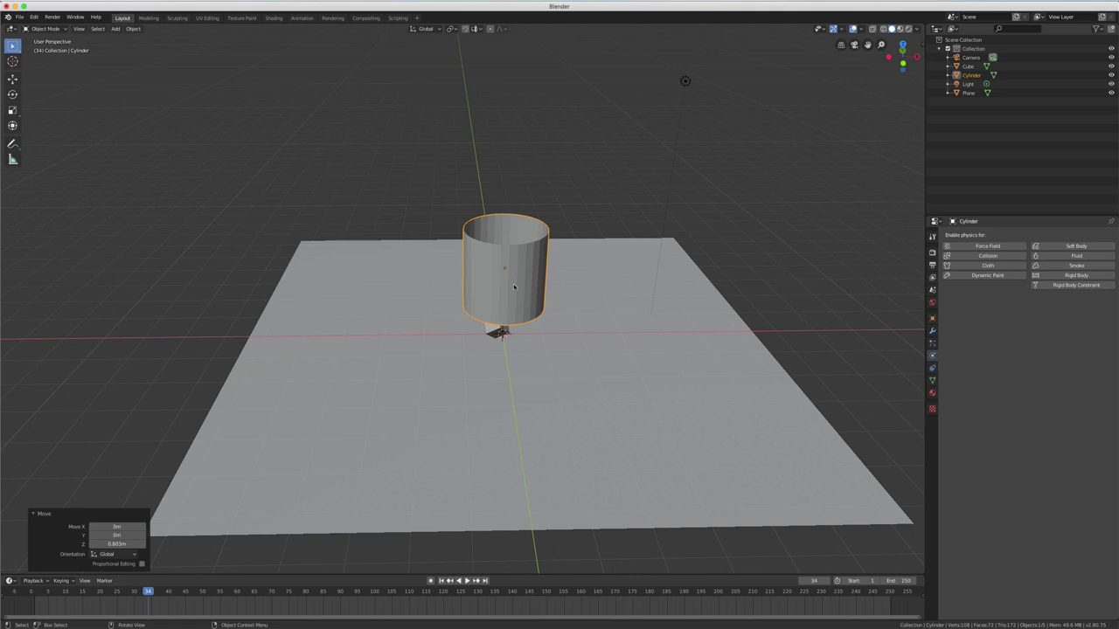
{"action": "left_click", "coordinate": [442, 580]}
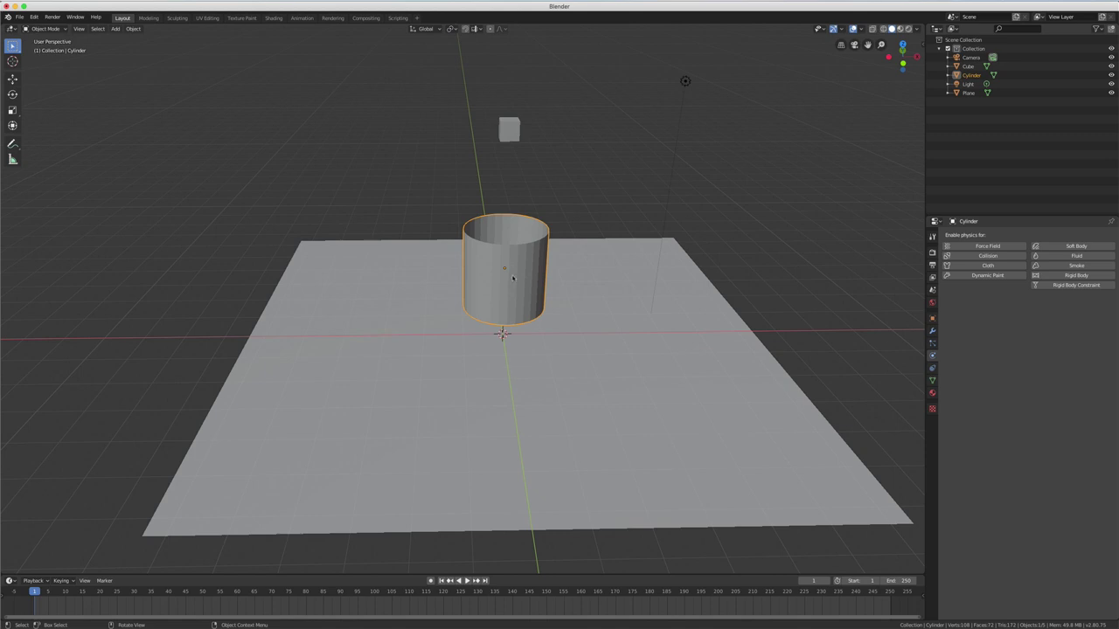
Copy the plane's Passive, Convex Hull rigid-body settings onto the cylinder and verify them.
{"action": "left_click", "coordinate": [540, 354], "text": "shift"}
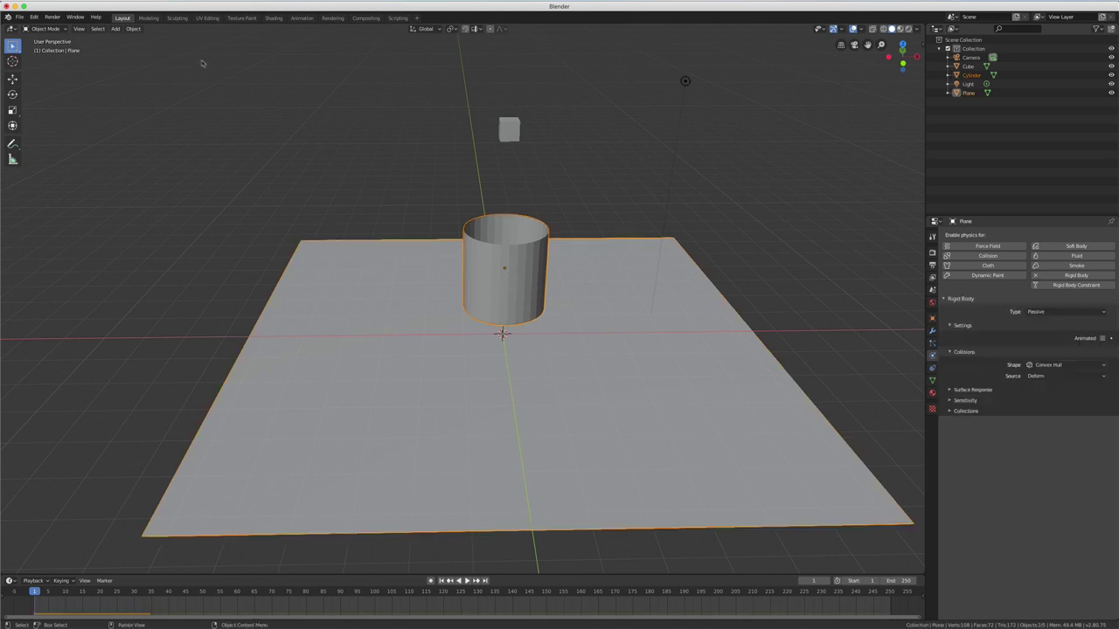
{"action": "left_click", "coordinate": [133, 29]}
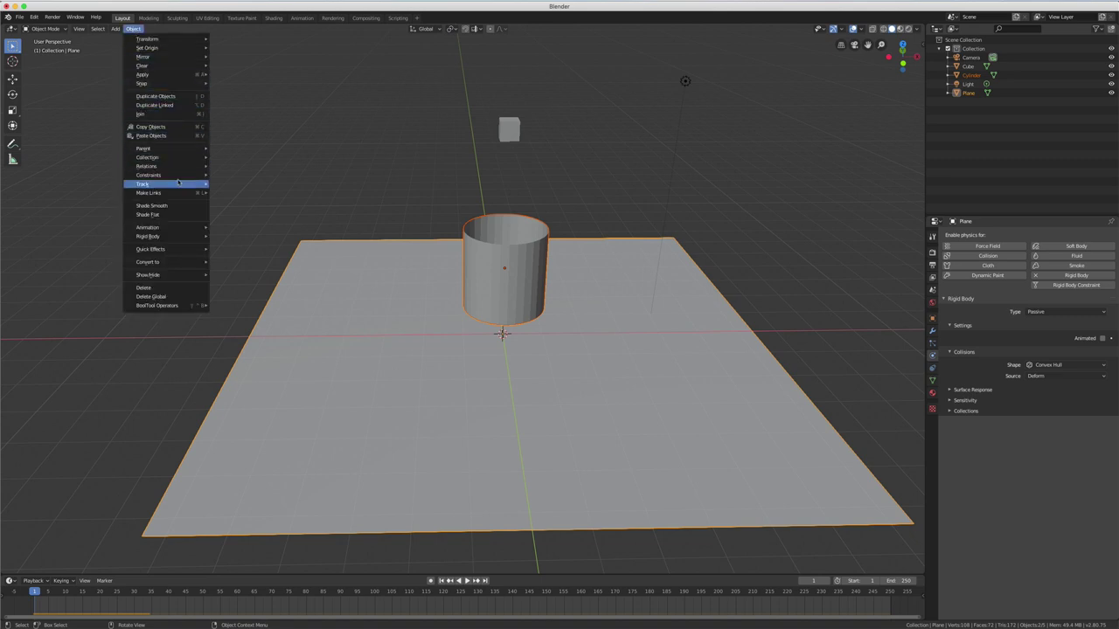
{"action": "mouse_move", "coordinate": [148, 236]}
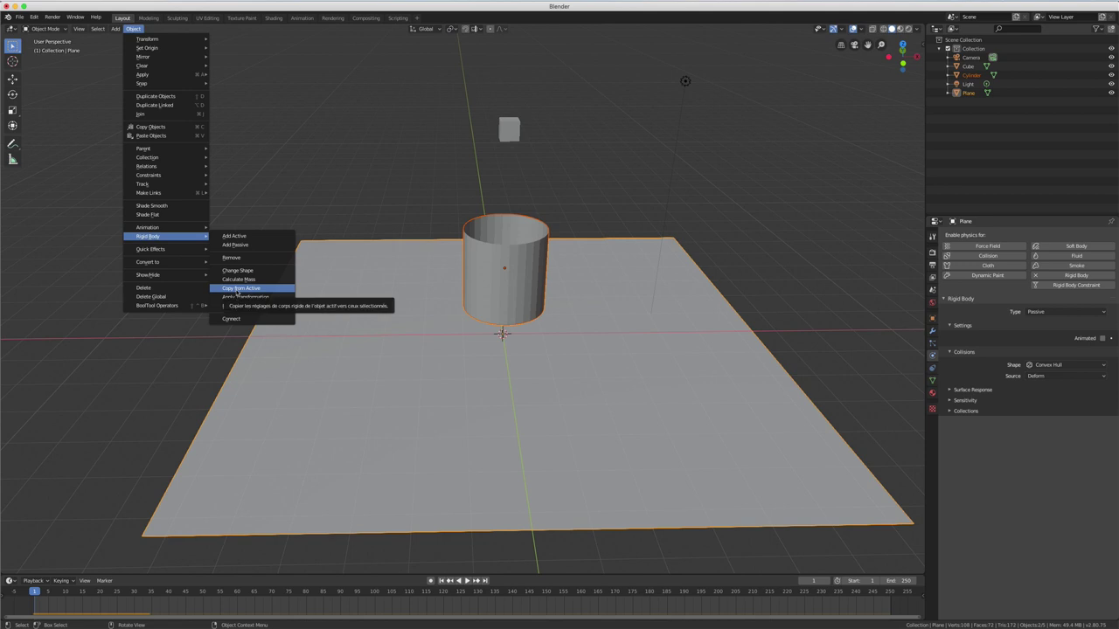
{"action": "left_click", "coordinate": [236, 289]}
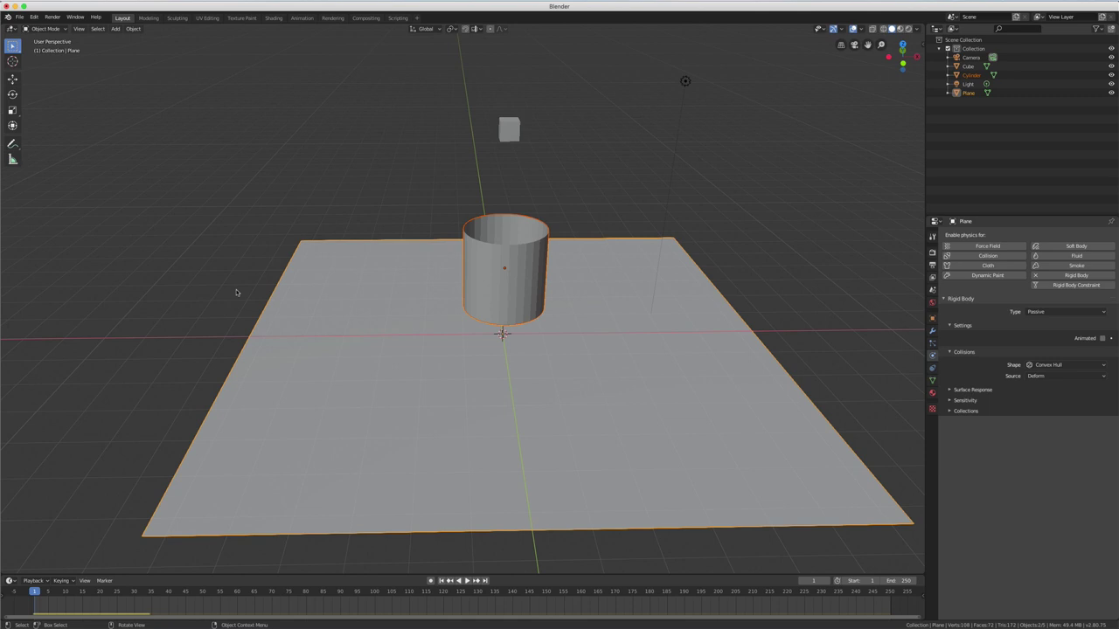
{"action": "left_click", "coordinate": [446, 212]}
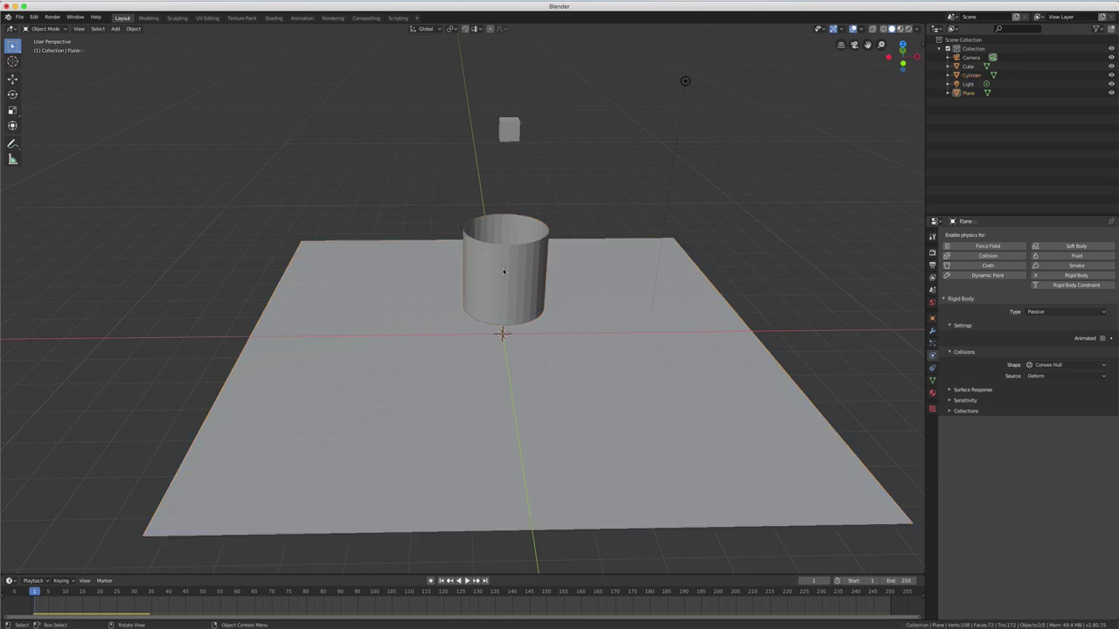
{"action": "left_click", "coordinate": [503, 272], "text": "shift"}
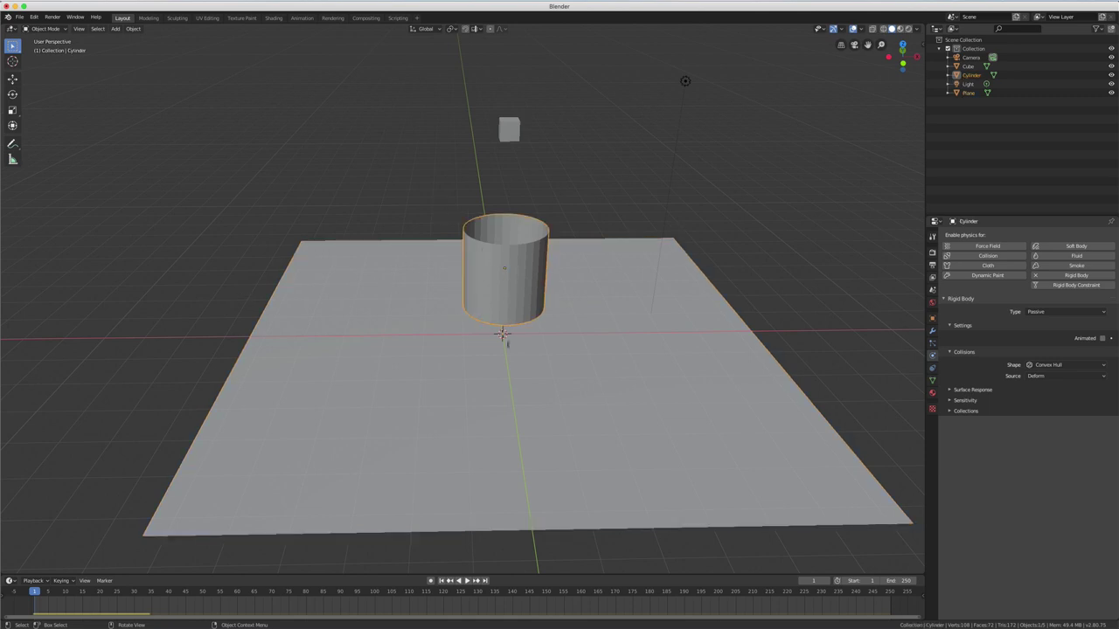
{"action": "left_click", "coordinate": [542, 372], "text": "shift"}
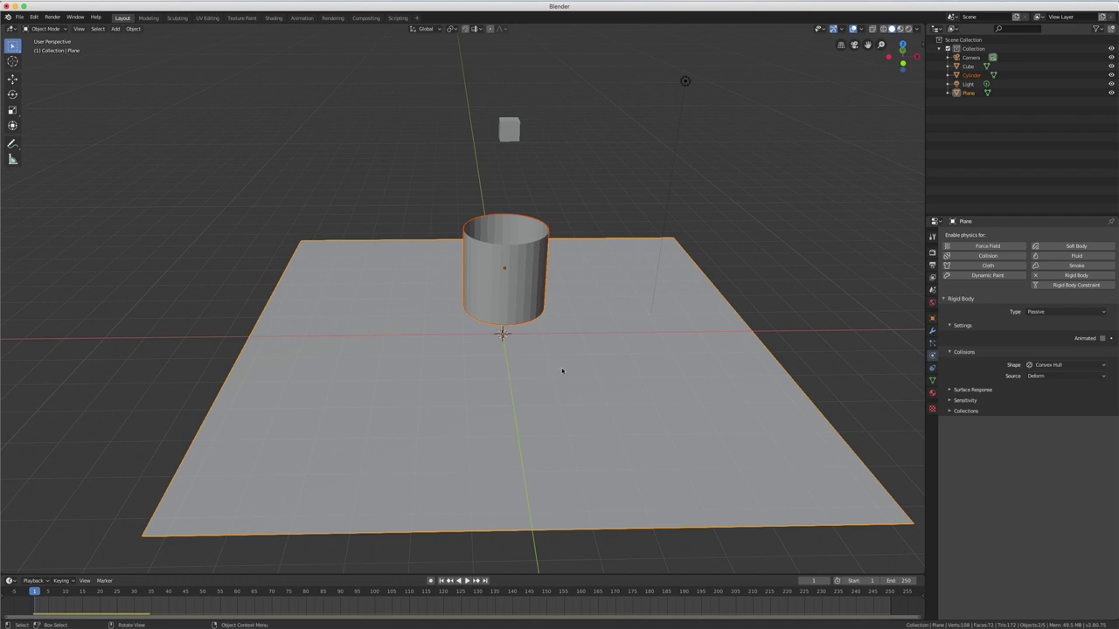
{"action": "left_click", "coordinate": [518, 282]}
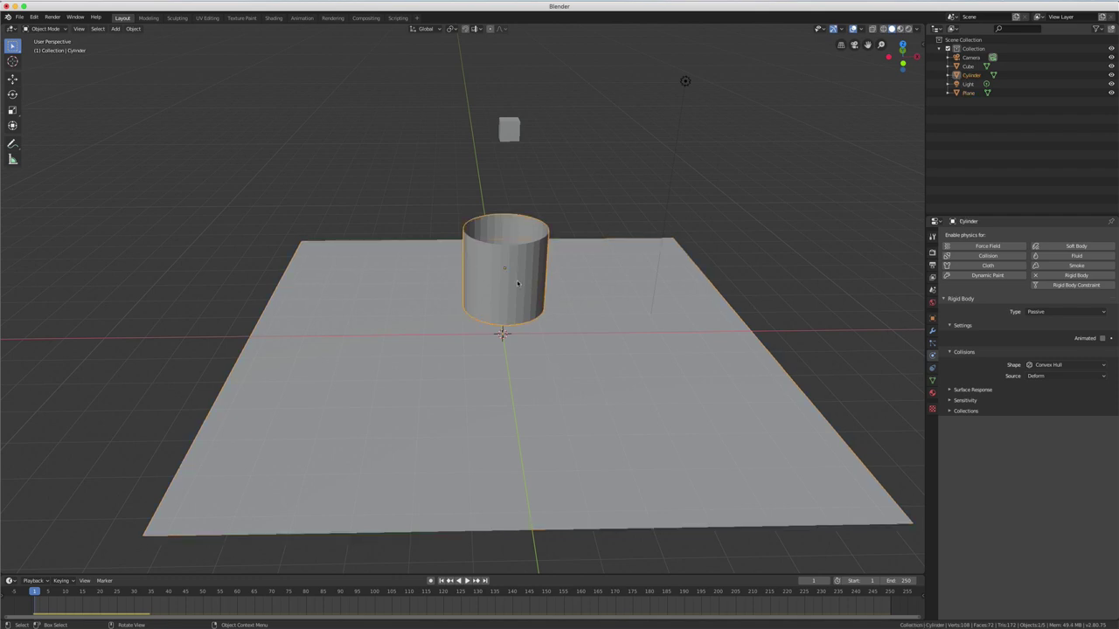
{"action": "left_click", "coordinate": [1049, 312]}
{"action": "left_click", "coordinate": [467, 580]}
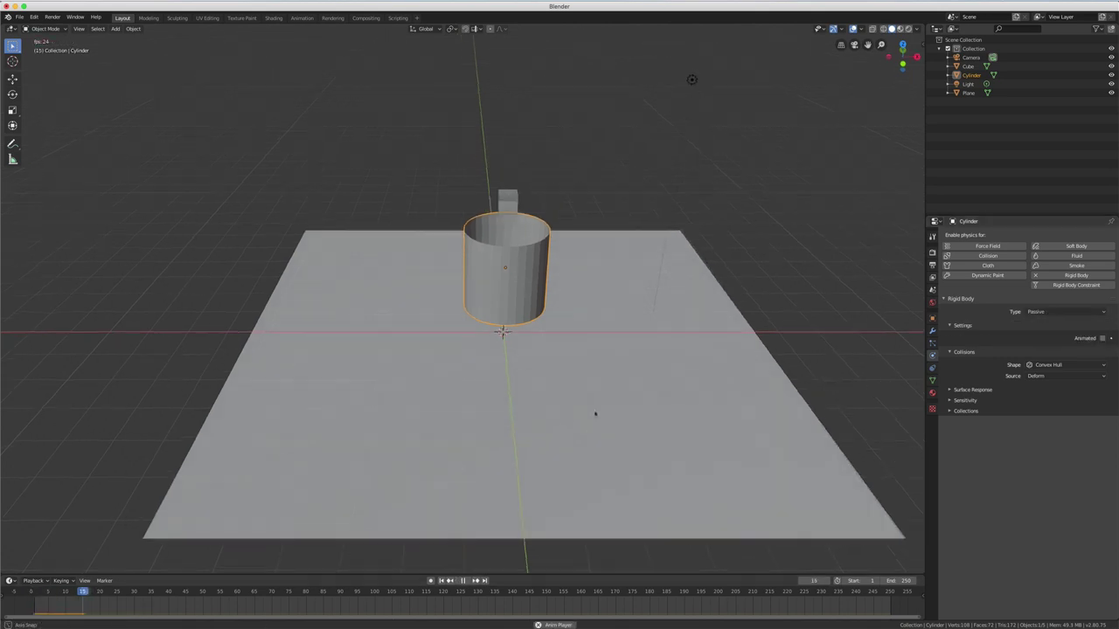
{"action": "middle_click_drag", "start_coordinate": [595, 413], "coordinate": [592, 444]}
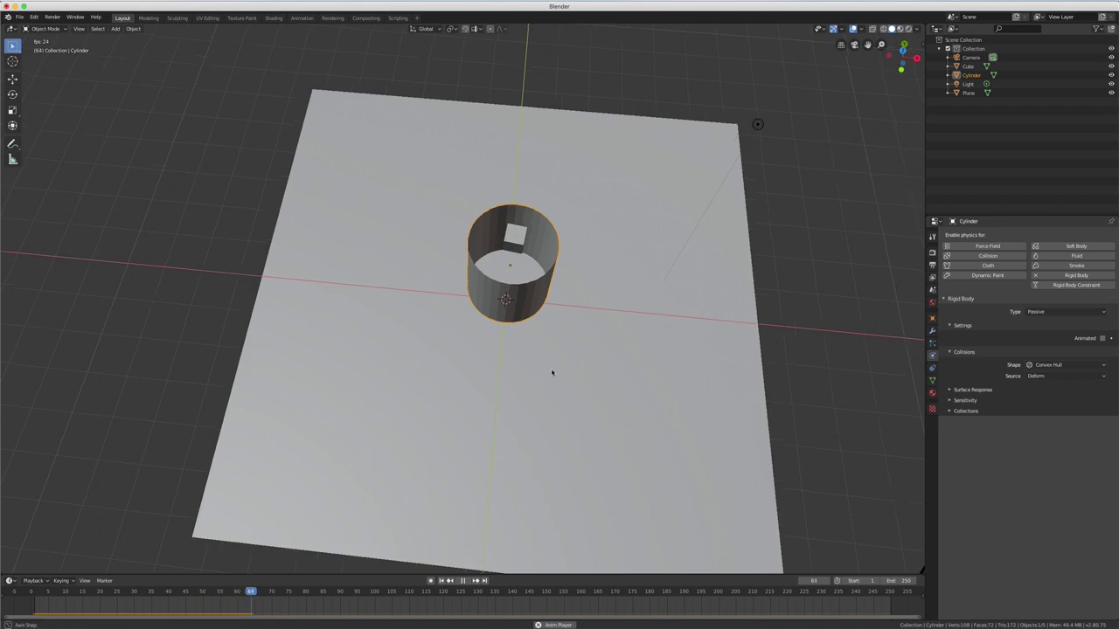
{"action": "middle_click_drag", "start_coordinate": [552, 373], "coordinate": [554, 350]}
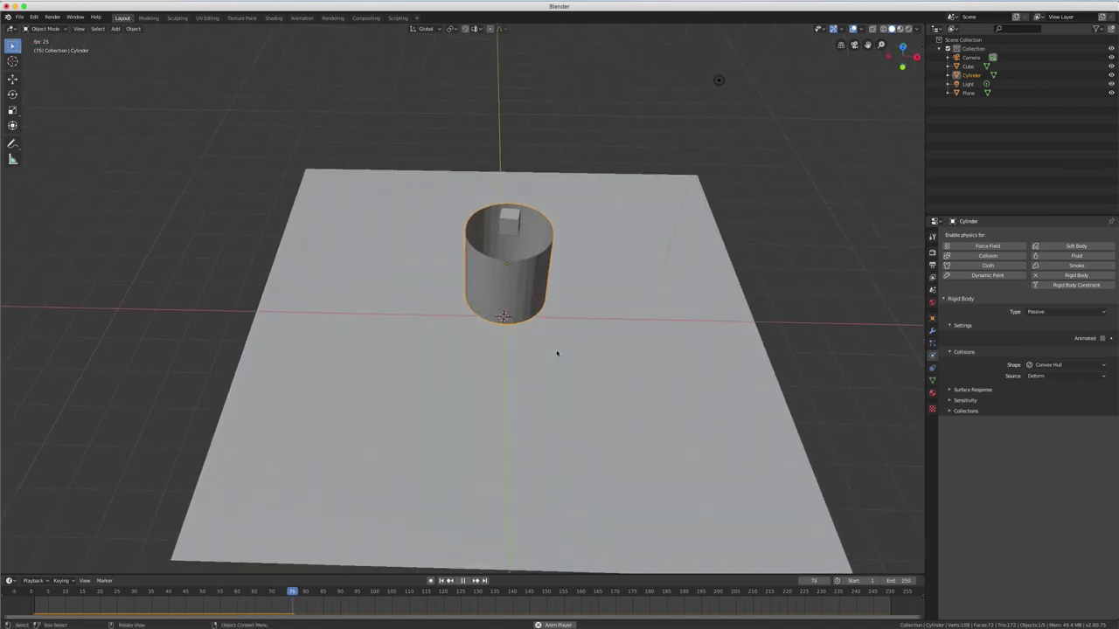
{"action": "left_click", "coordinate": [464, 580]}
{"action": "middle_click_drag", "start_coordinate": [522, 440], "coordinate": [528, 400]}
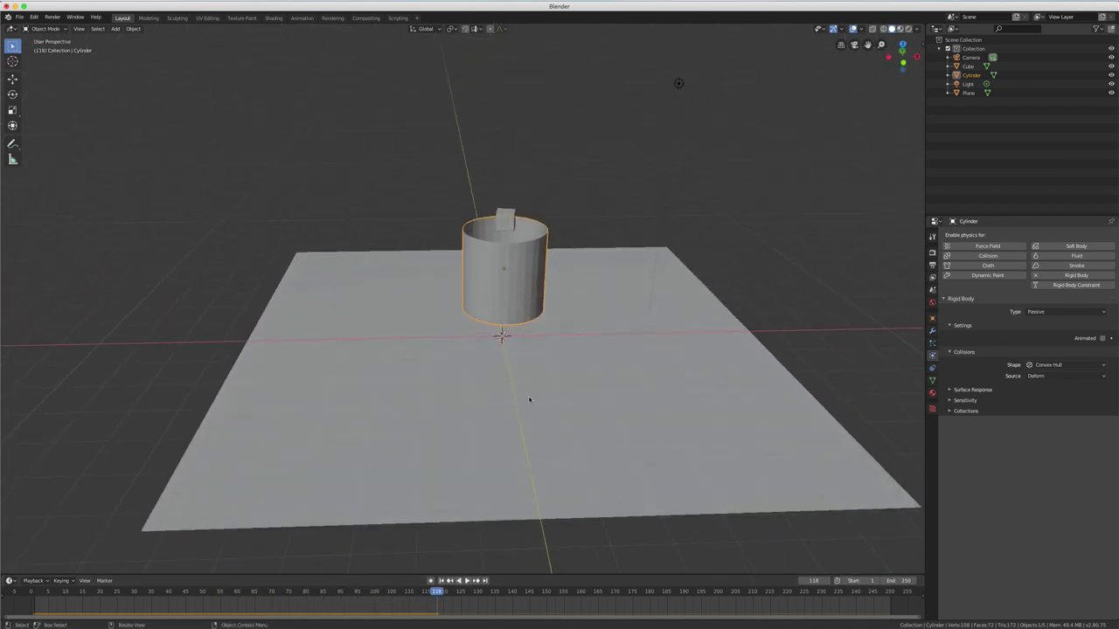
{"action": "left_click", "coordinate": [441, 580]}
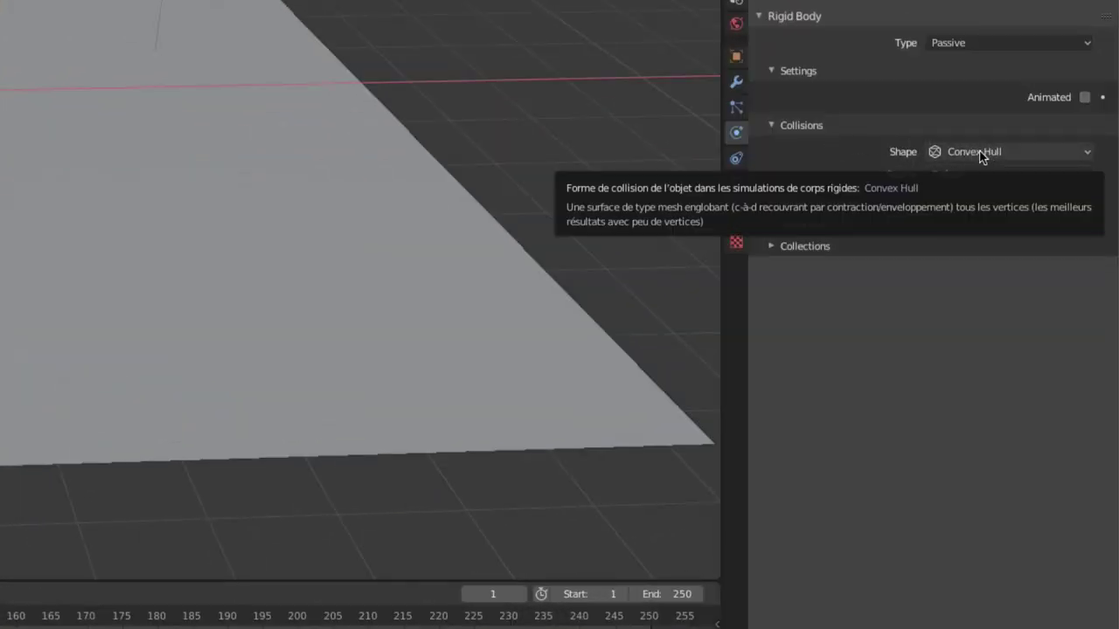
Set the cylinder's collision shape to Mesh, replay so the cube drops inside, and rewind.
{"action": "left_click", "coordinate": [983, 156]}
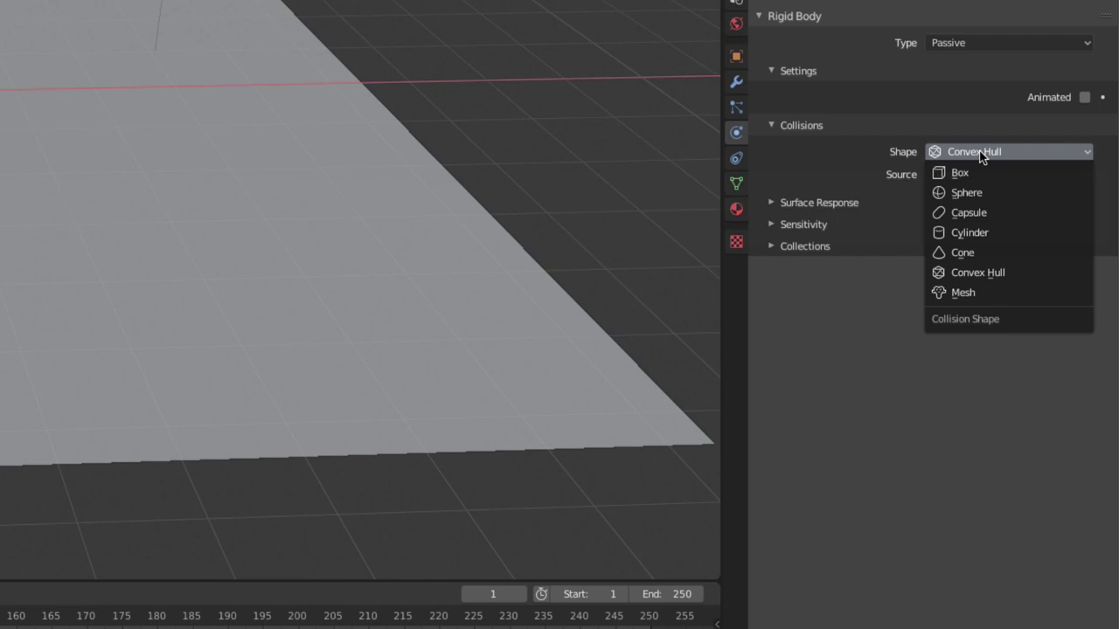
{"action": "left_click", "coordinate": [970, 294]}
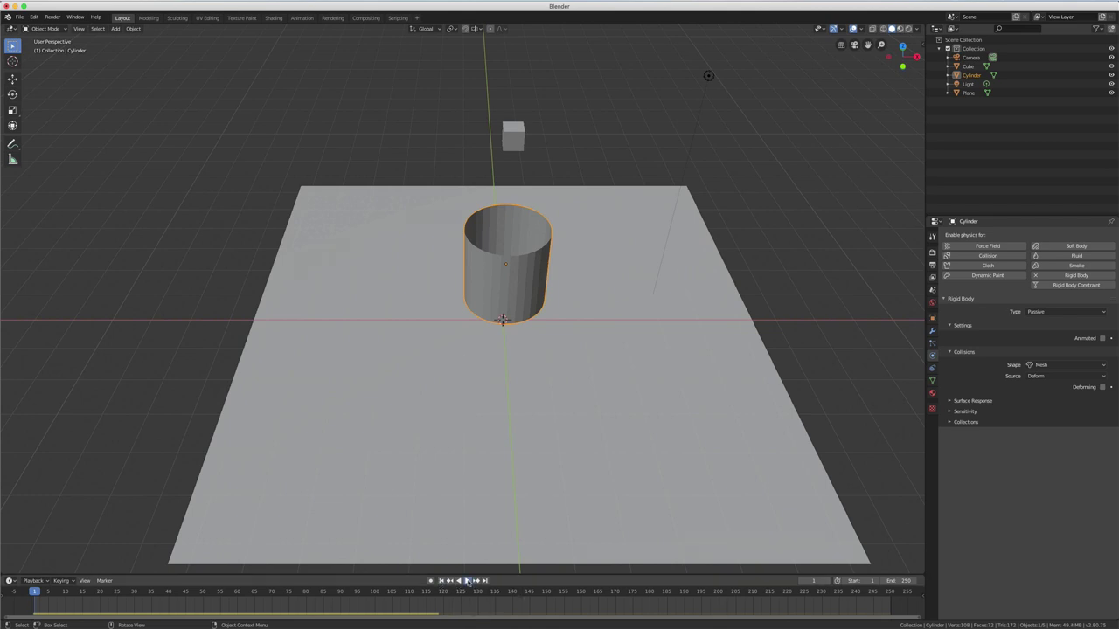
{"action": "left_click", "coordinate": [467, 582]}
{"action": "mouse_move", "coordinate": [573, 409]}
{"action": "middle_mouse_down"}
{"action": "mouse_move", "coordinate": [562, 443]}
{"action": "mouse_move", "coordinate": [572, 392]}
{"action": "middle_mouse_up"}
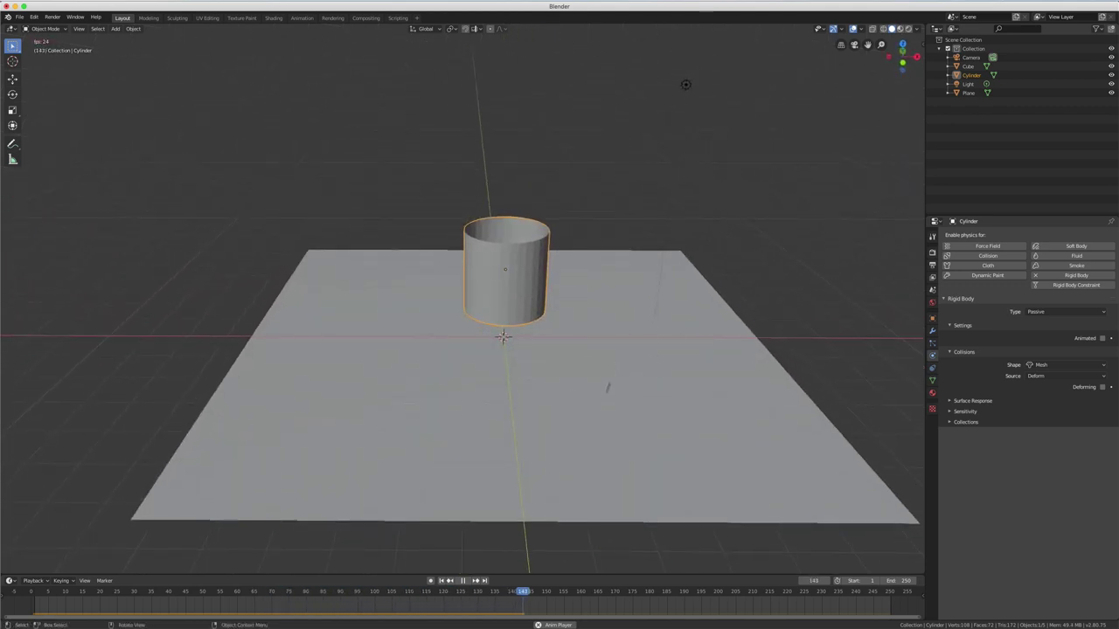
{"action": "left_click", "coordinate": [464, 581]}
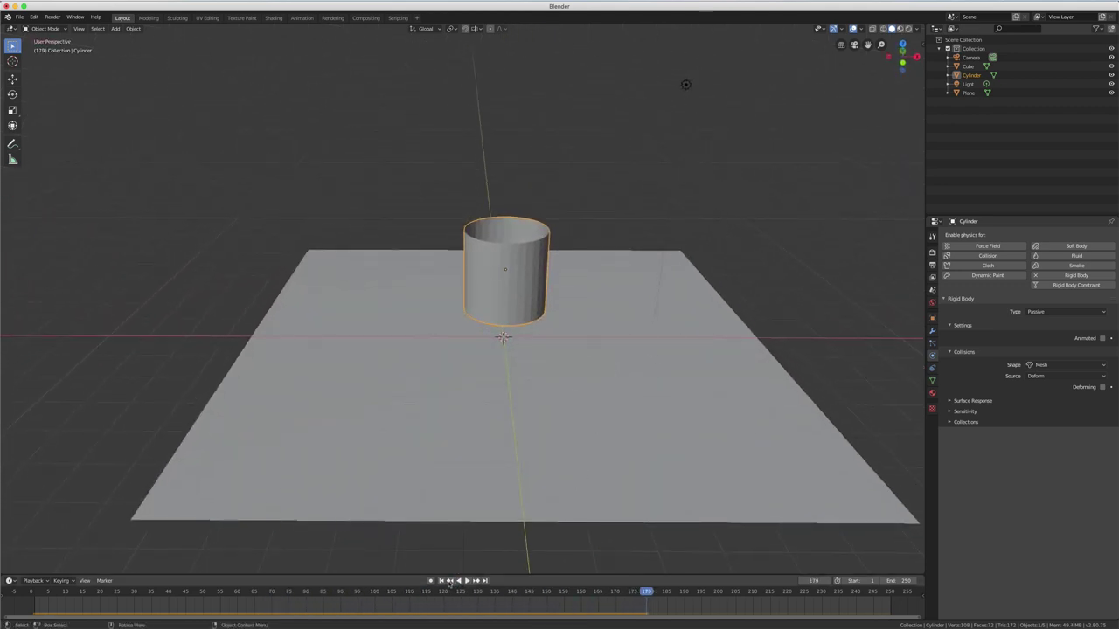
{"action": "left_click", "coordinate": [440, 581]}
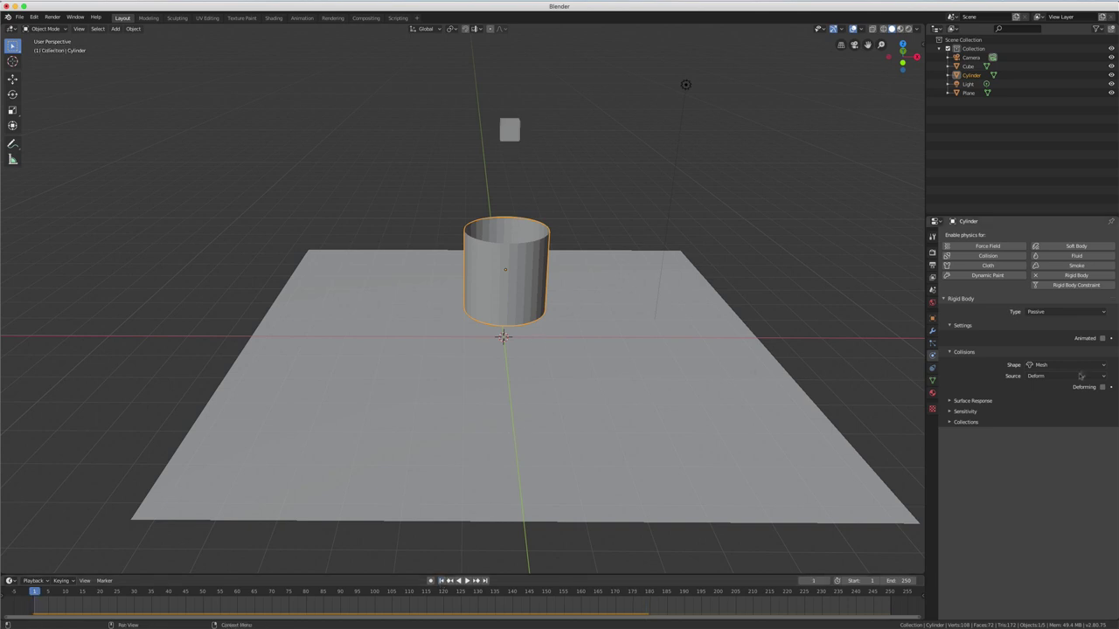
Recheck the collision shape list keeping Mesh, and expand the Surface Response settings.
{"action": "left_click", "coordinate": [1050, 366]}
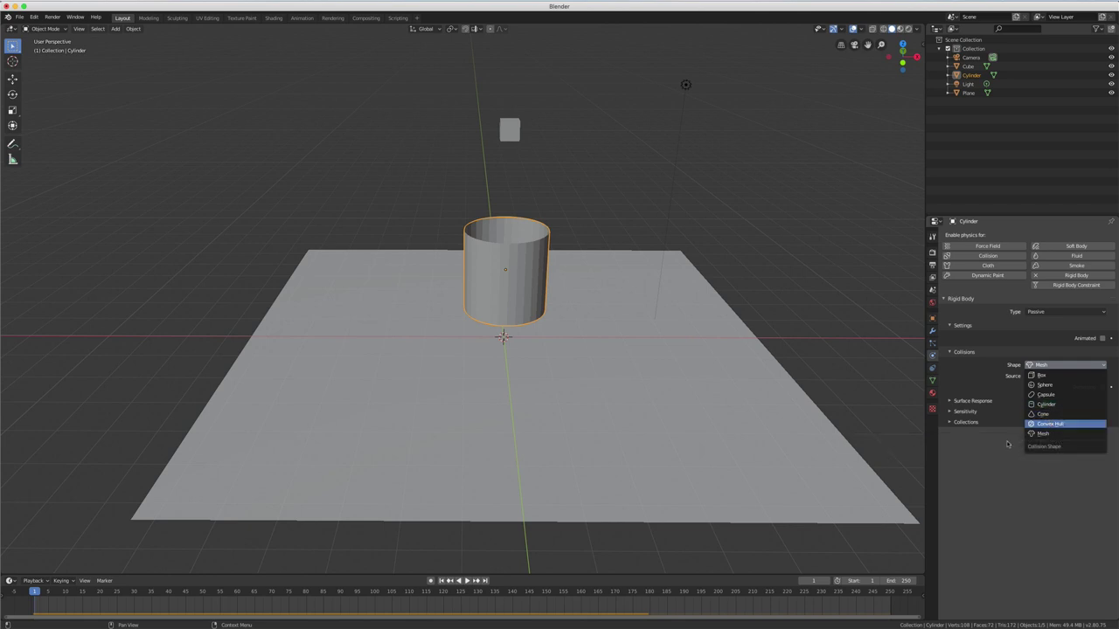
{"action": "left_click", "coordinate": [1041, 433]}
{"action": "left_click", "coordinate": [1042, 365]}
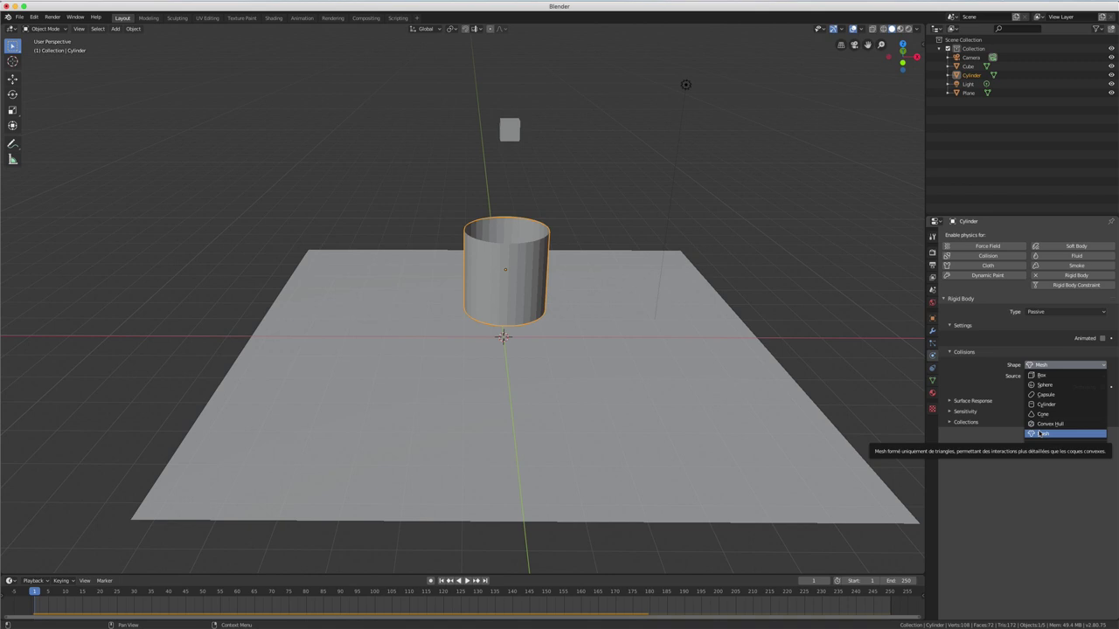
{"action": "left_click", "coordinate": [1040, 433]}
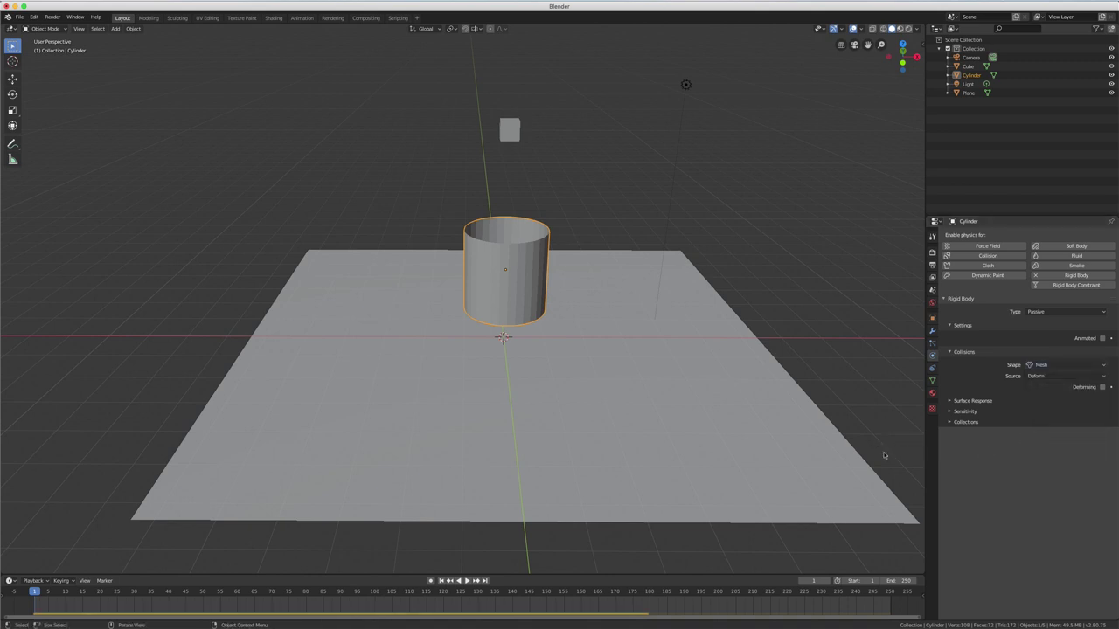
{"action": "left_click", "coordinate": [949, 401]}
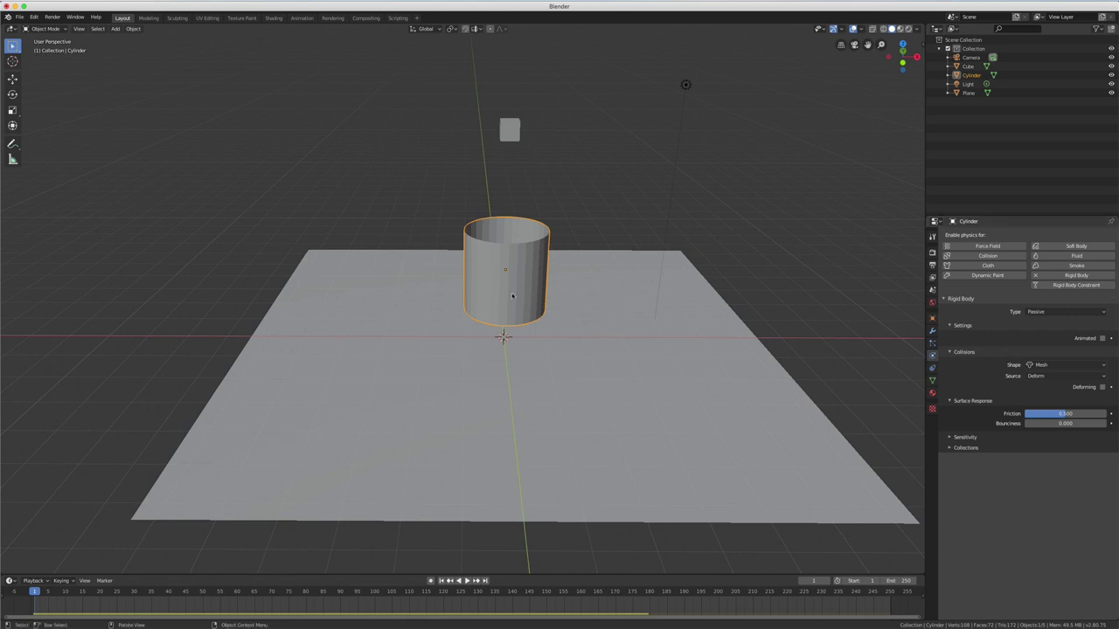
Shift the cylinder to X -8.49 m, replay the drop onto the plane, and select the cube.
{"action": "key", "text": "g"}
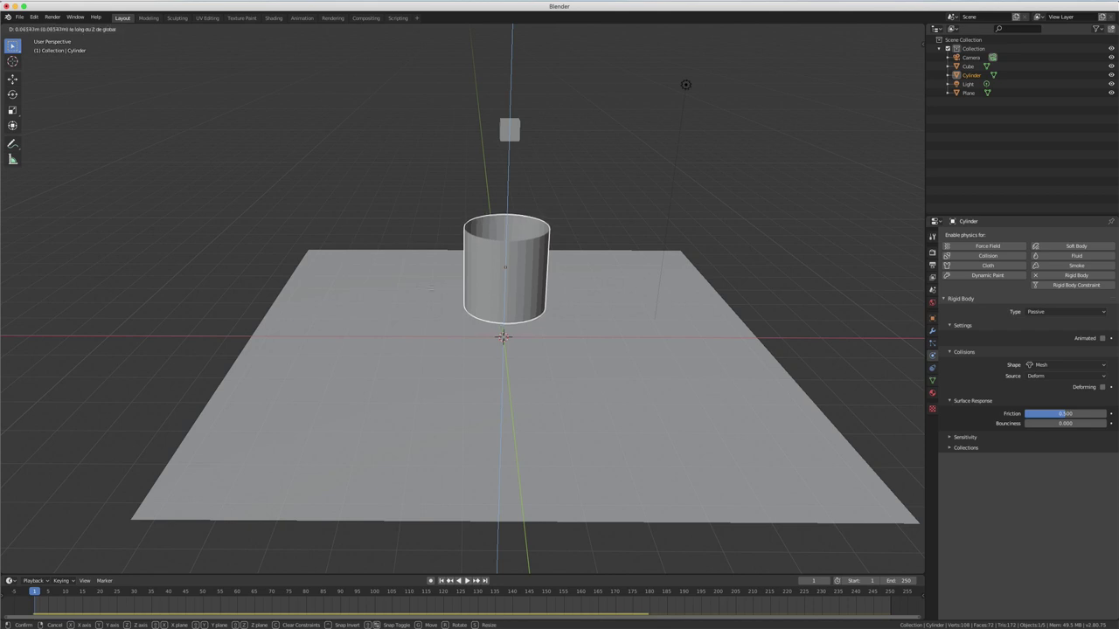
{"action": "key", "text": "x"}
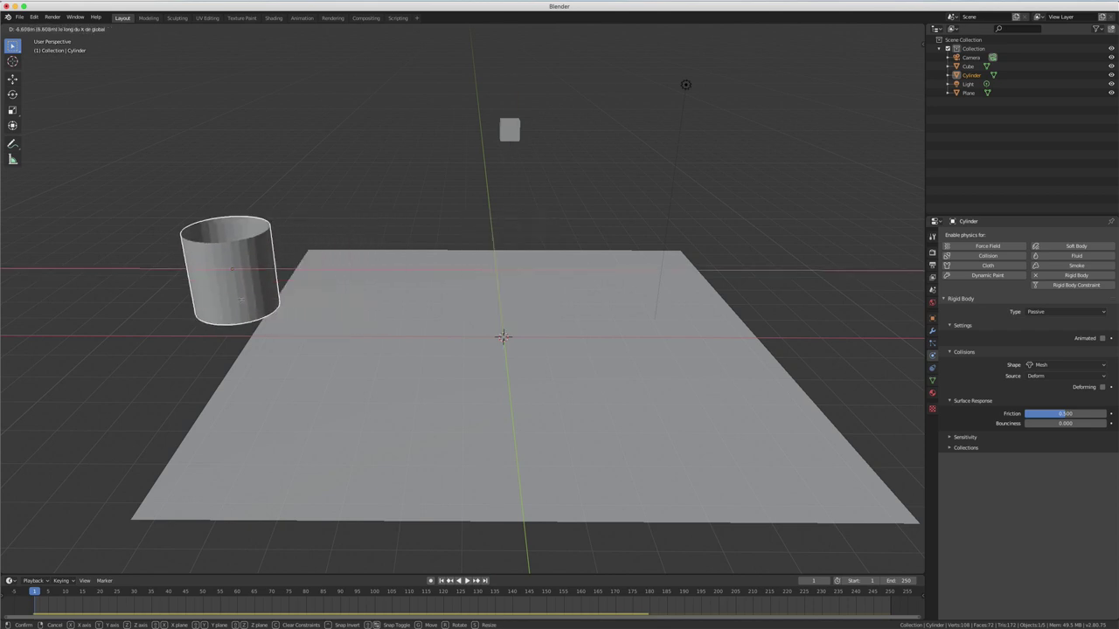
{"action": "left_click", "coordinate": [404, 231]}
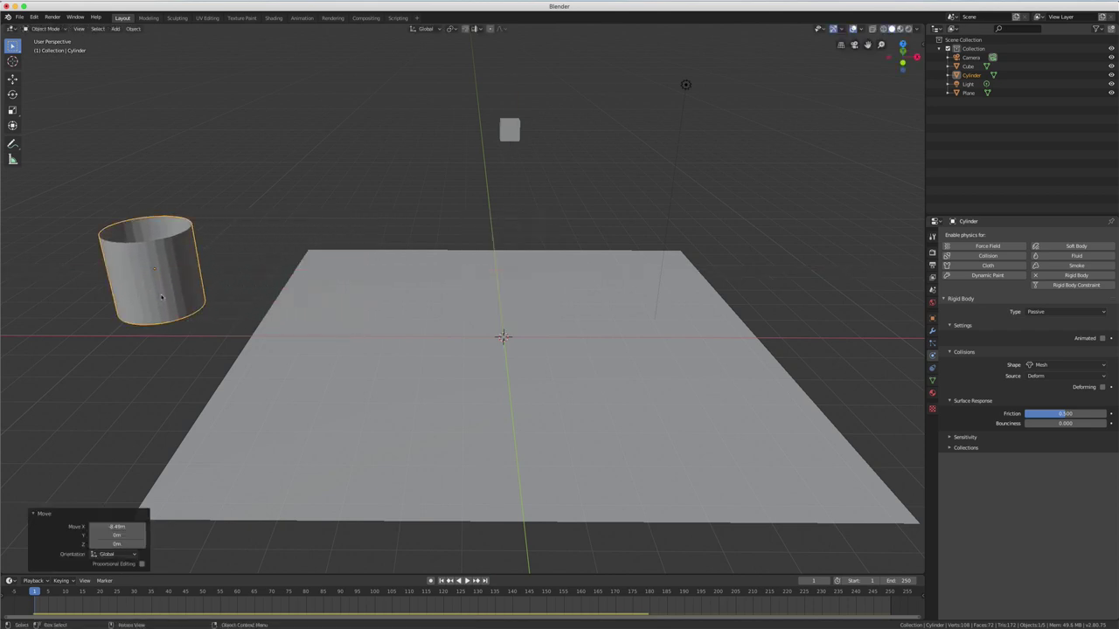
{"action": "left_click", "coordinate": [467, 581]}
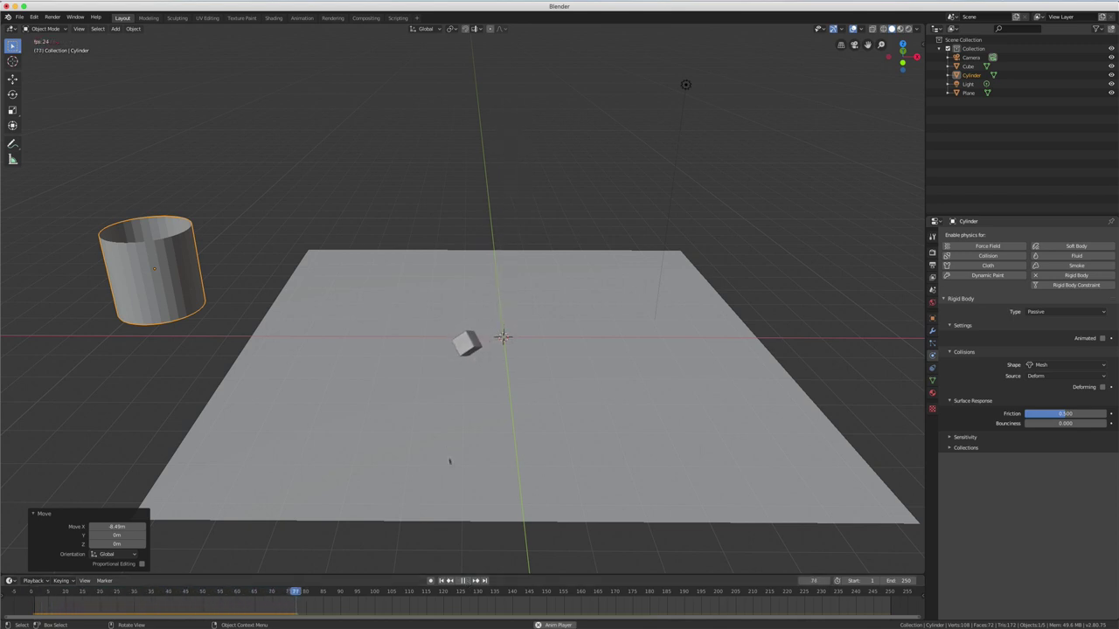
{"action": "key", "text": "space"}
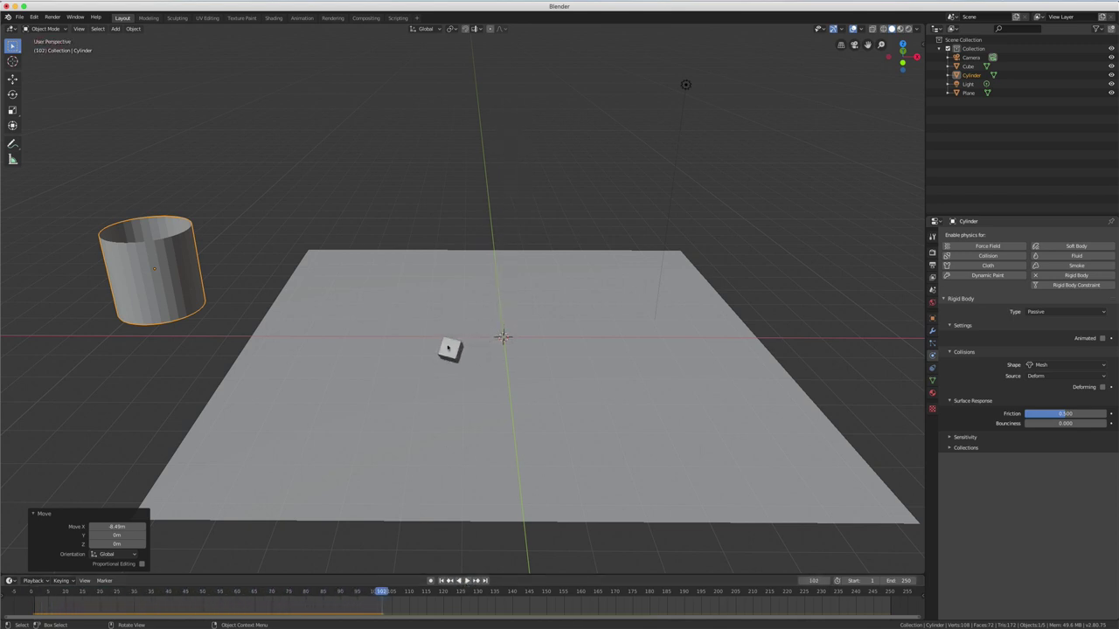
{"action": "left_click", "coordinate": [448, 347]}
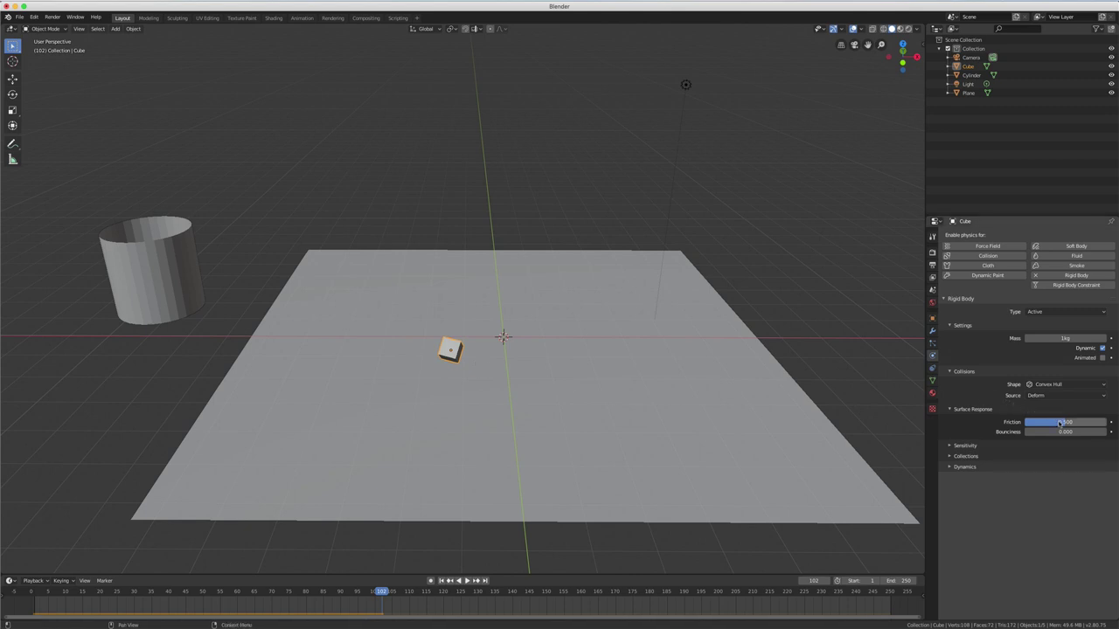
{"action": "mouse_move", "coordinate": [1061, 422]}
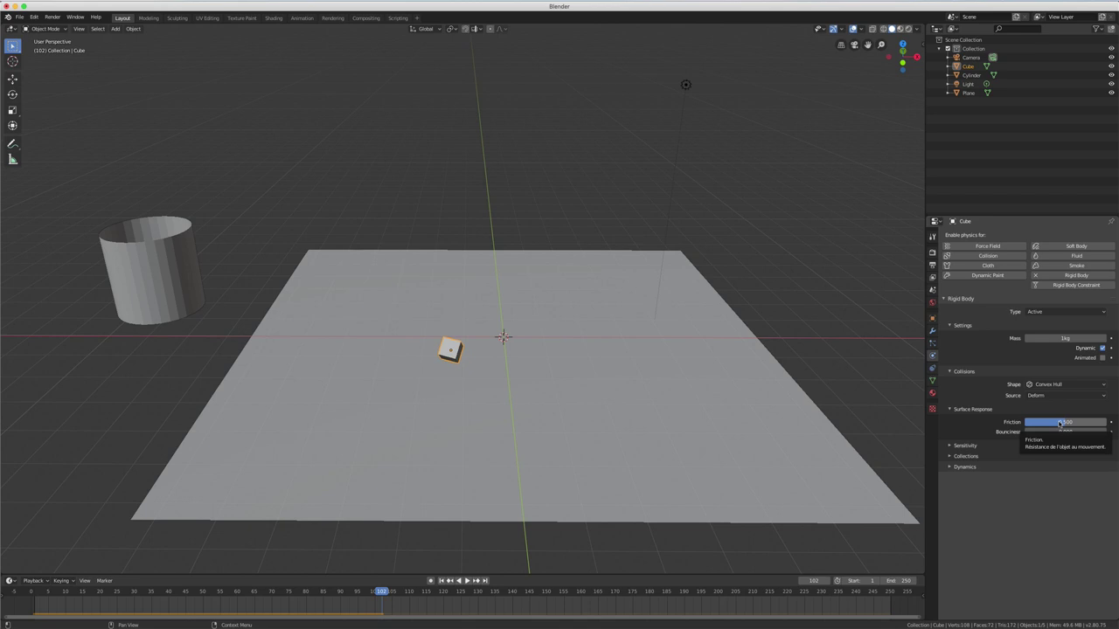
Rewind to frame 1, set the cube's Bounciness to 0.407, expand Sensitivity, and show Scene properties.
{"action": "key", "text": "shift+Left"}
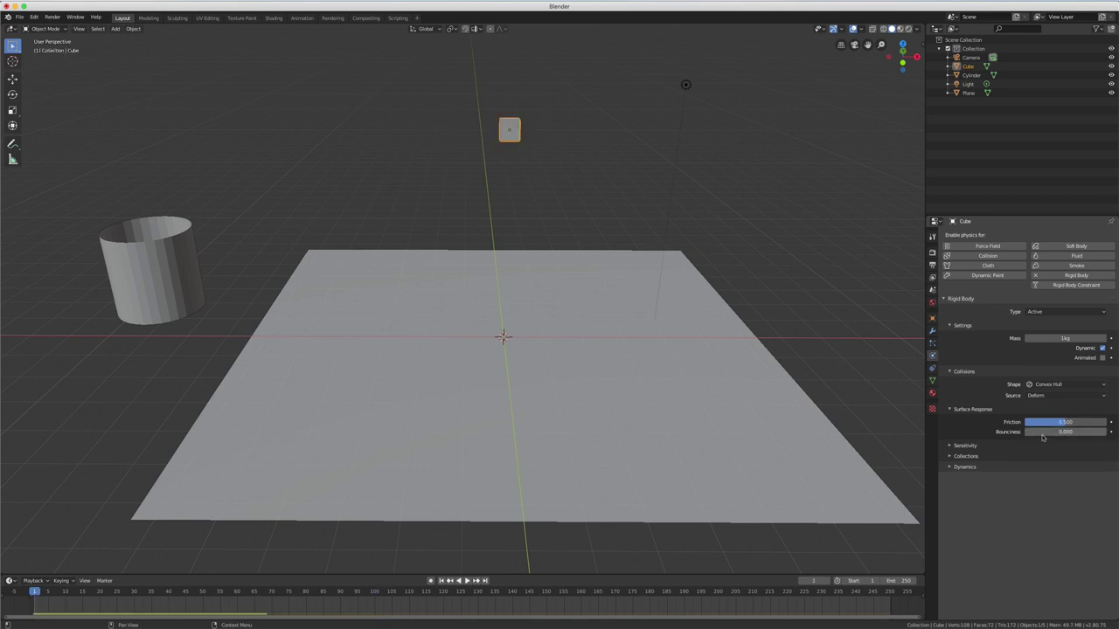
{"action": "scroll", "coordinate": [1058, 432], "scroll_direction": "up", "scroll_amount": 1, "text": "ctrl"}
{"action": "left_click", "coordinate": [955, 448]}
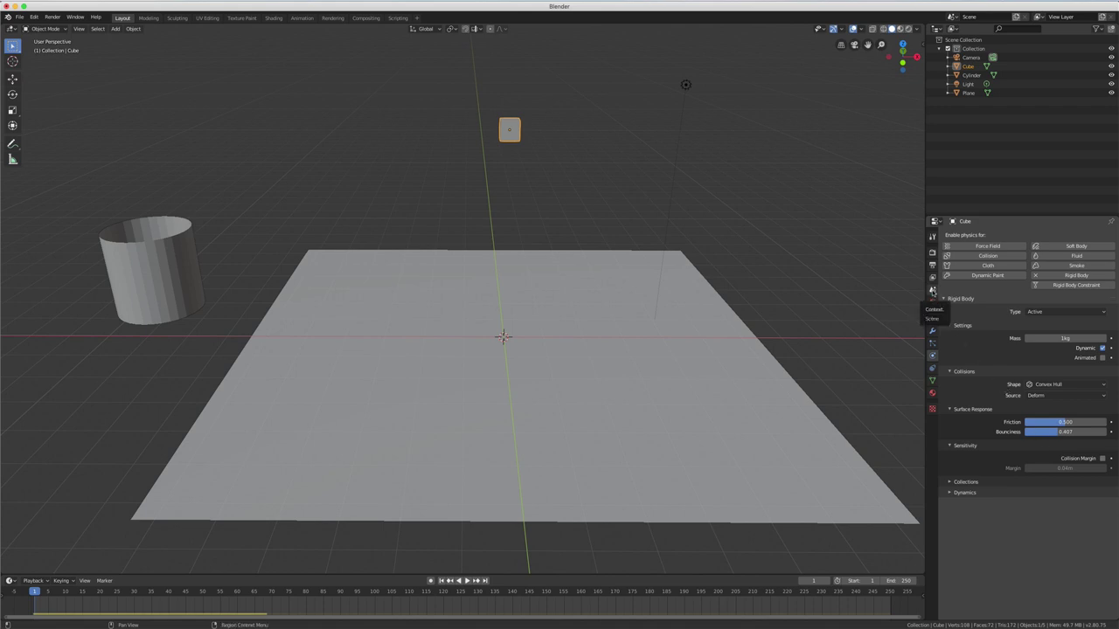
{"action": "left_click", "coordinate": [931, 291]}
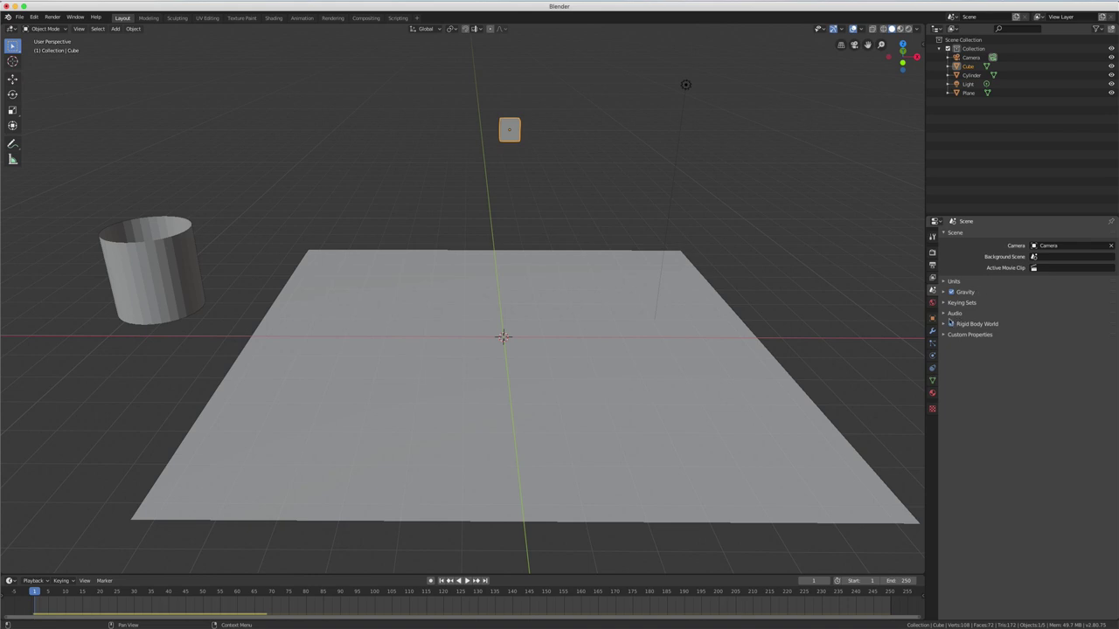
Enable Separate Units with mass in Grams, then view the cube's 1000g Physics settings.
{"action": "left_click", "coordinate": [944, 283]}
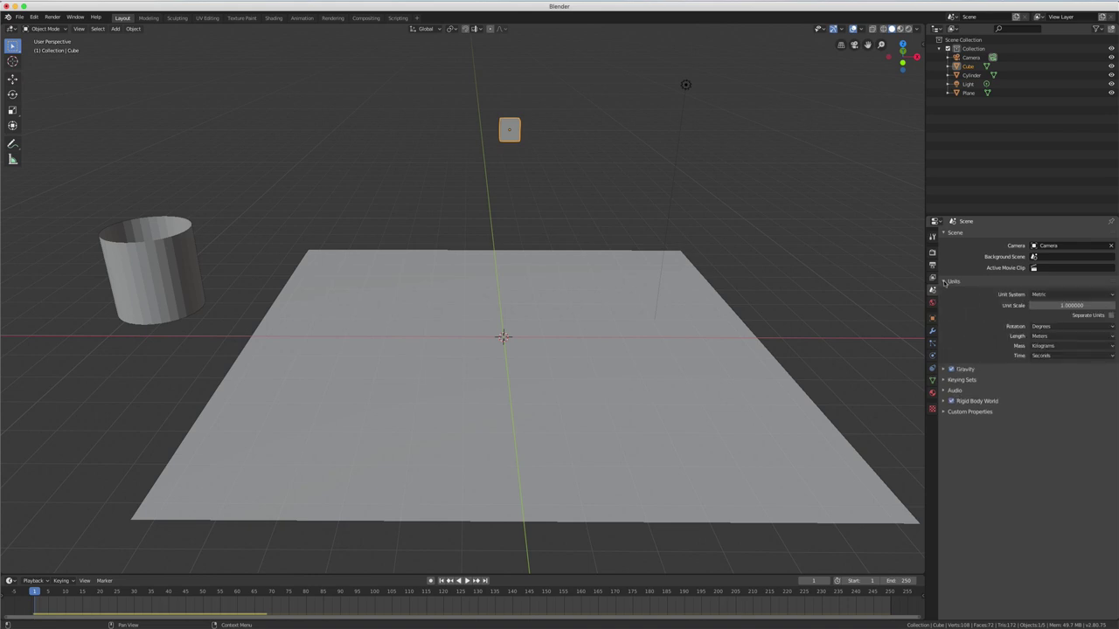
{"action": "left_click", "coordinate": [1111, 316]}
{"action": "left_click", "coordinate": [1112, 336]}
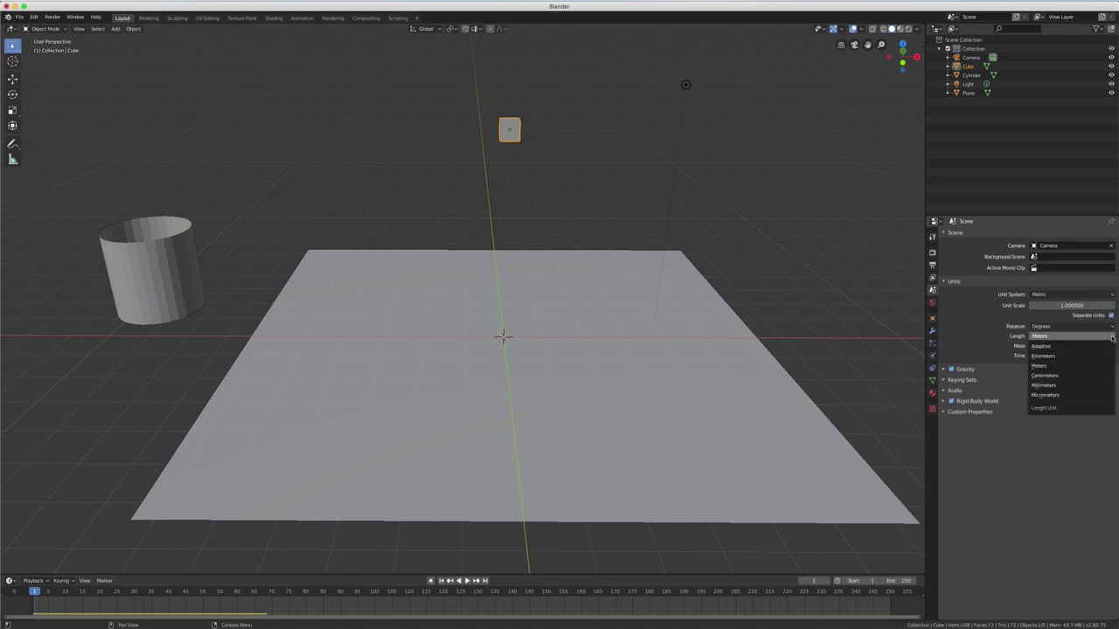
{"action": "left_click", "coordinate": [1081, 346]}
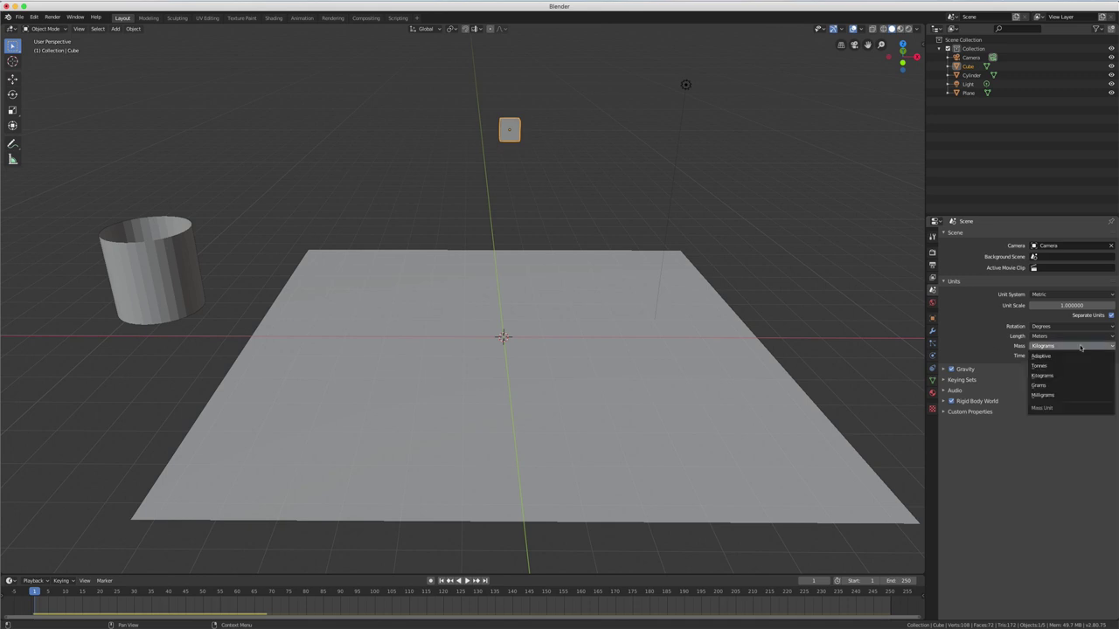
{"action": "left_click", "coordinate": [1042, 385]}
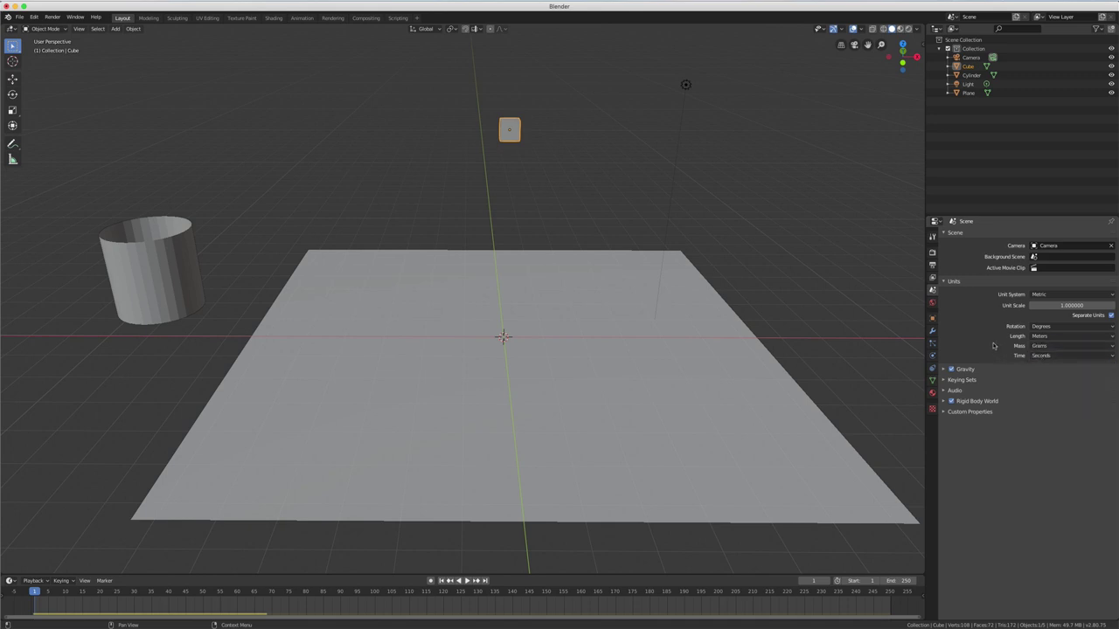
{"action": "left_click", "coordinate": [932, 356]}
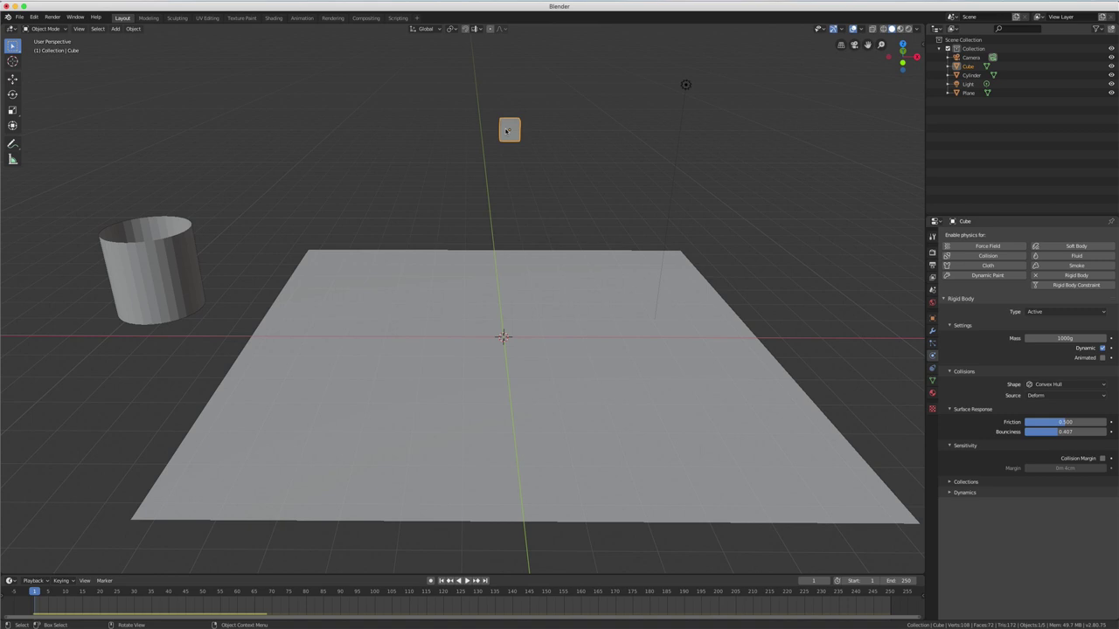
Duplicate the cube along X and repeat it to make a row of four cubes.
{"action": "key", "text": "shift"}
{"action": "key", "text": "shift+d"}
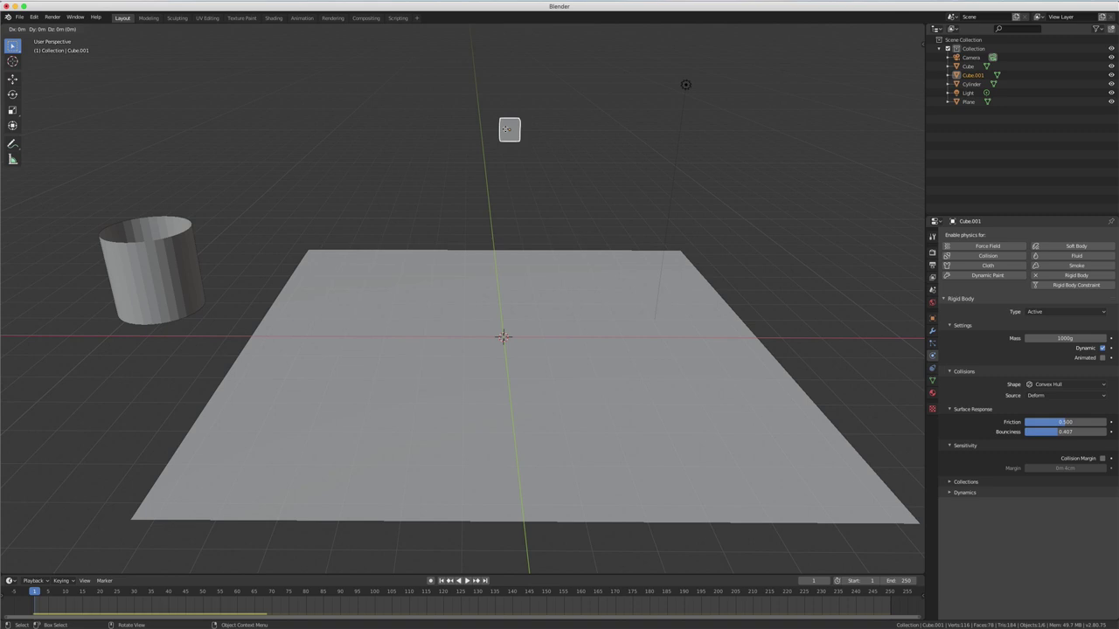
{"action": "key", "text": "x"}
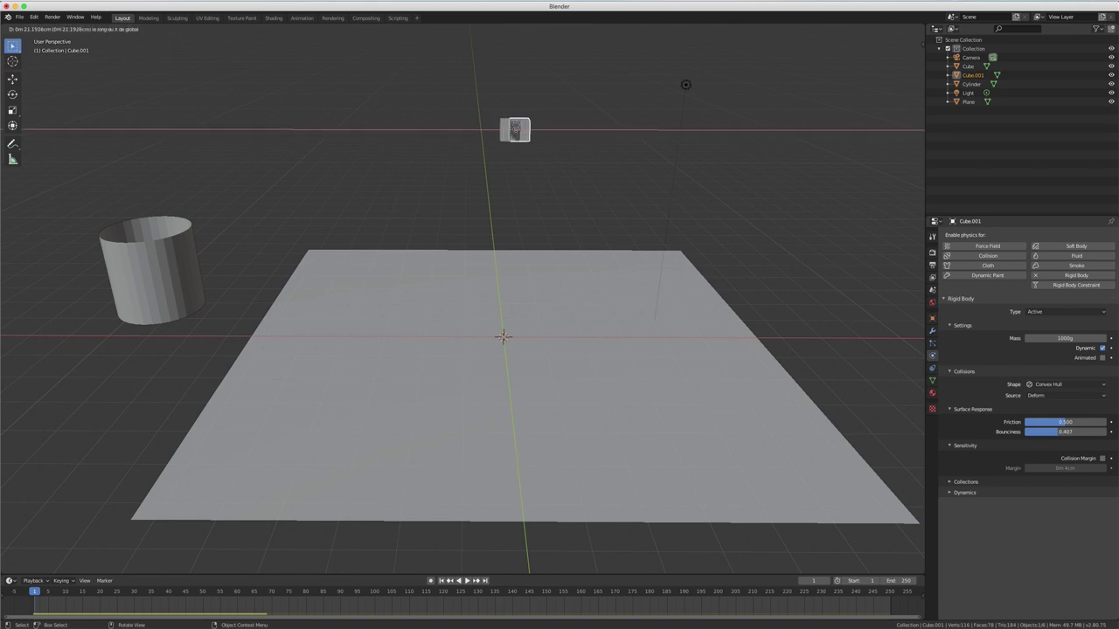
{"action": "left_click", "coordinate": [533, 130]}
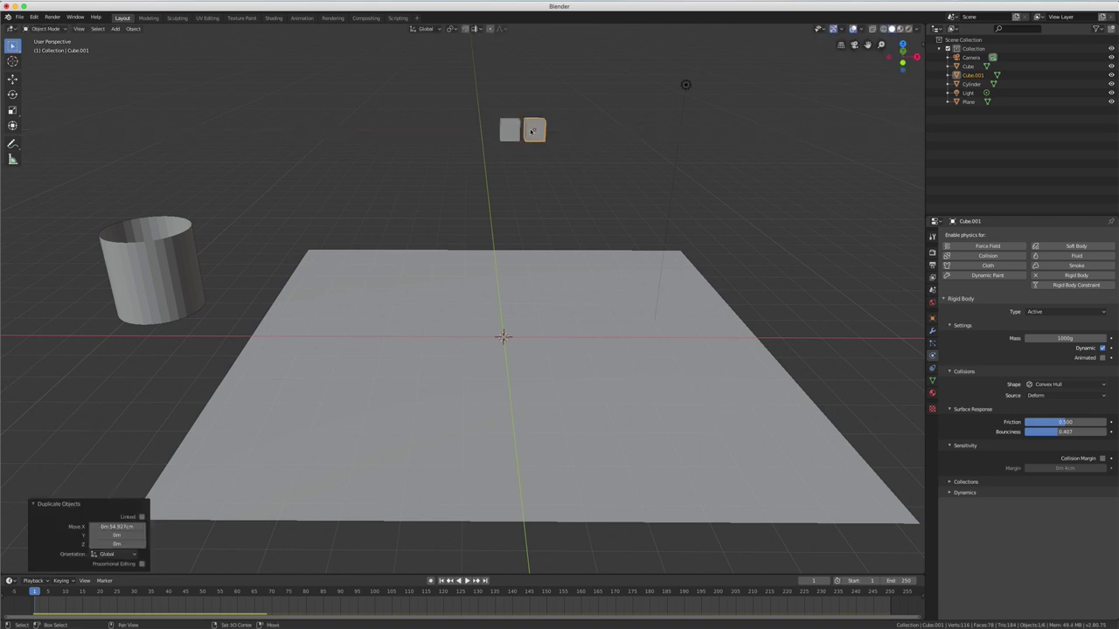
{"action": "key", "text": "shift+r"}
{"action": "key", "text": "shift+r"}
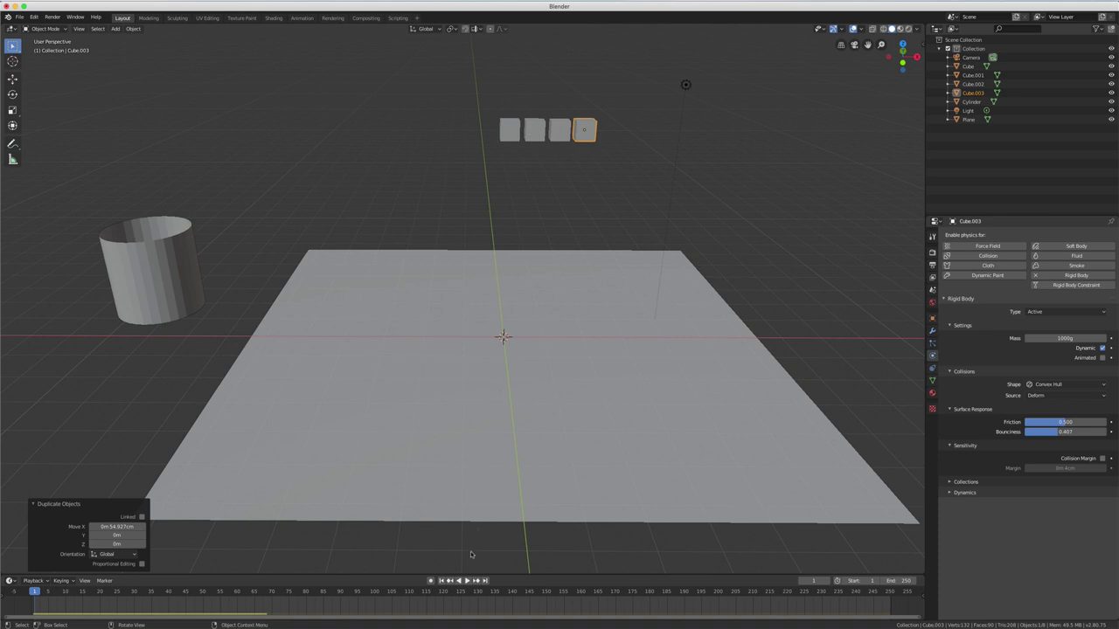
Play the simulation, stop it, and rewind to frame 1.
{"action": "left_click", "coordinate": [467, 580]}
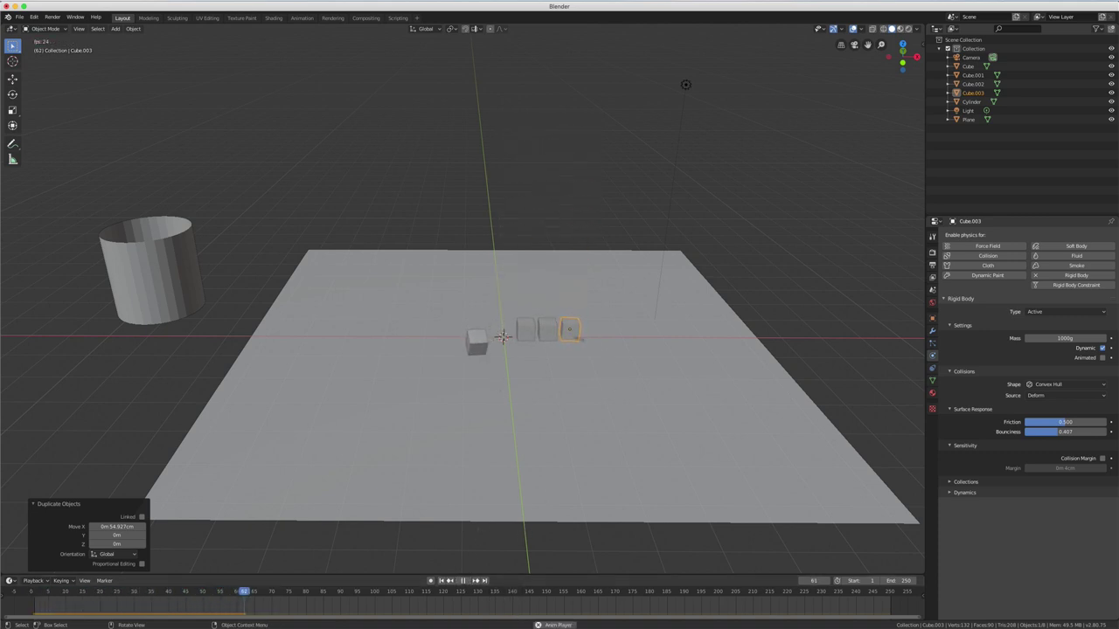
{"action": "left_click", "coordinate": [462, 580]}
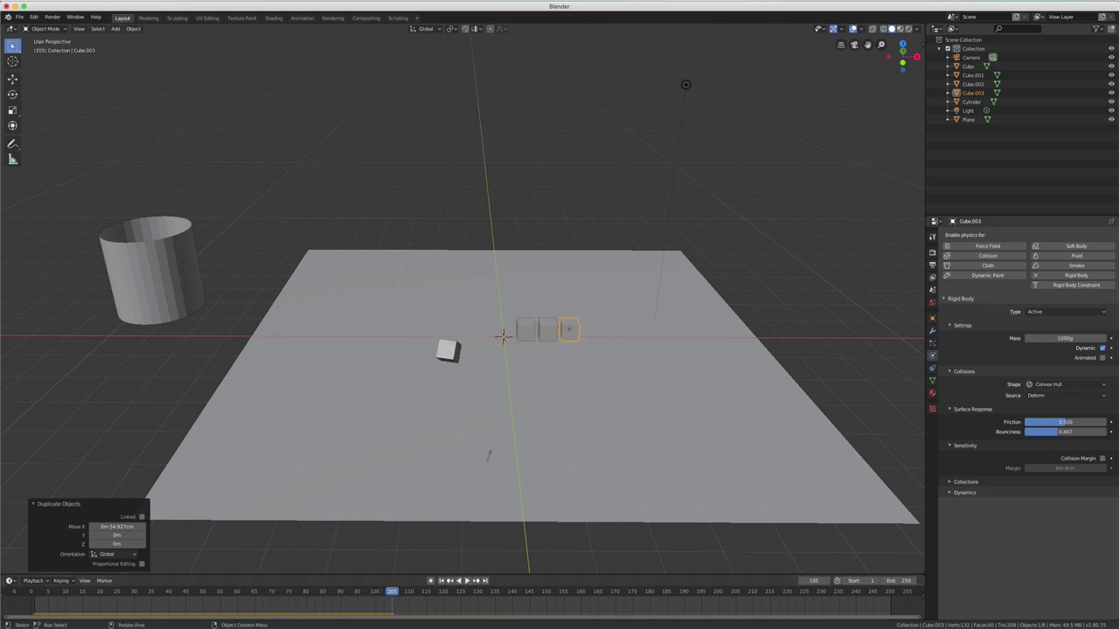
{"action": "key", "text": "shift+Left"}
{"action": "left_click", "coordinate": [535, 129]}
Shrink Cube.001 and scale Cube.002 up to about 2.
{"action": "key", "text": "s"}
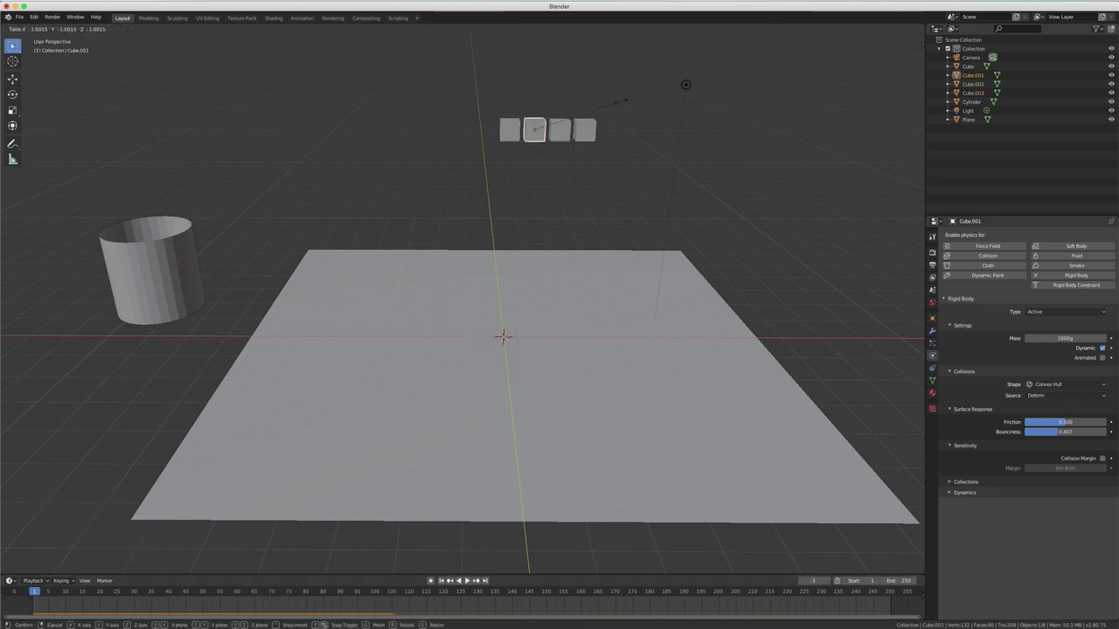
{"action": "left_click", "coordinate": [584, 121]}
{"action": "left_click", "coordinate": [567, 131]}
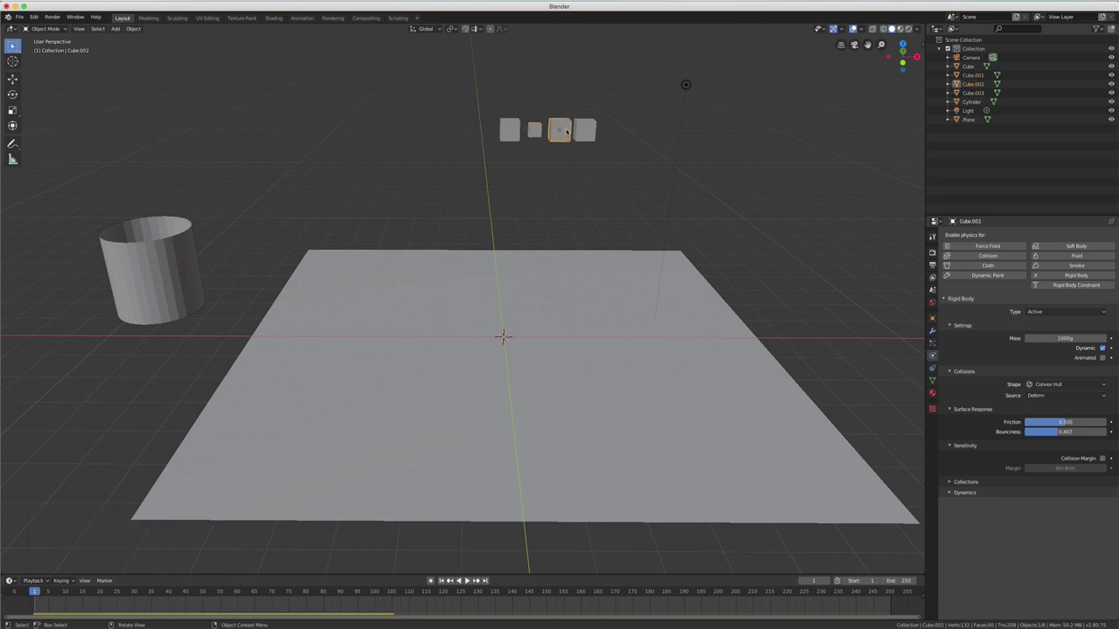
{"action": "key", "text": "s"}
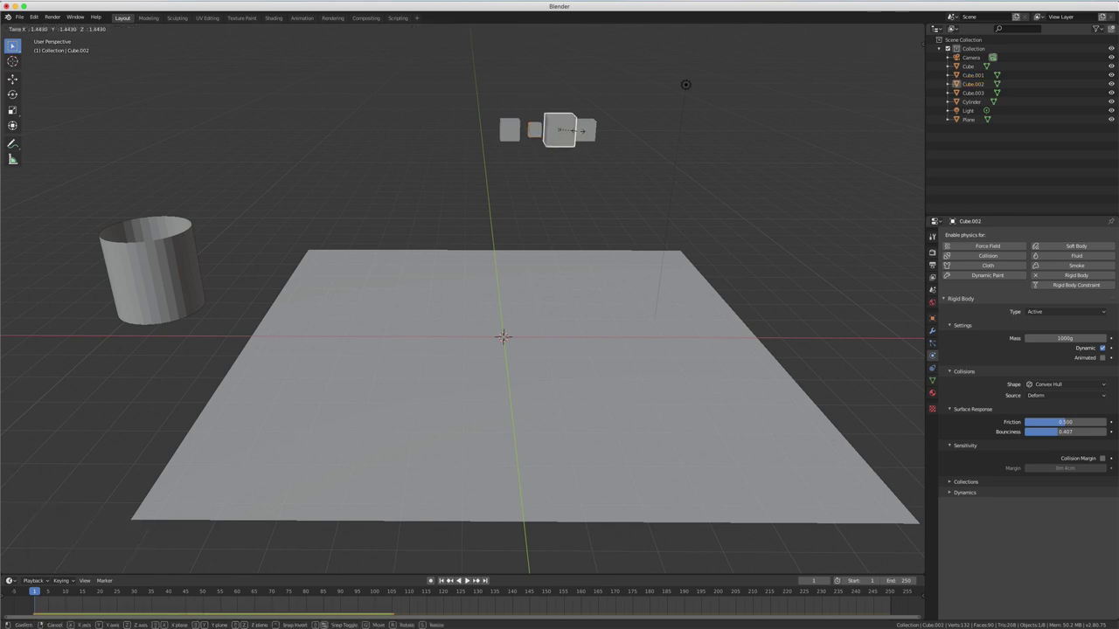
{"action": "left_click", "coordinate": [586, 127]}
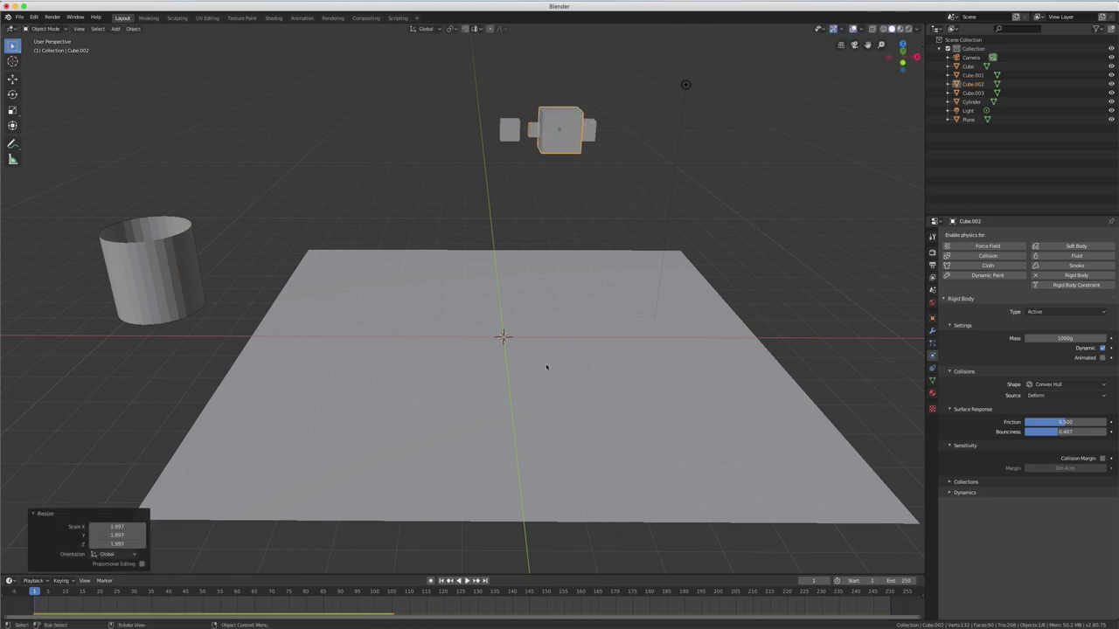
Play and stop the simulation to watch the mixed-size cubes land on the plane.
{"action": "left_click", "coordinate": [466, 580]}
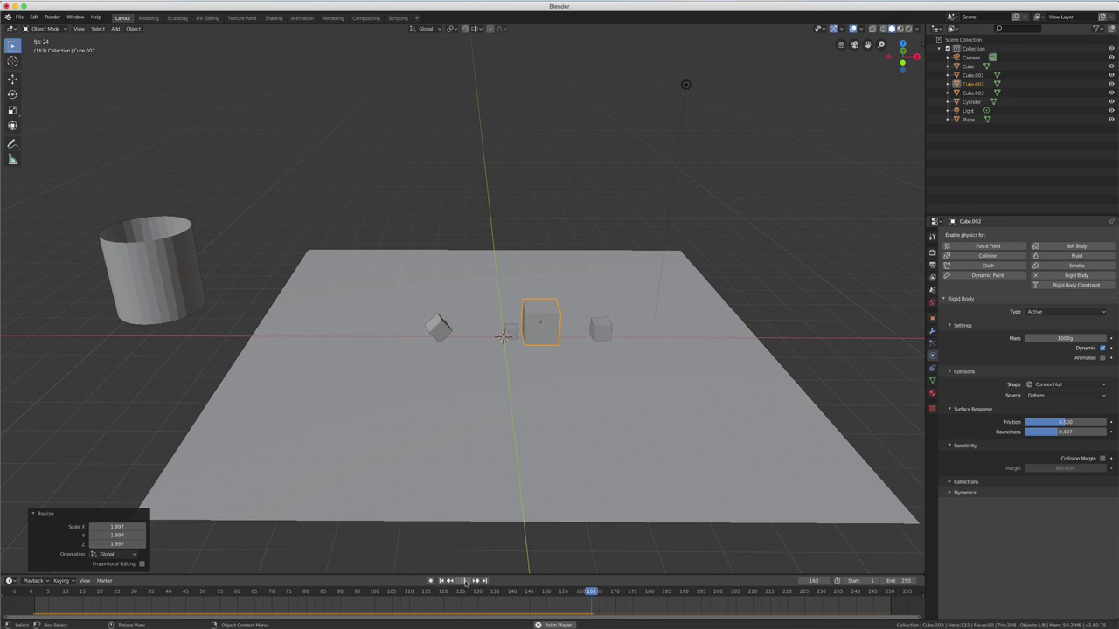
{"action": "left_click", "coordinate": [465, 580]}
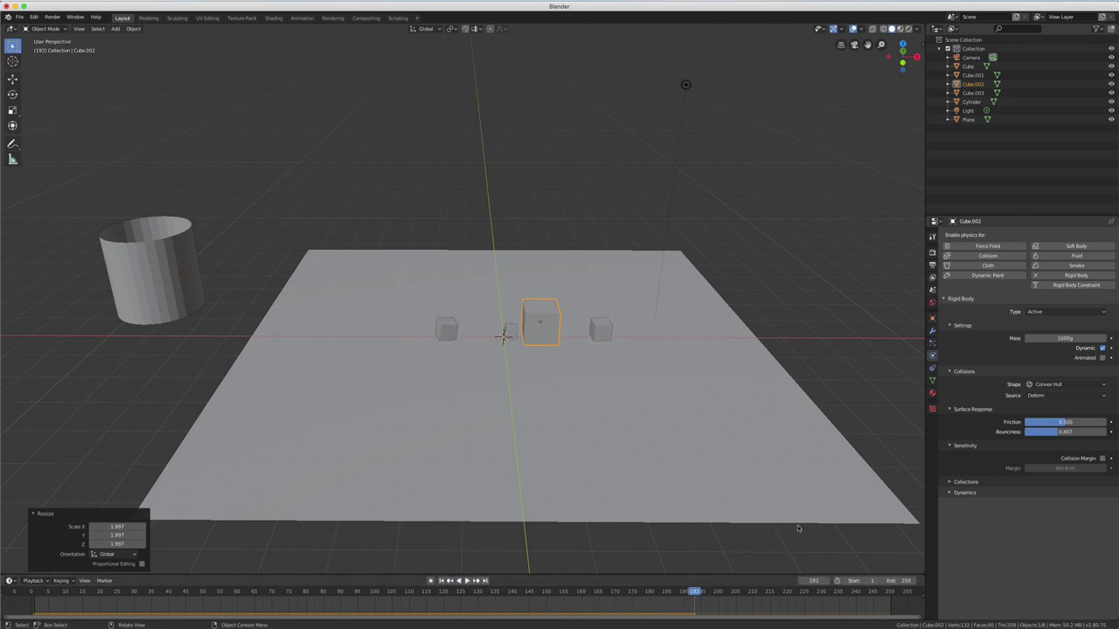
{"action": "left_click", "coordinate": [958, 482]}
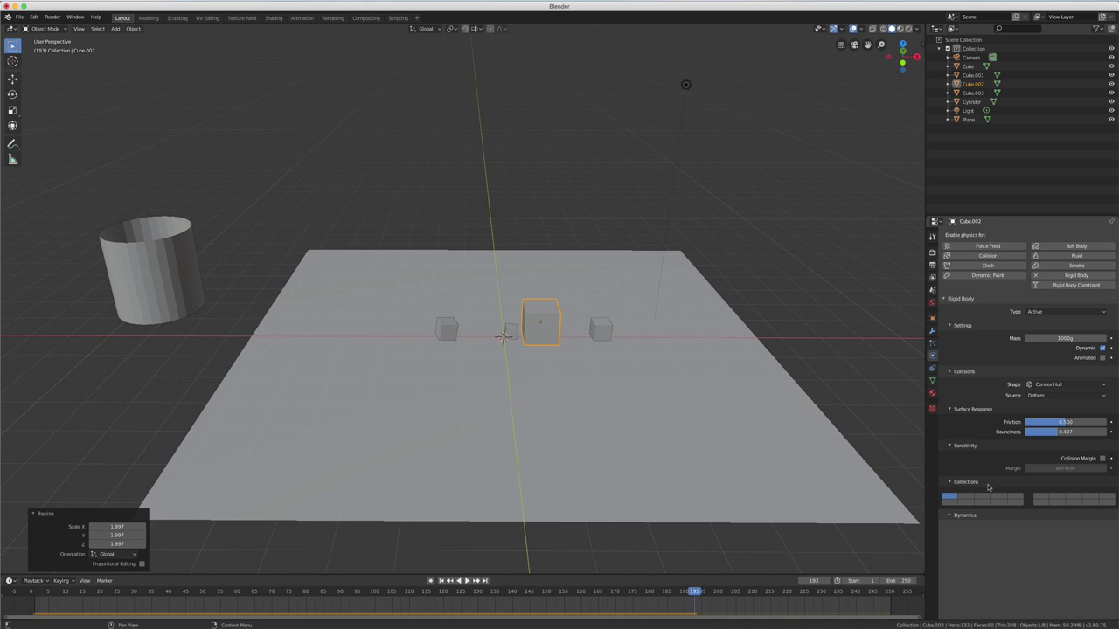
Show the Rigid Body Dynamics damping values (translation 0.040, rotation 0.100) and rewind to frame 1.
{"action": "left_click", "coordinate": [953, 517]}
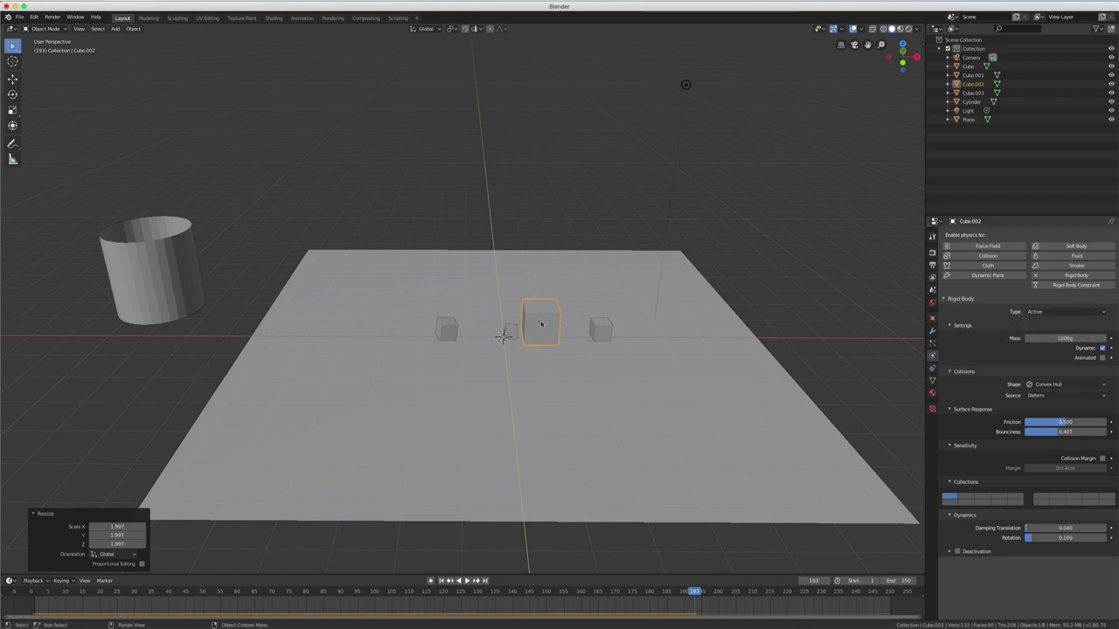
{"action": "left_click", "coordinate": [441, 581]}
Select the small cube and browse the rigid-body collision shapes without changing them.
{"action": "left_click", "coordinate": [509, 130]}
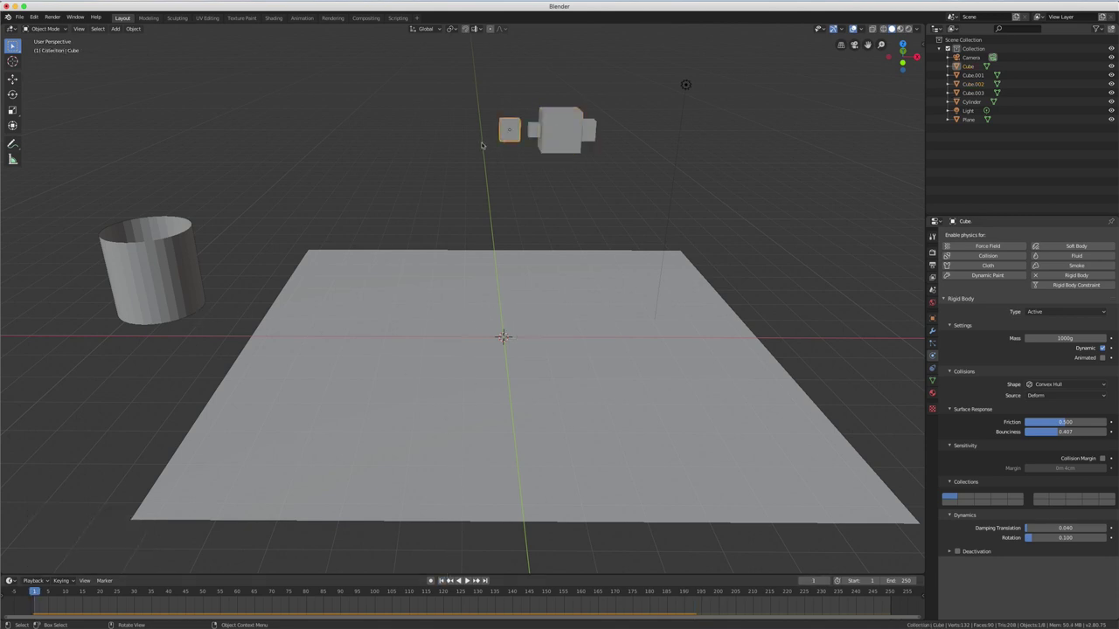
{"action": "left_click", "coordinate": [135, 31]}
{"action": "mouse_move", "coordinate": [148, 236]}
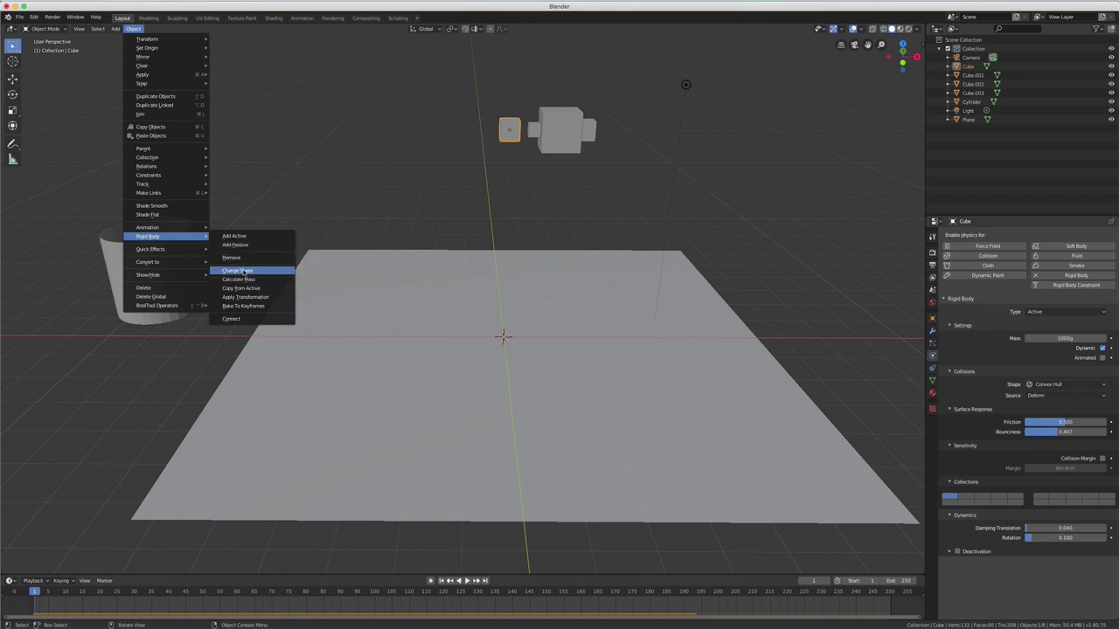
{"action": "left_click", "coordinate": [246, 273]}
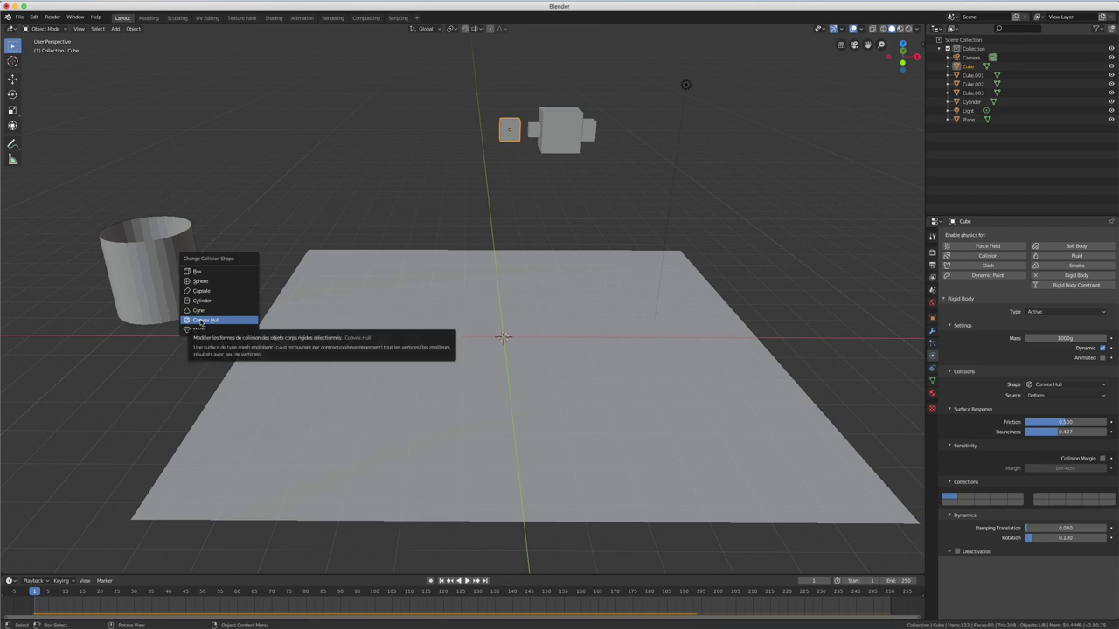
{"action": "left_click", "coordinate": [133, 29]}
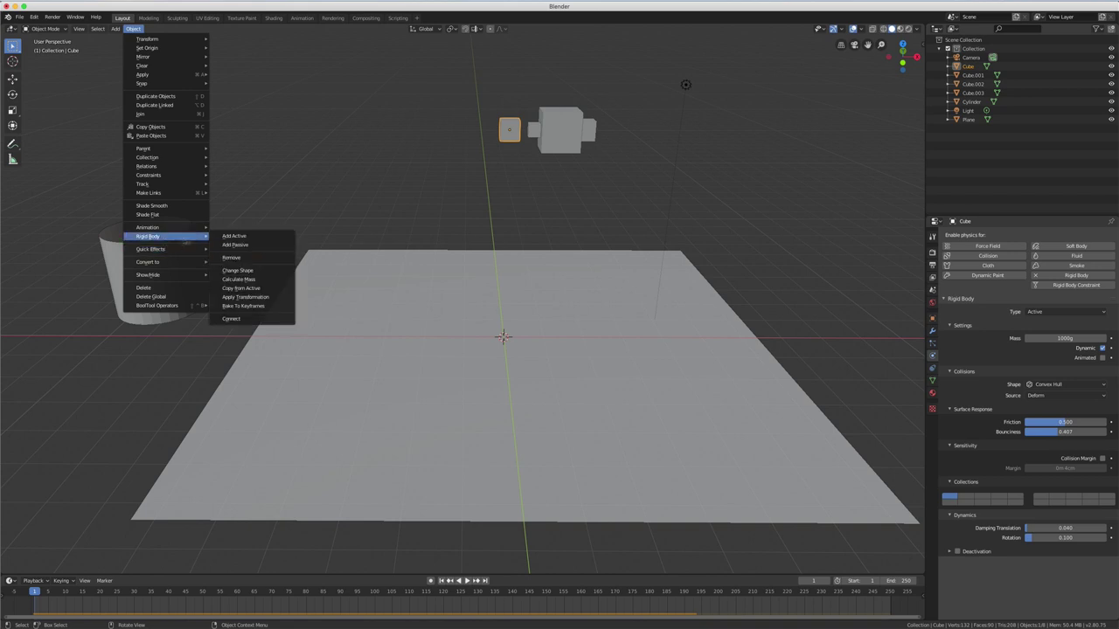
Calculate the small cube's mass as Gold, then recalculate it from Bronze (density 8860).
{"action": "left_click", "coordinate": [247, 280]}
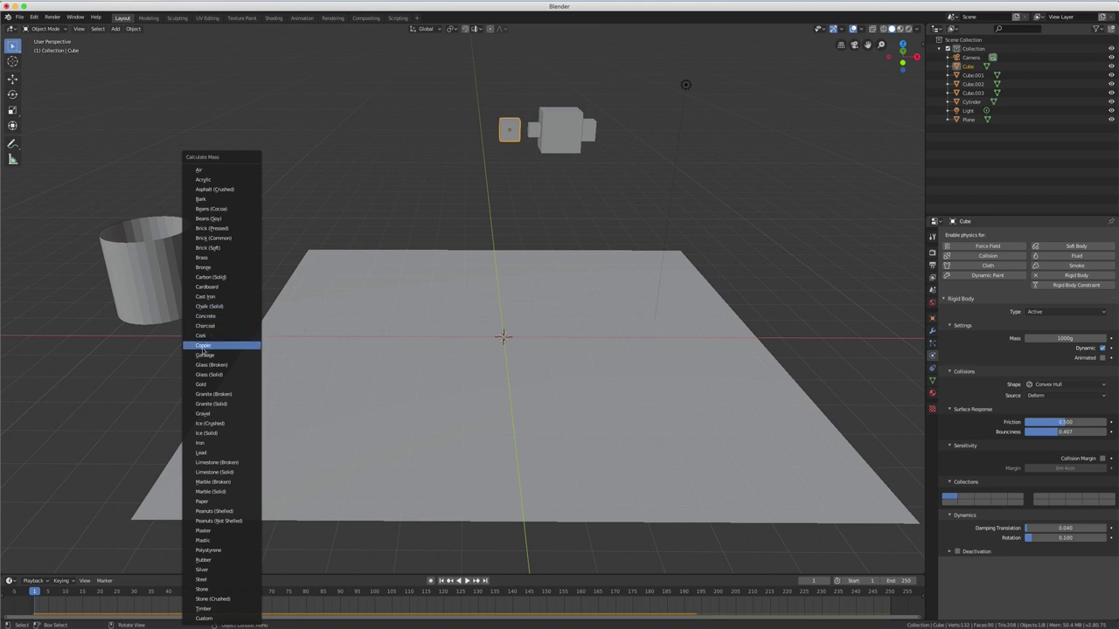
{"action": "left_click", "coordinate": [242, 384]}
{"action": "left_click", "coordinate": [241, 281]}
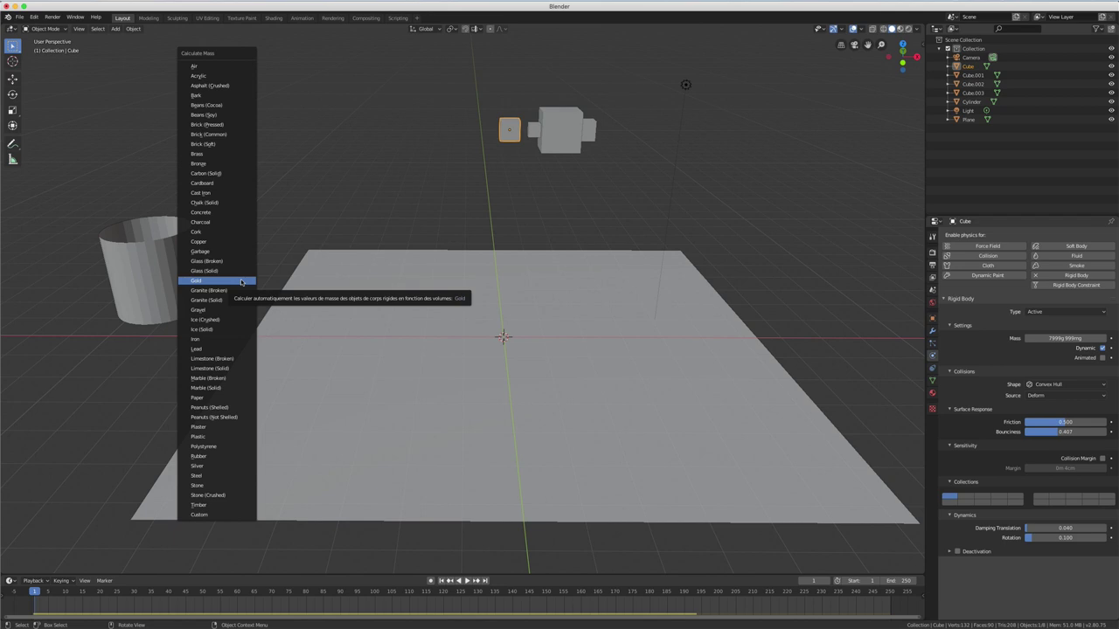
{"action": "left_click", "coordinate": [199, 164]}
{"action": "left_click", "coordinate": [133, 29]}
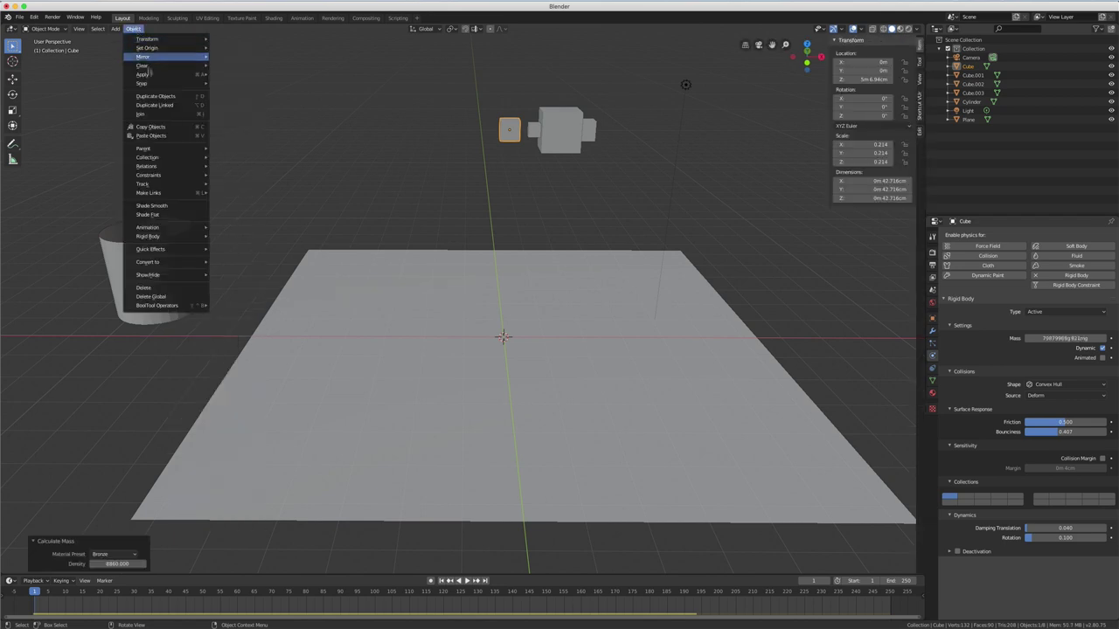
{"action": "mouse_move", "coordinate": [149, 236]}
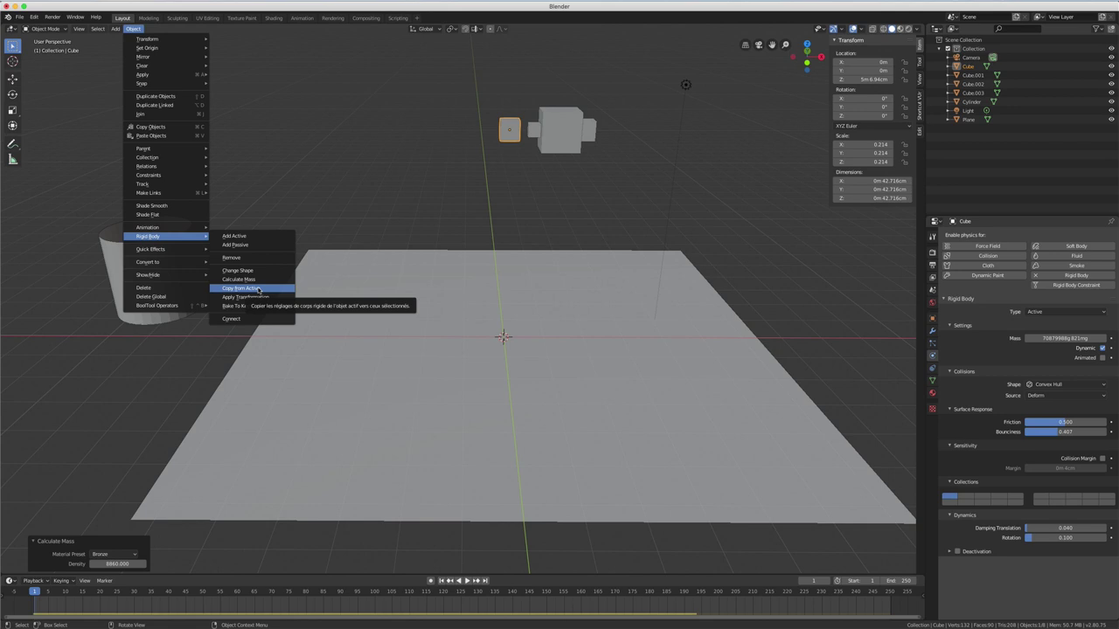
{"action": "left_click", "coordinate": [259, 289]}
Add a UV sphere and raise it high above the plane along Z.
{"action": "key", "text": "shift+a"}
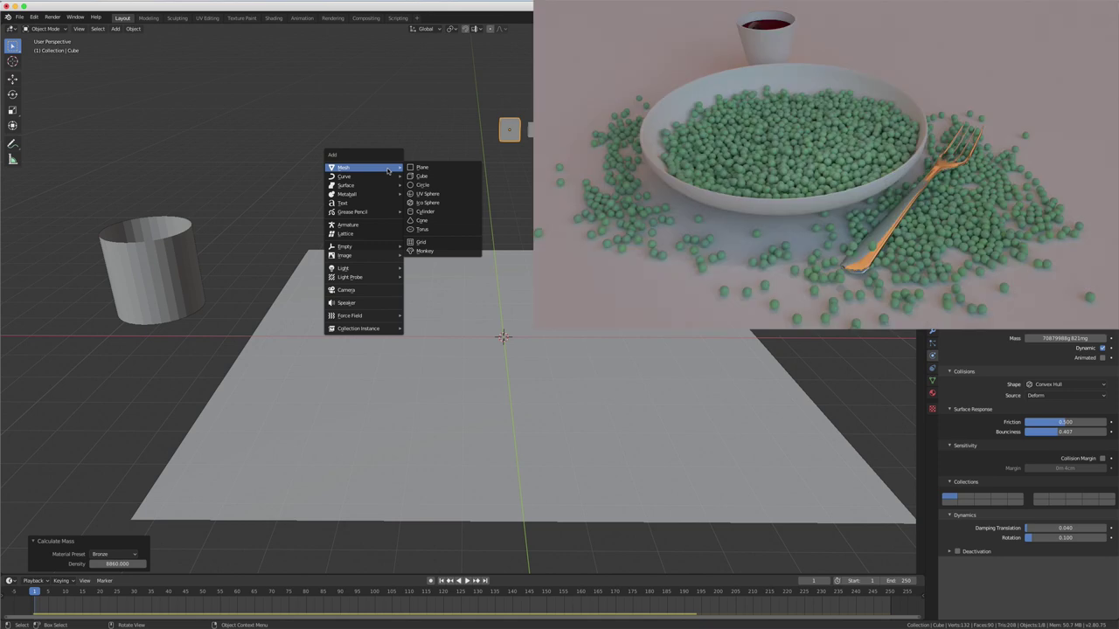
{"action": "left_click", "coordinate": [424, 193]}
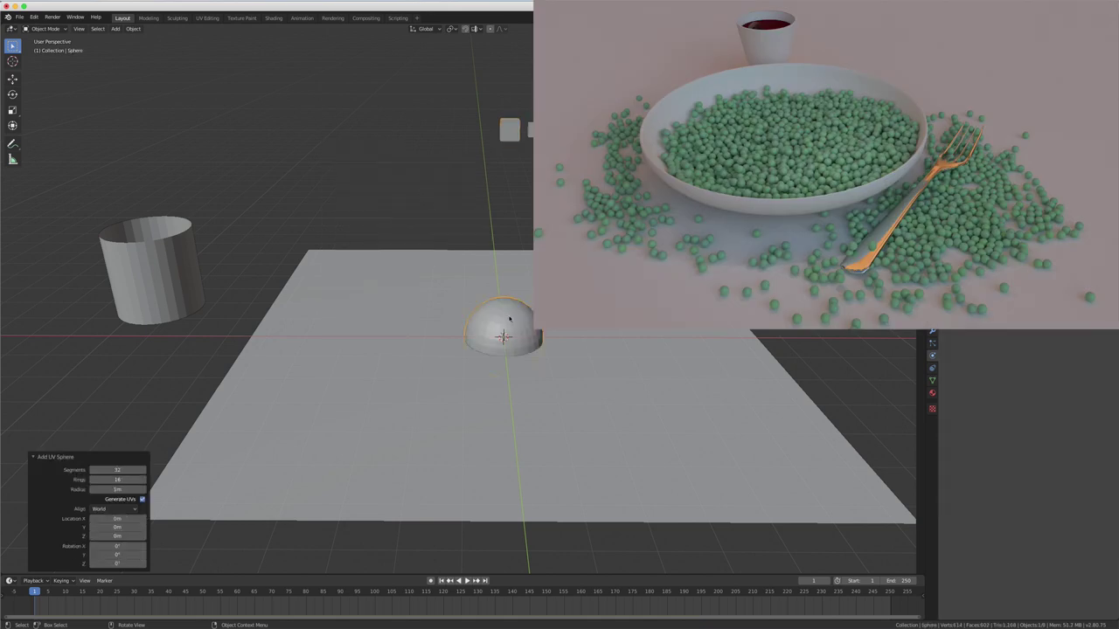
{"action": "key", "text": "g"}
{"action": "key", "text": "z"}
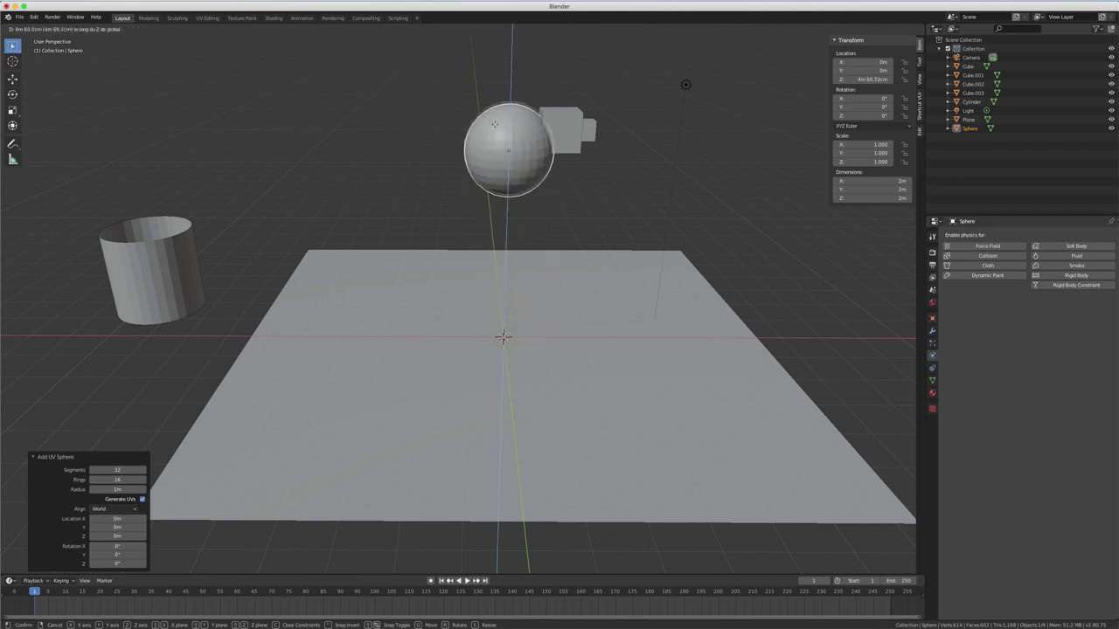
{"action": "left_click", "coordinate": [490, 92]}
Move the sphere left to X -4.81 m and scale it to 0.159.
{"action": "key", "text": "g"}
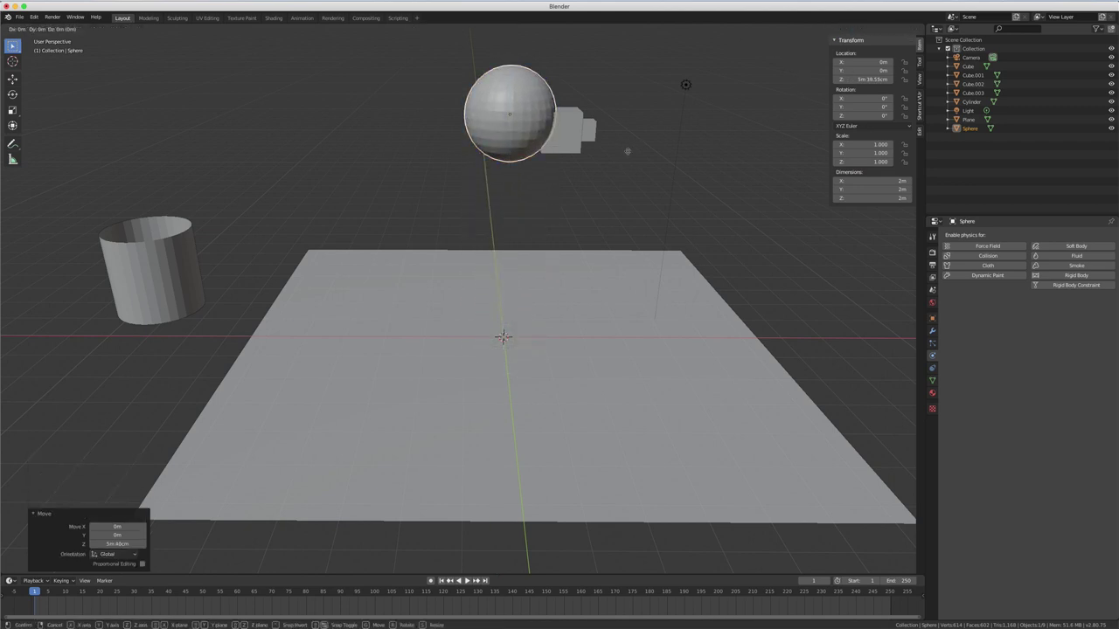
{"action": "key", "text": "x"}
{"action": "left_click", "coordinate": [408, 158]}
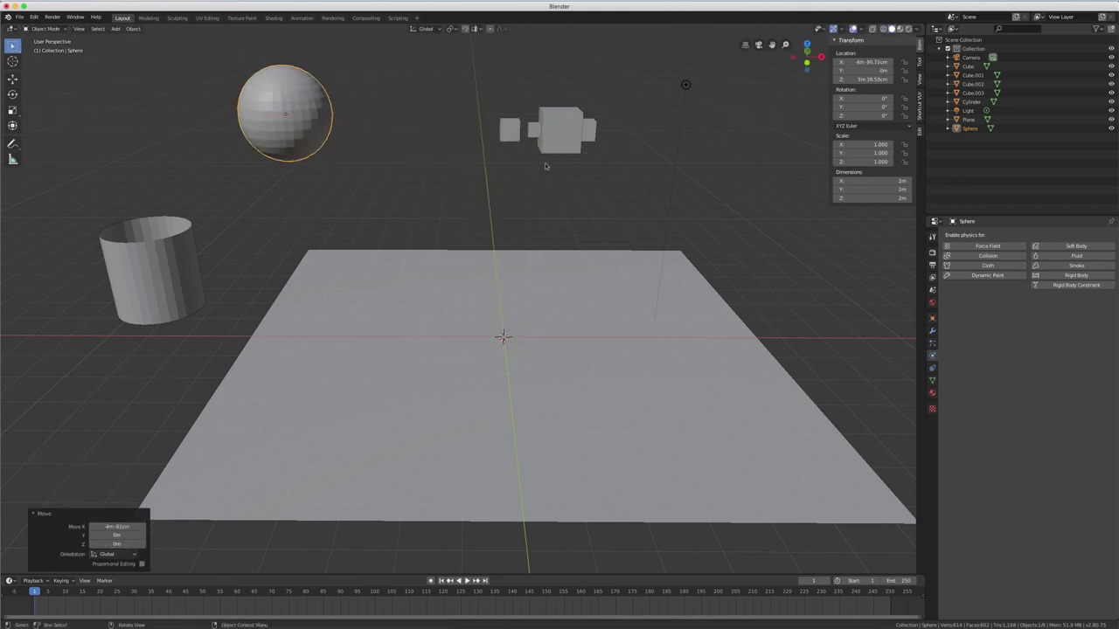
{"action": "key", "text": "s"}
{"action": "left_click", "coordinate": [323, 136]}
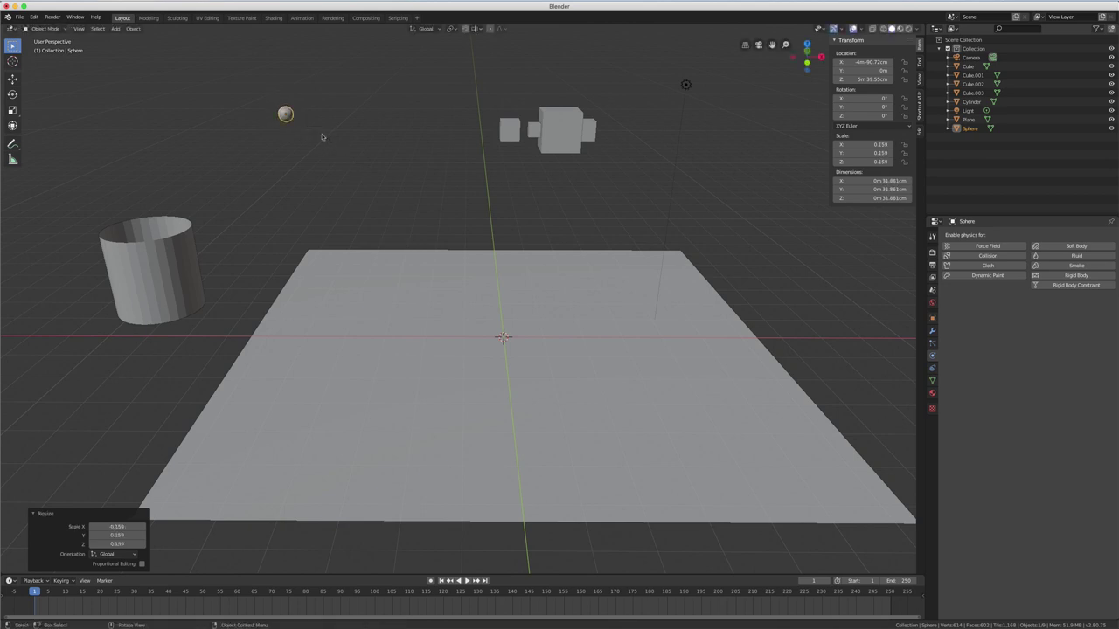
{"action": "left_click", "coordinate": [506, 130]}
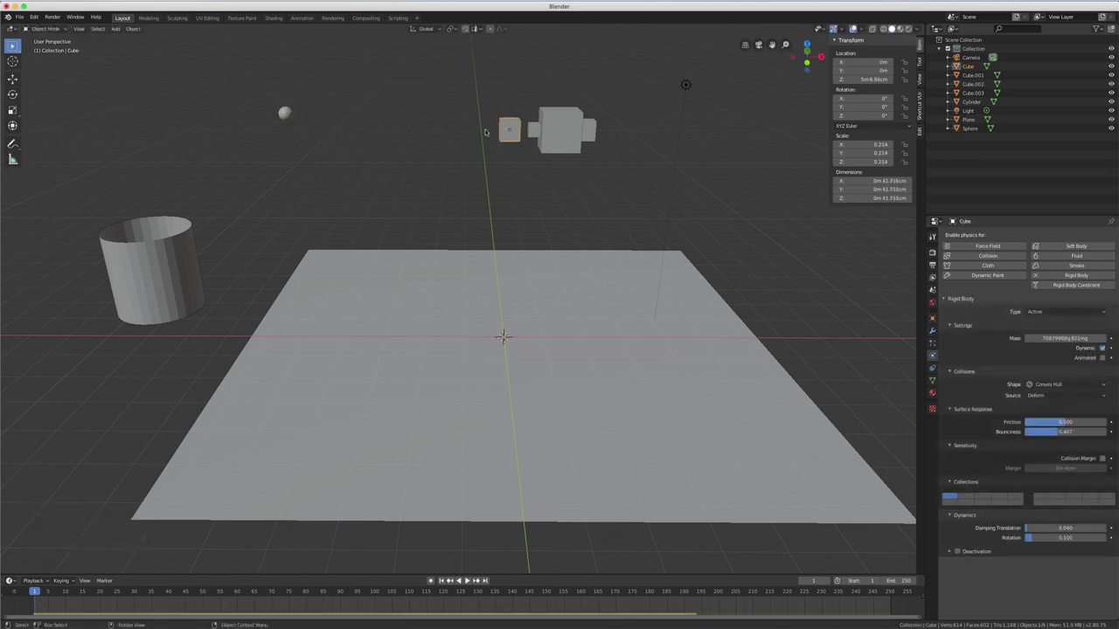
Copy the small cube's rigid-body settings onto the sphere.
{"action": "left_click", "coordinate": [286, 115]}
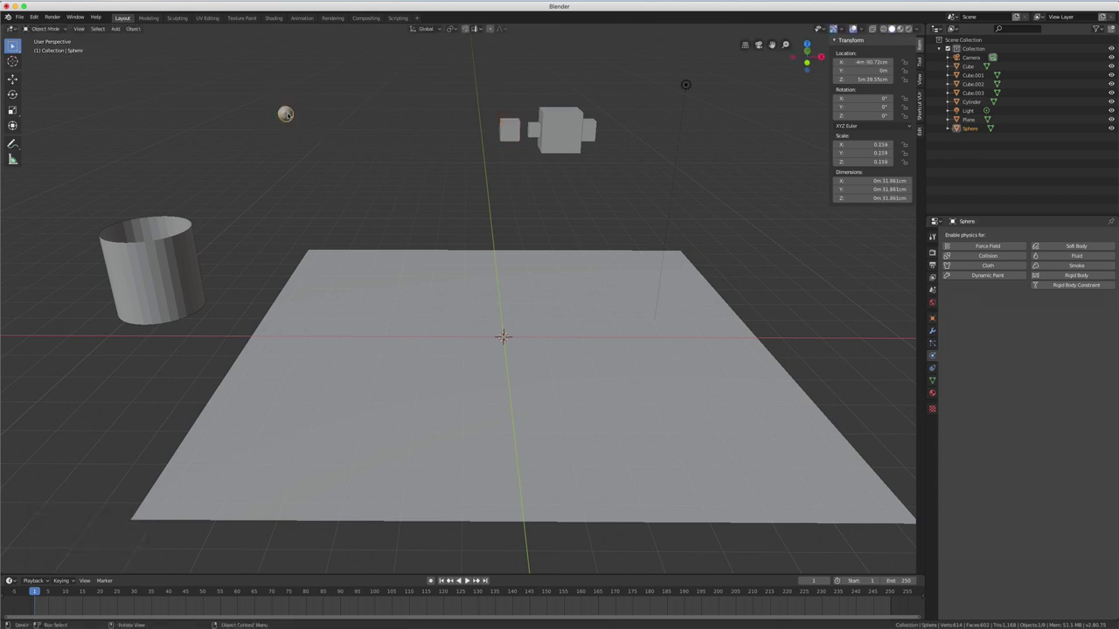
{"action": "left_click", "coordinate": [509, 129], "text": "shift"}
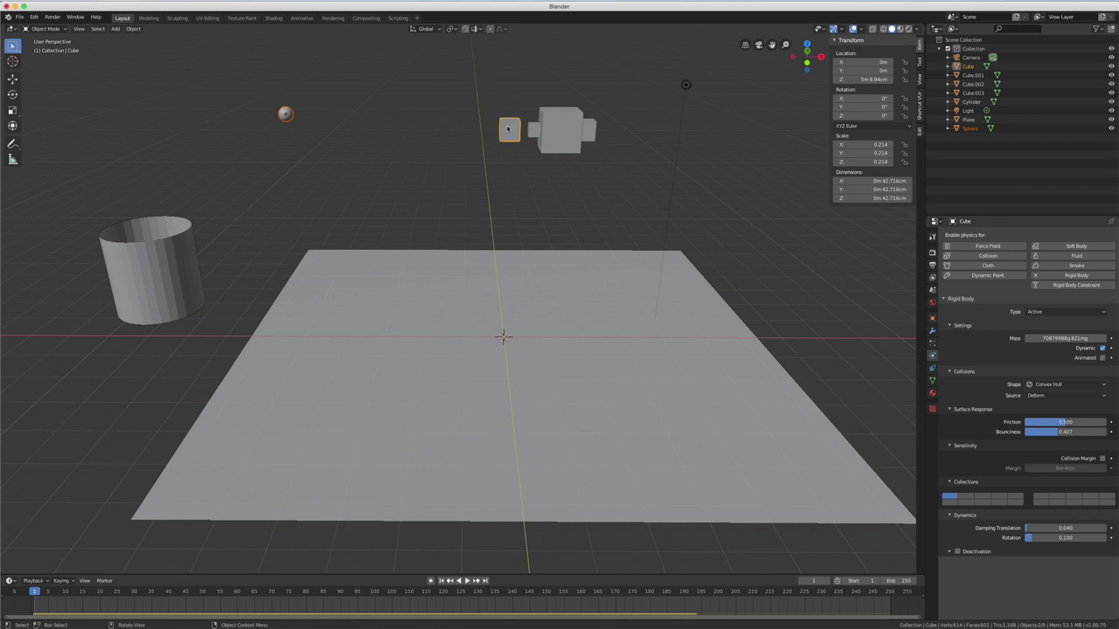
{"action": "left_click", "coordinate": [133, 29]}
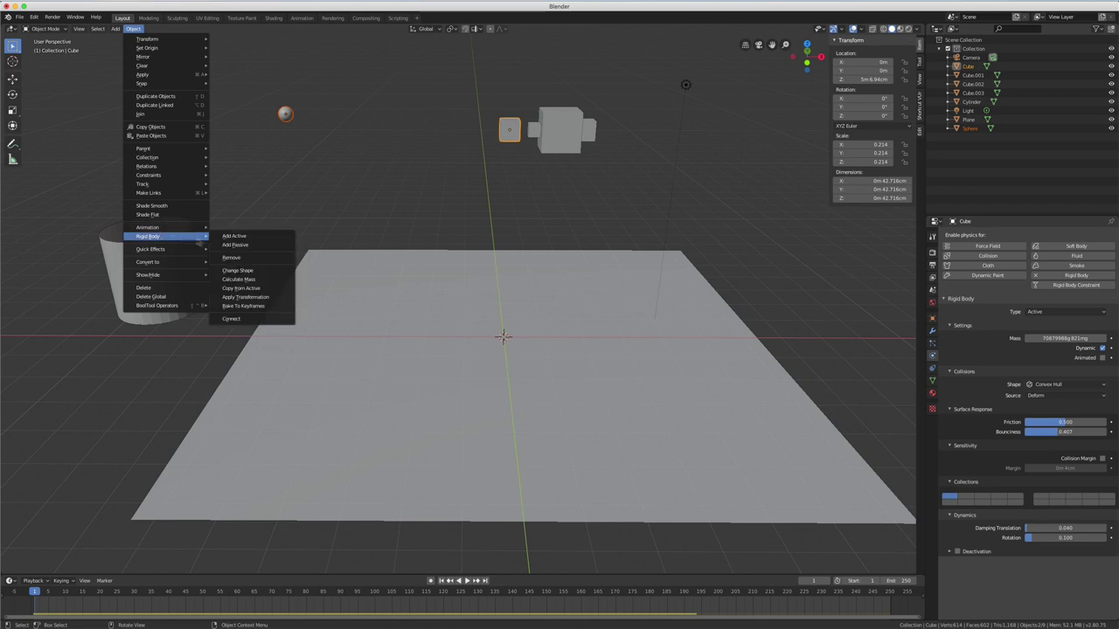
{"action": "left_click", "coordinate": [246, 291]}
Remove the rigid body from the sphere.
{"action": "left_click", "coordinate": [508, 128]}
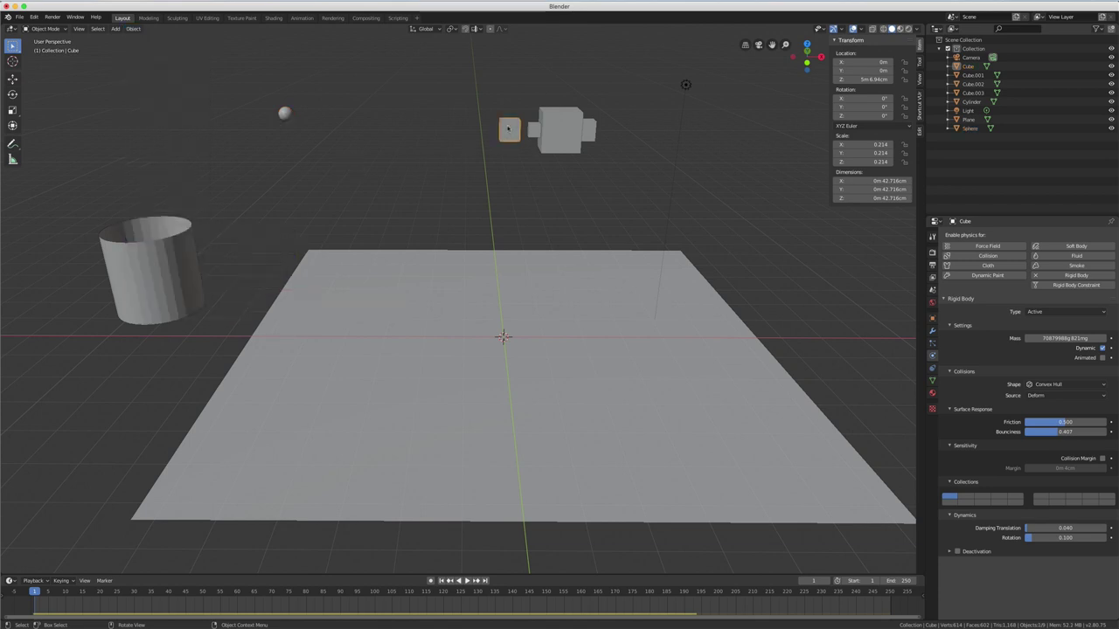
{"action": "left_click", "coordinate": [286, 115], "text": "shift"}
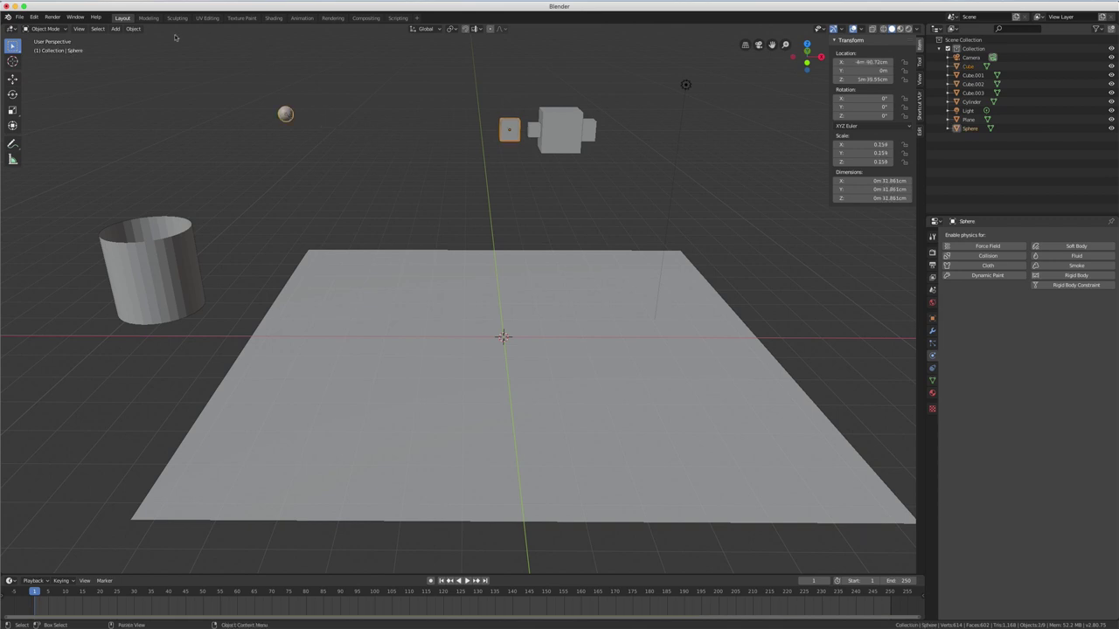
{"action": "left_click", "coordinate": [135, 28]}
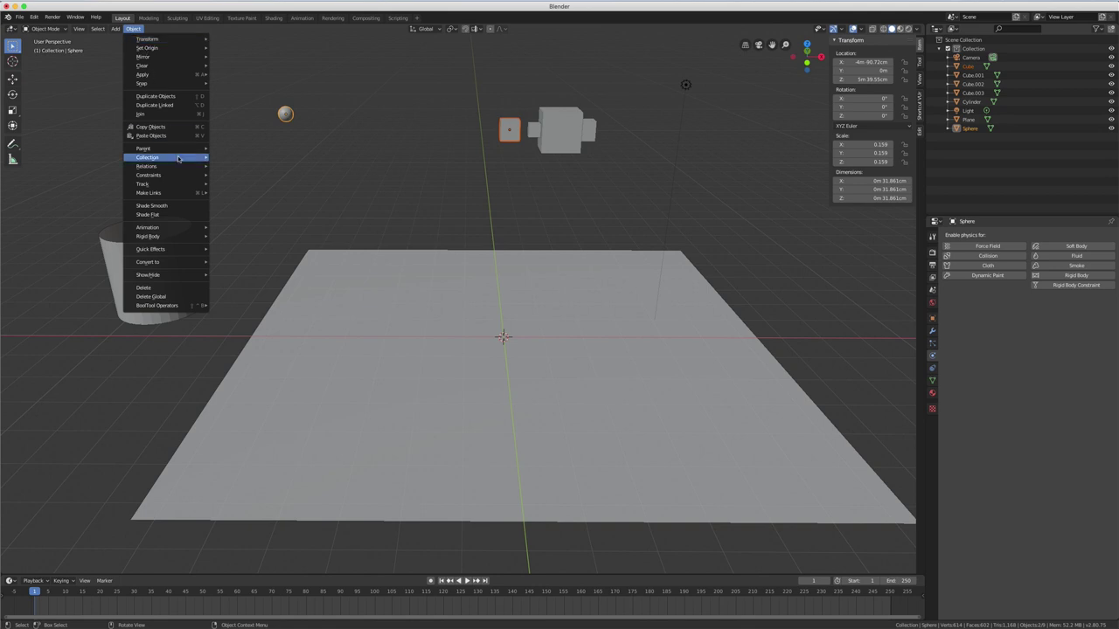
{"action": "mouse_move", "coordinate": [166, 236]}
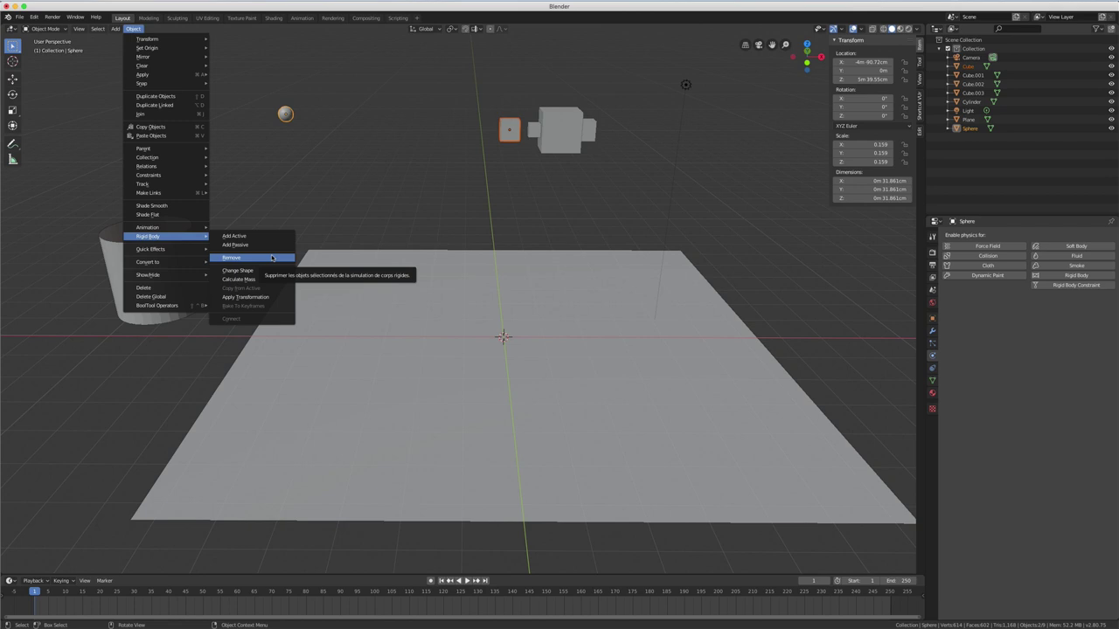
{"action": "left_click", "coordinate": [271, 258]}
Copy the cube's rigid-body settings, including the Convex Hull shape, to the sphere again.
{"action": "left_click", "coordinate": [286, 115]}
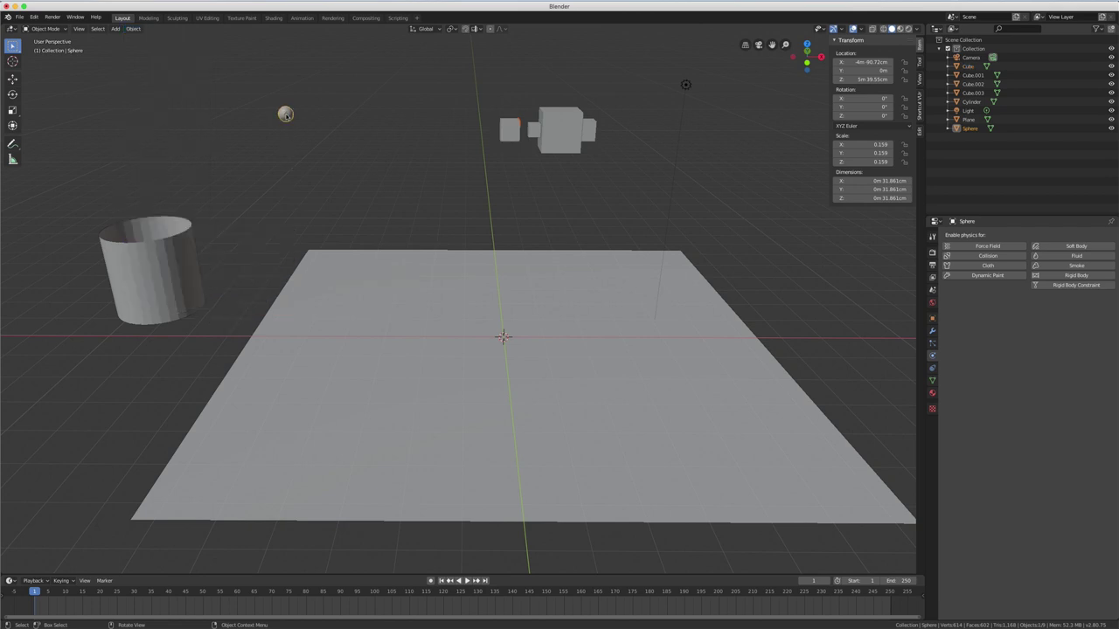
{"action": "left_click", "coordinate": [510, 129], "text": "shift"}
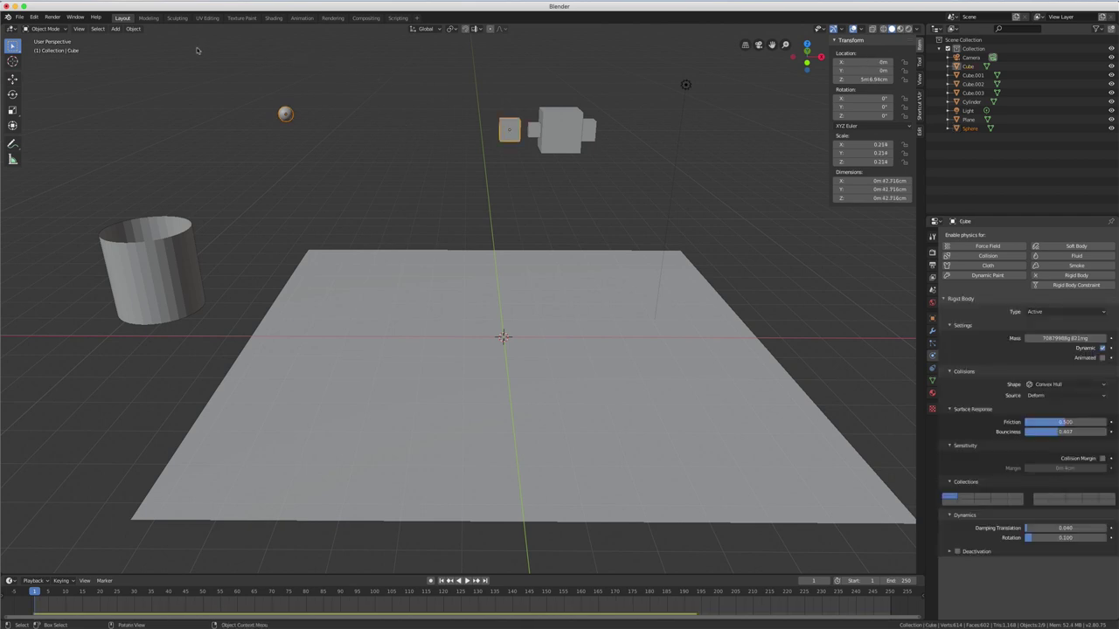
{"action": "left_click", "coordinate": [135, 29]}
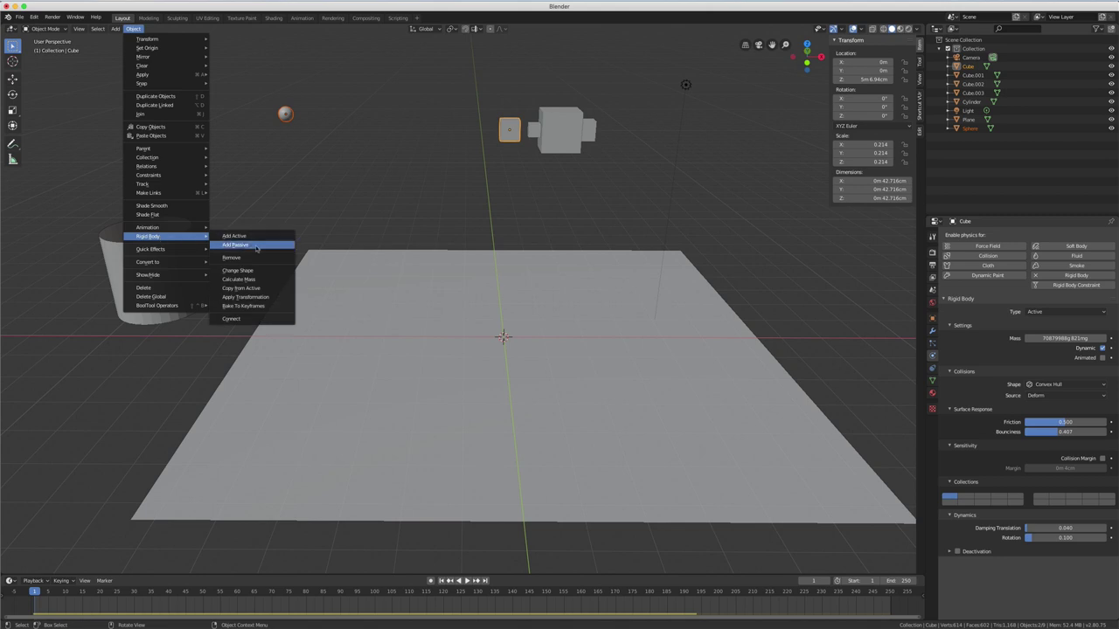
{"action": "left_click", "coordinate": [252, 289]}
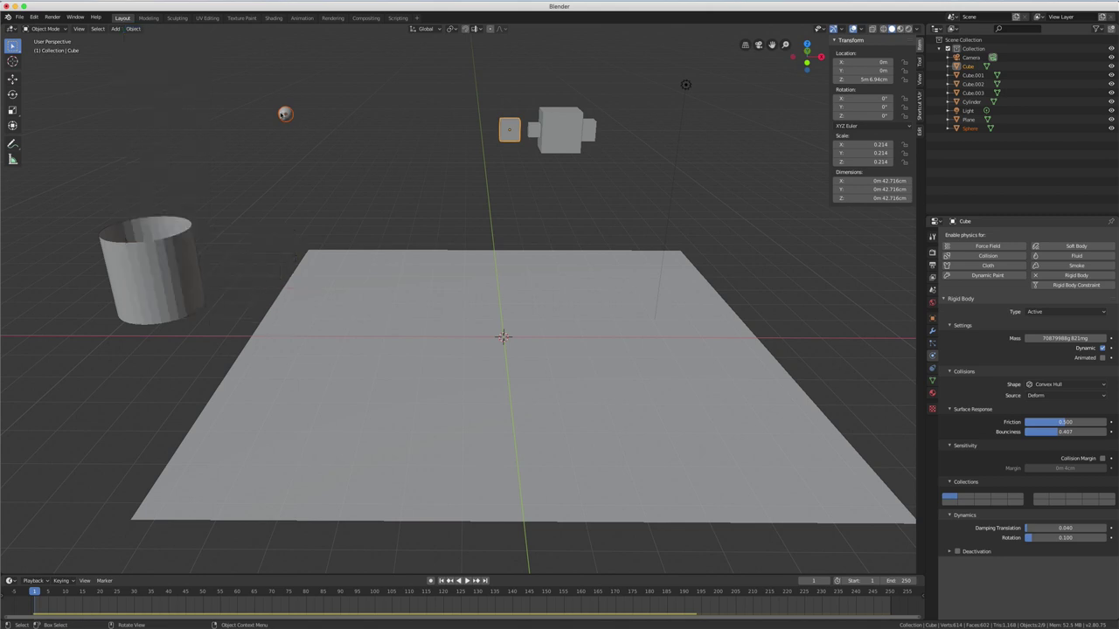
{"action": "left_click", "coordinate": [286, 114]}
Duplicate the sphere along X repeatedly to build a row of eleven spheres.
{"action": "key", "text": "shift+d"}
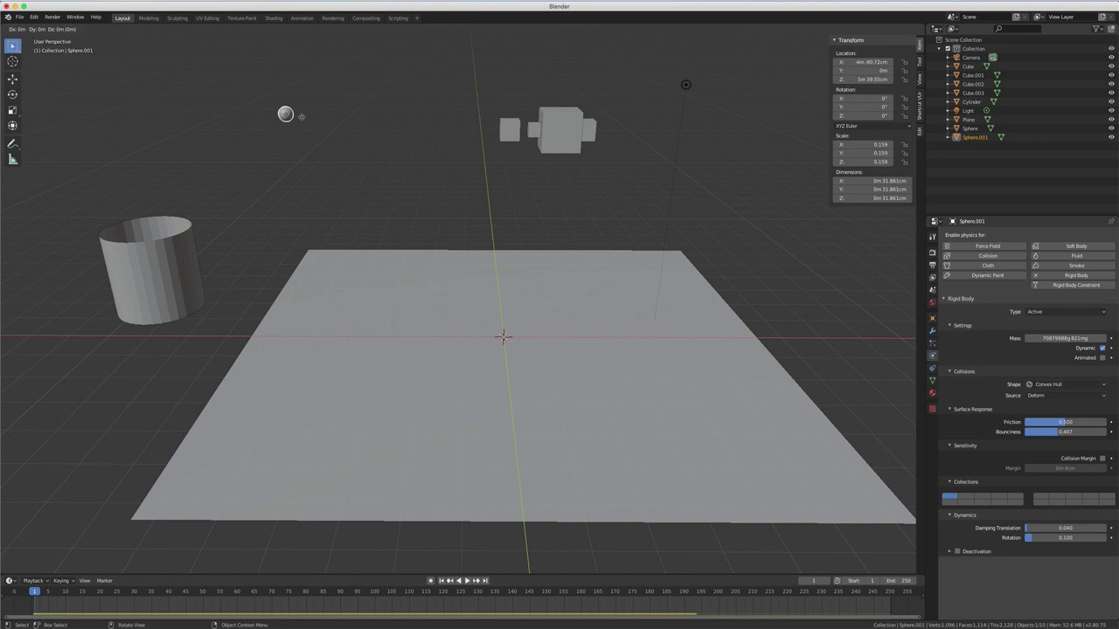
{"action": "left_click", "coordinate": [318, 121]}
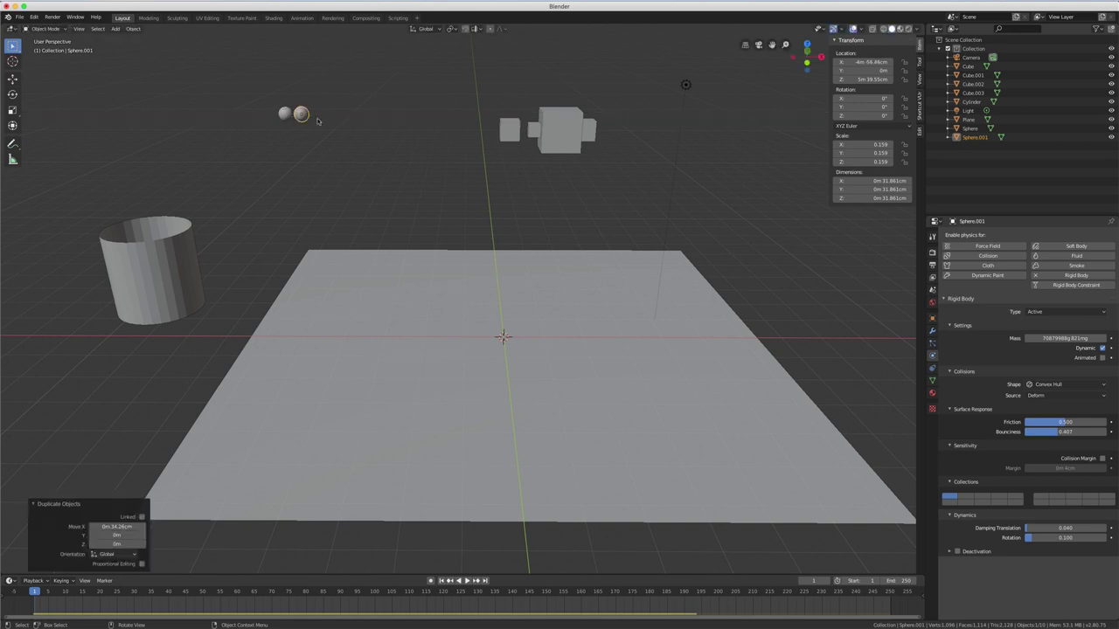
{"action": "key", "text": "shift+r"}
{"action": "key", "text": "shift+r"}
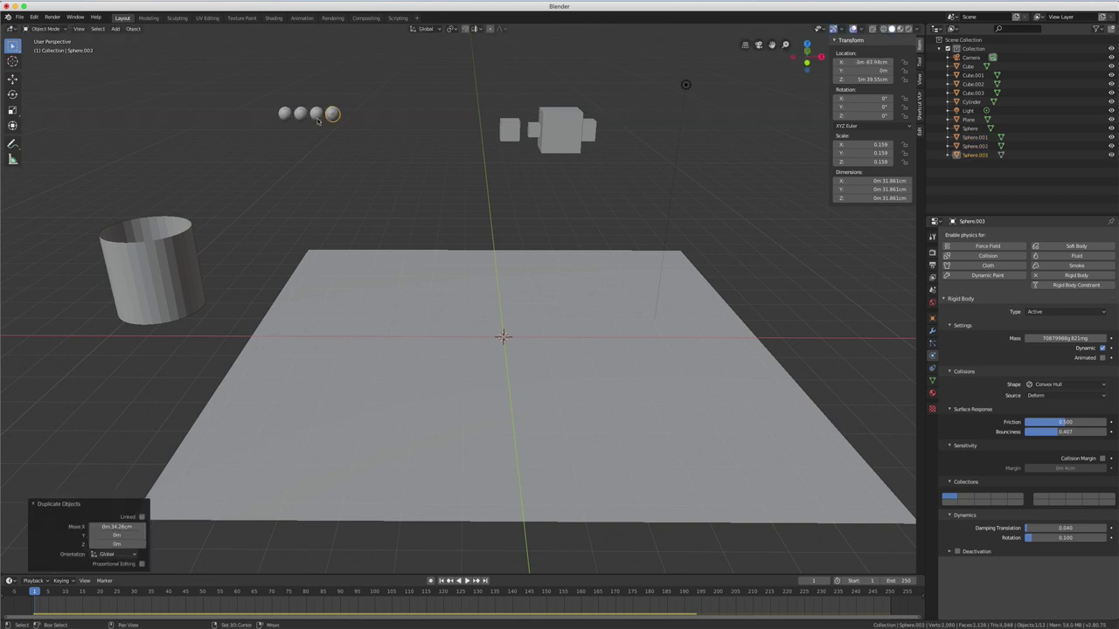
{"action": "key", "text": "shift+r"}
{"action": "key", "text": "shift+r"}
{"action": "key", "text": "shift+r"}
{"action": "key", "text": "shift+r"}
{"action": "key", "text": "shift+r"}
{"action": "key", "text": "shift+r"}
{"action": "key", "text": "shift+r"}
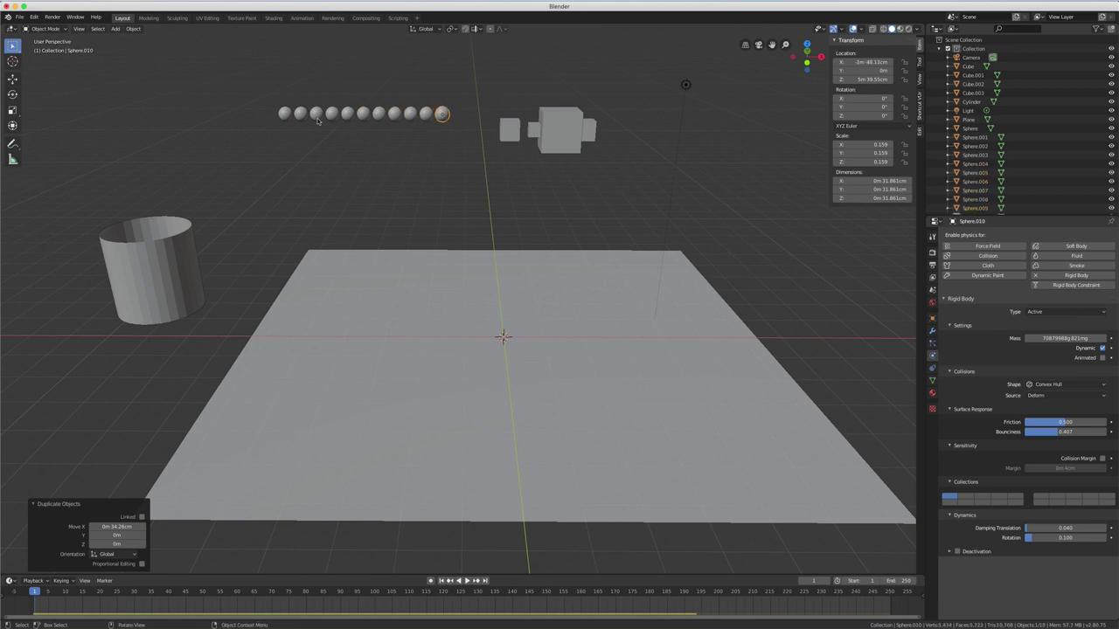
Shift-select all eleven spheres in the row.
{"action": "left_click", "coordinate": [426, 113], "text": "shift"}
{"action": "left_click", "coordinate": [409, 113], "text": "shift"}
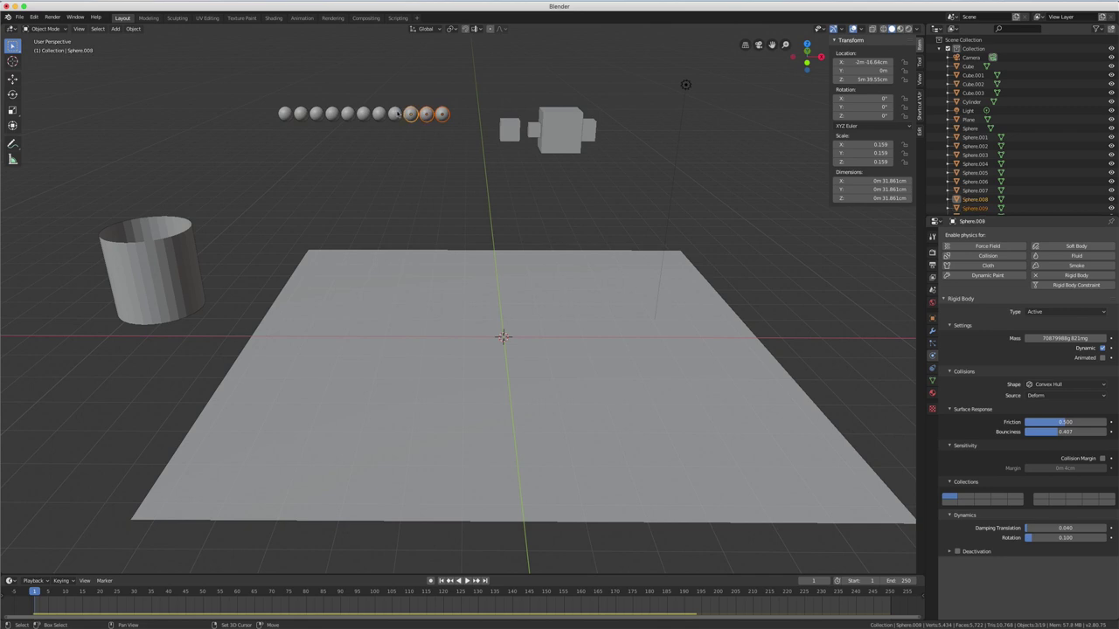
{"action": "left_click", "coordinate": [394, 113], "text": "shift"}
{"action": "left_click", "coordinate": [379, 113], "text": "shift"}
{"action": "left_click", "coordinate": [363, 114], "text": "shift"}
{"action": "left_click", "coordinate": [347, 114], "text": "shift"}
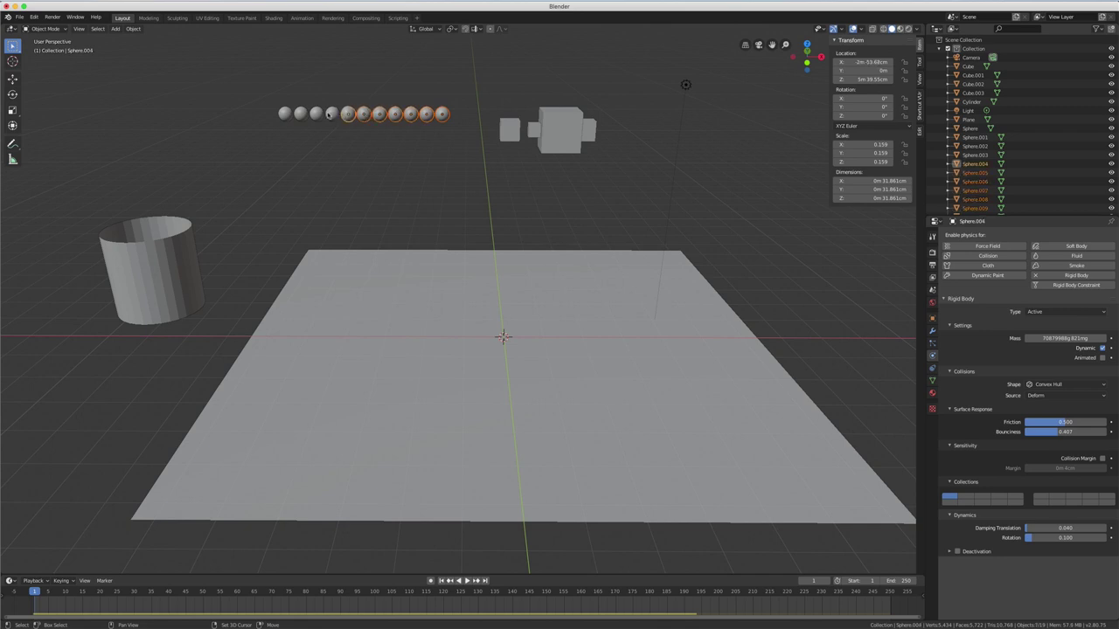
{"action": "left_click", "coordinate": [331, 113], "text": "shift"}
{"action": "left_click", "coordinate": [315, 114], "text": "shift"}
{"action": "left_click", "coordinate": [300, 114], "text": "shift"}
{"action": "left_click", "coordinate": [285, 114], "text": "shift"}
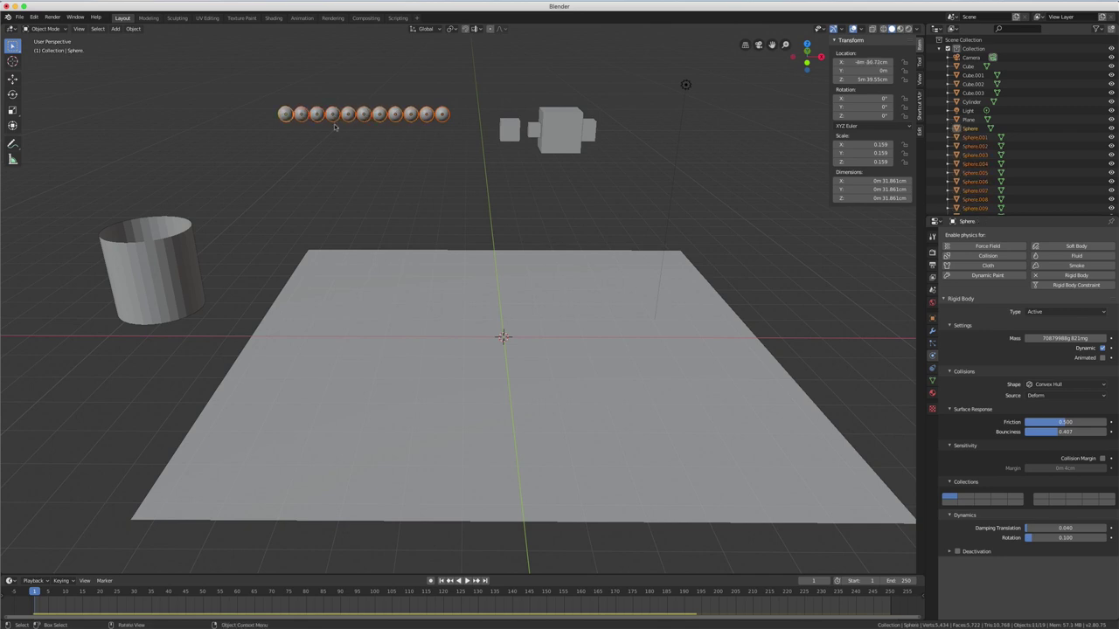
Duplicate the row along Y and repeat it to make five rows of spheres.
{"action": "key", "text": "shift+d"}
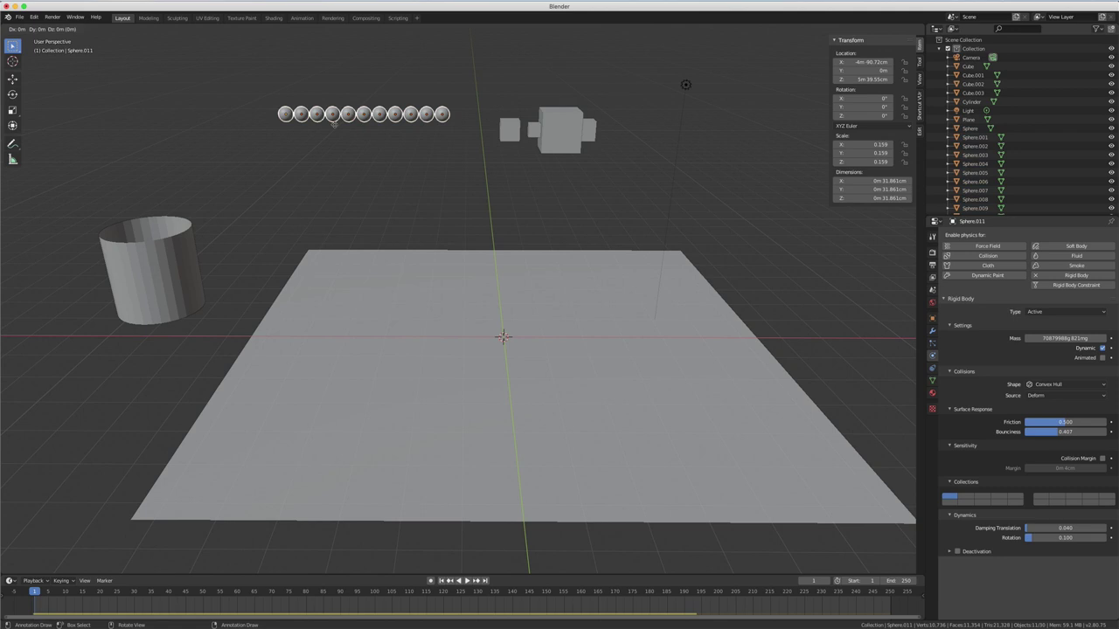
{"action": "key", "text": "y"}
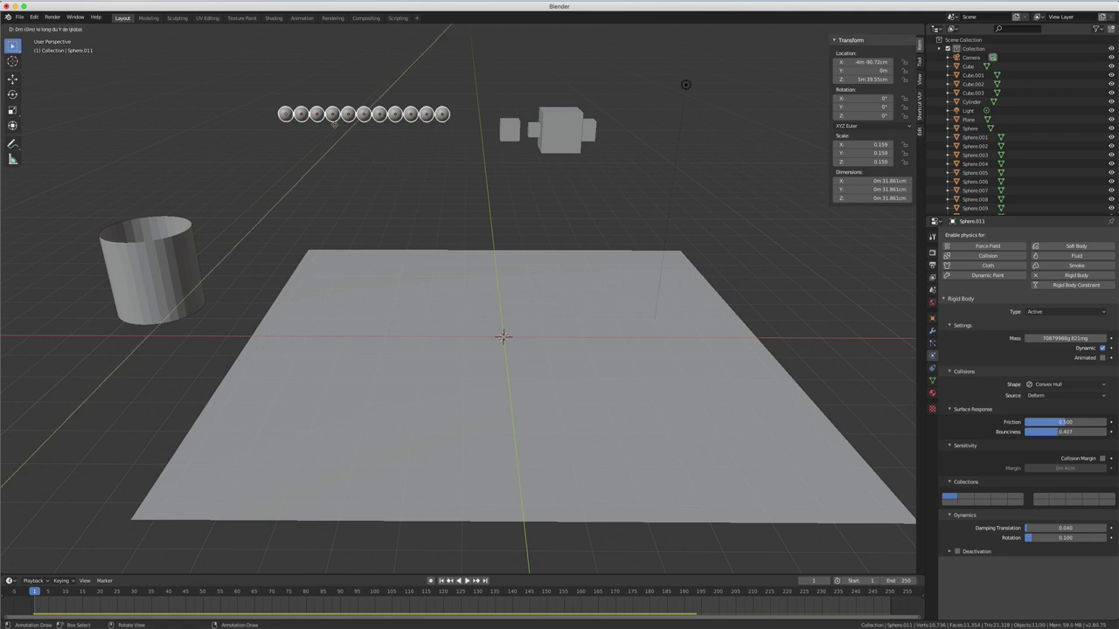
{"action": "left_click", "coordinate": [332, 136]}
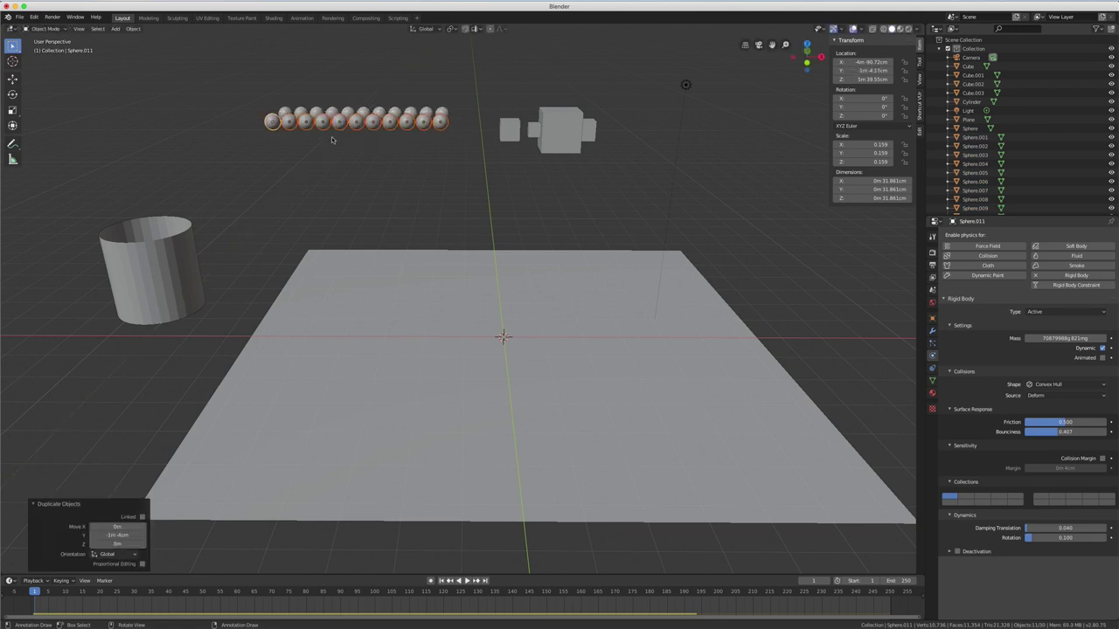
{"action": "key", "text": "shift+r"}
{"action": "key", "text": "shift+r"}
{"action": "key", "text": "shift+r"}
{"action": "middle_click_drag", "start_coordinate": [331, 136], "coordinate": [577, 193]}
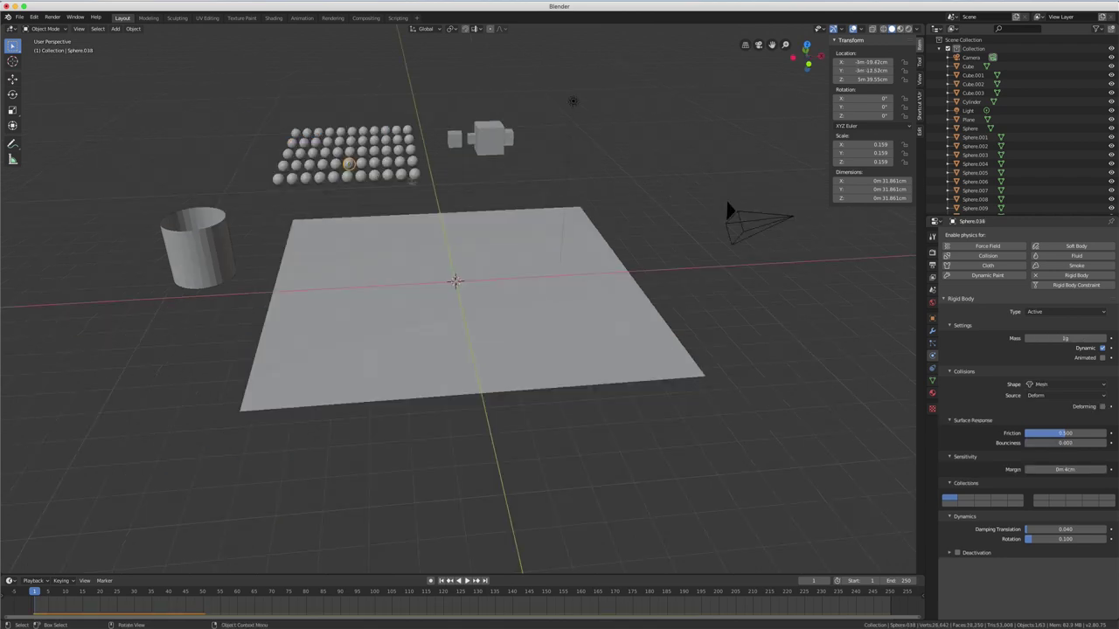
Box-select the whole 55-sphere grid, with the front row's end sphere active.
{"action": "left_click", "coordinate": [410, 178]}
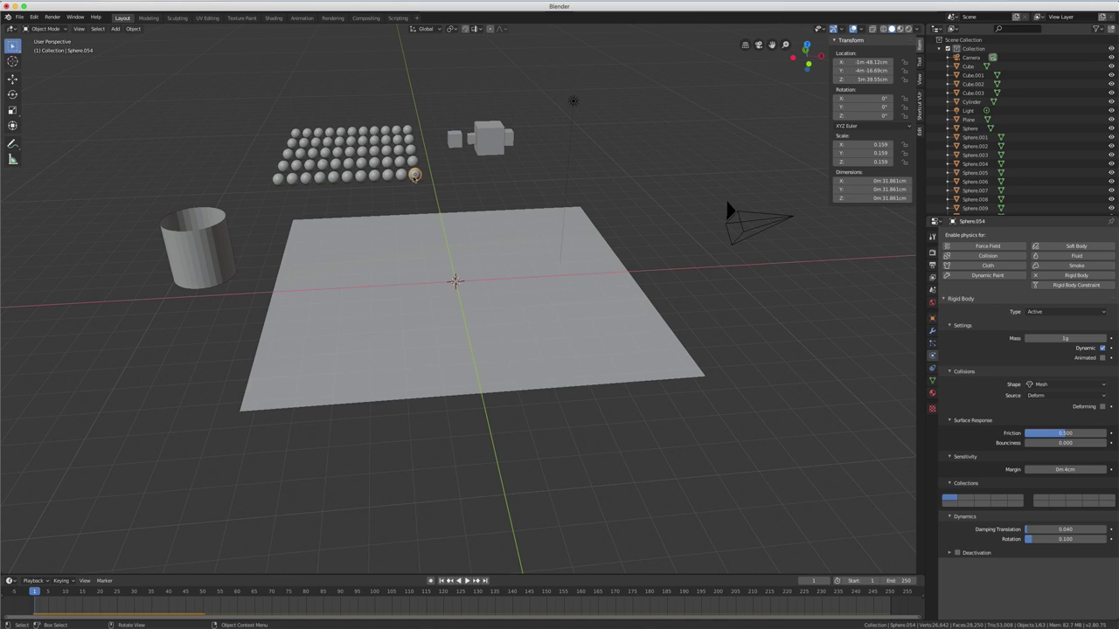
{"action": "key", "text": "b"}
{"action": "left_click_drag", "start_coordinate": [252, 102], "coordinate": [411, 185]}
Copy the end sphere's rigid-body settings to every grid sphere, then deselect the others.
{"action": "left_click", "coordinate": [134, 28]}
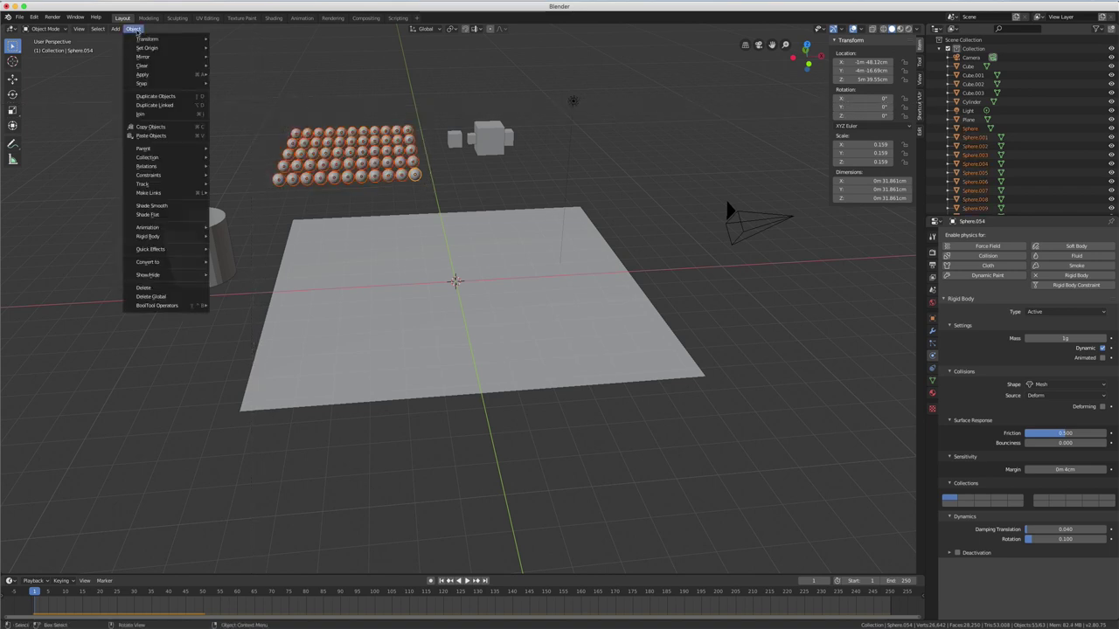
{"action": "mouse_move", "coordinate": [166, 236]}
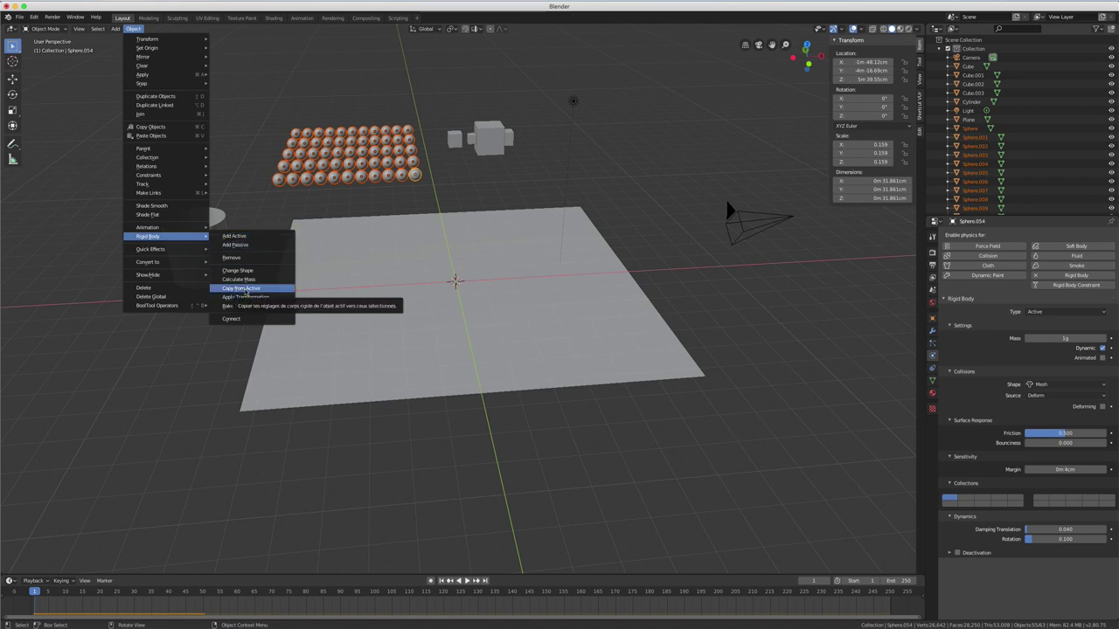
{"action": "left_click", "coordinate": [246, 294]}
{"action": "left_click", "coordinate": [417, 176]}
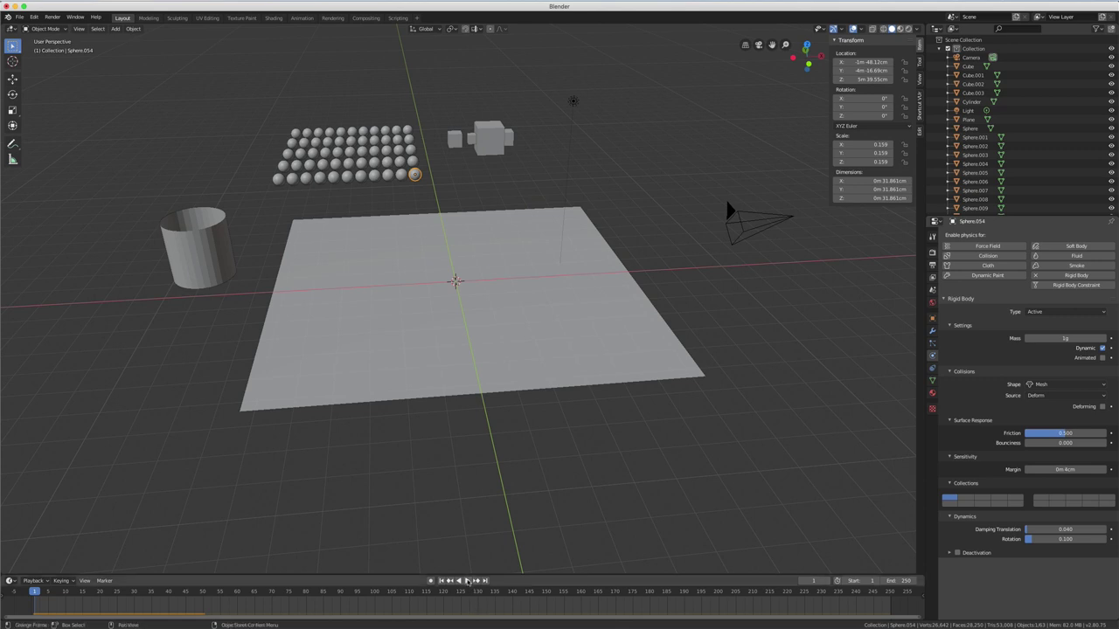
Play the spheres falling onto the plane, stop, zoom out, and rewind to frame 1.
{"action": "left_click", "coordinate": [467, 581]}
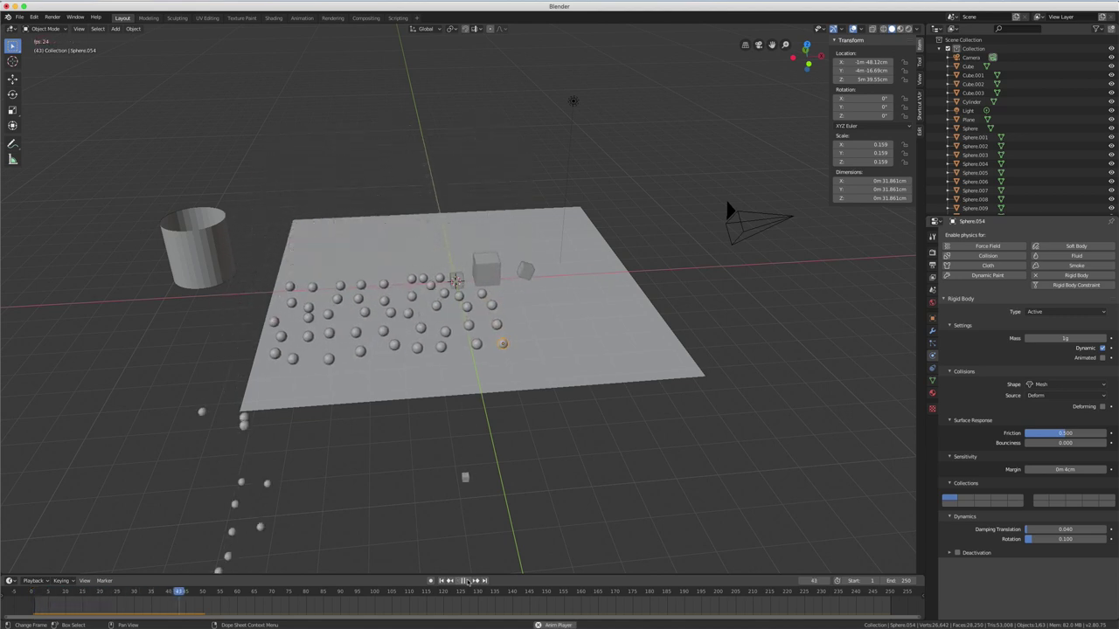
{"action": "left_click", "coordinate": [468, 581]}
{"action": "scroll", "coordinate": [444, 489], "scroll_direction": "down", "scroll_amount": 3}
{"action": "middle_click_drag", "start_coordinate": [444, 490], "coordinate": [444, 524]}
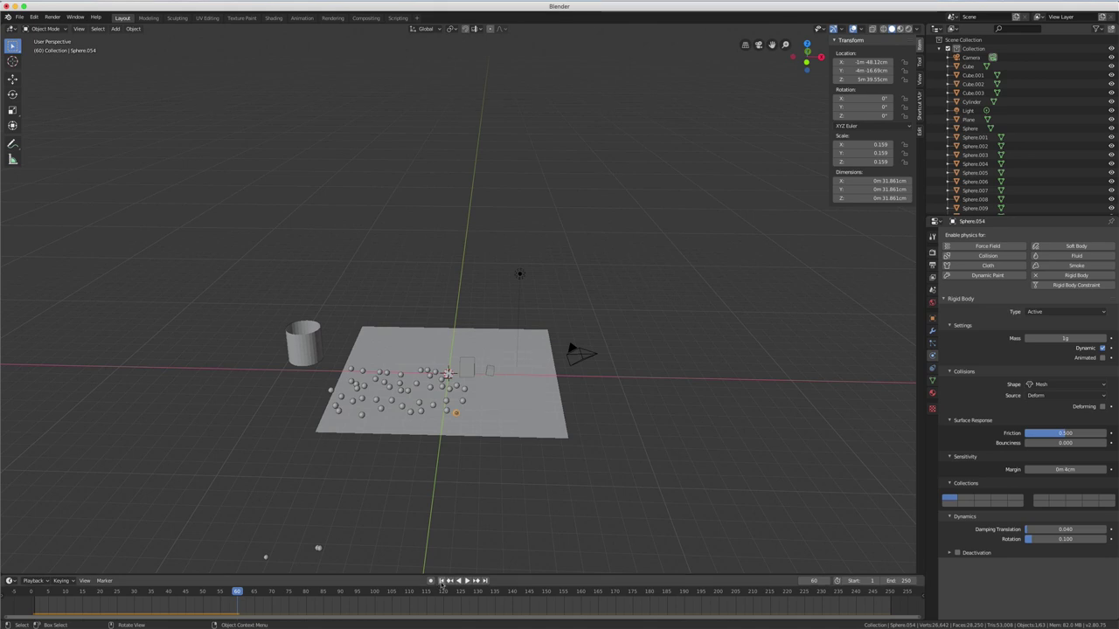
{"action": "left_click", "coordinate": [442, 581]}
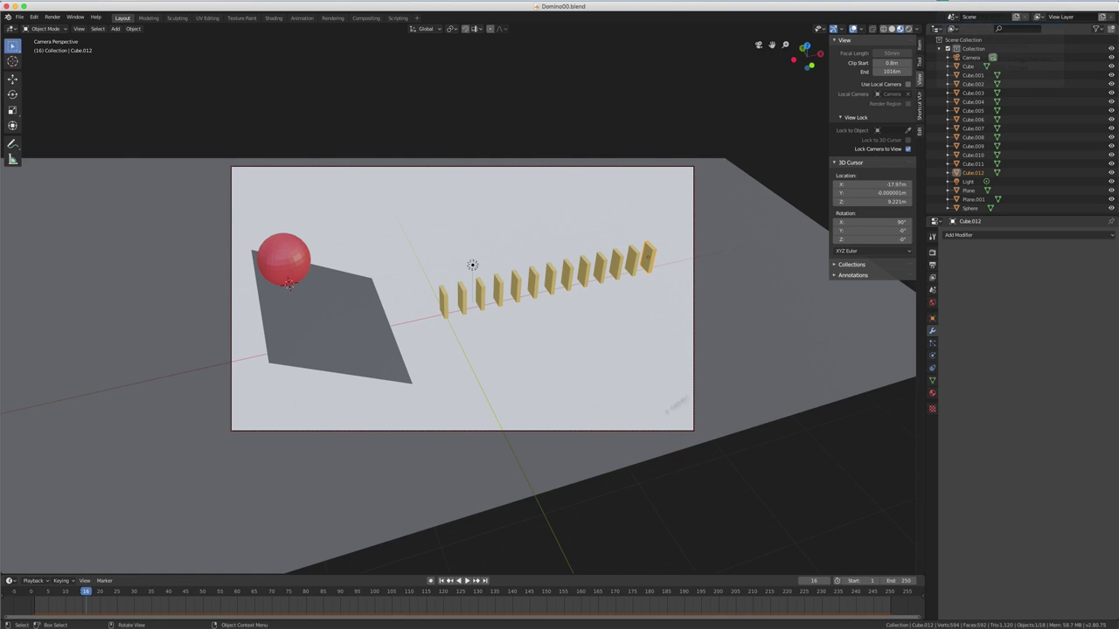
Play the domino animation from frame 1, pause at frame 47, and start opening another file.
{"action": "left_click", "coordinate": [441, 580]}
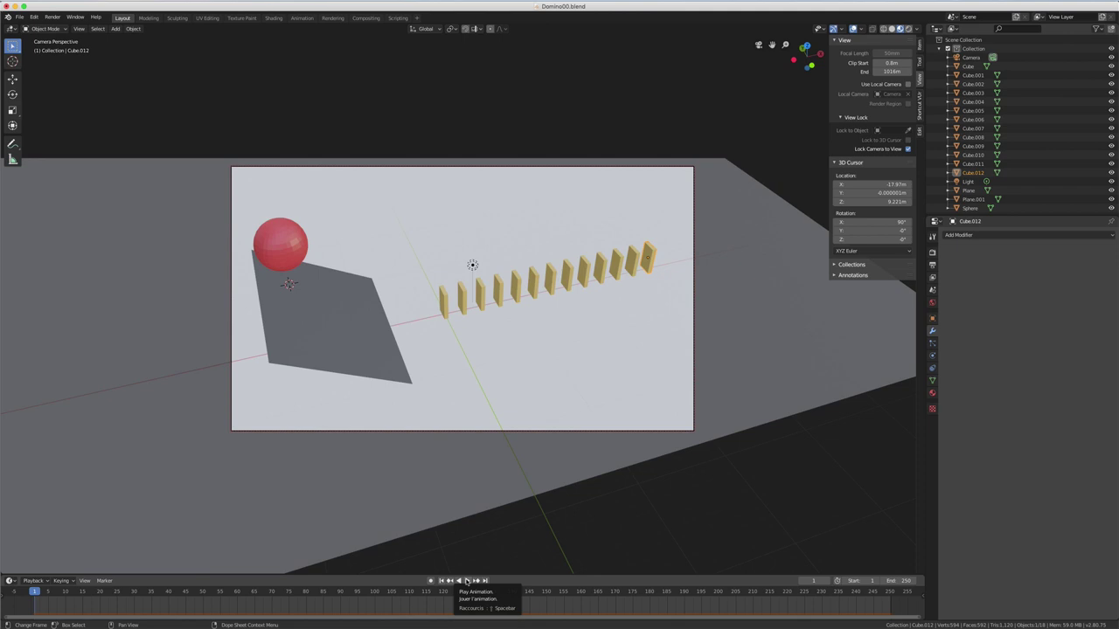
{"action": "left_click", "coordinate": [467, 581]}
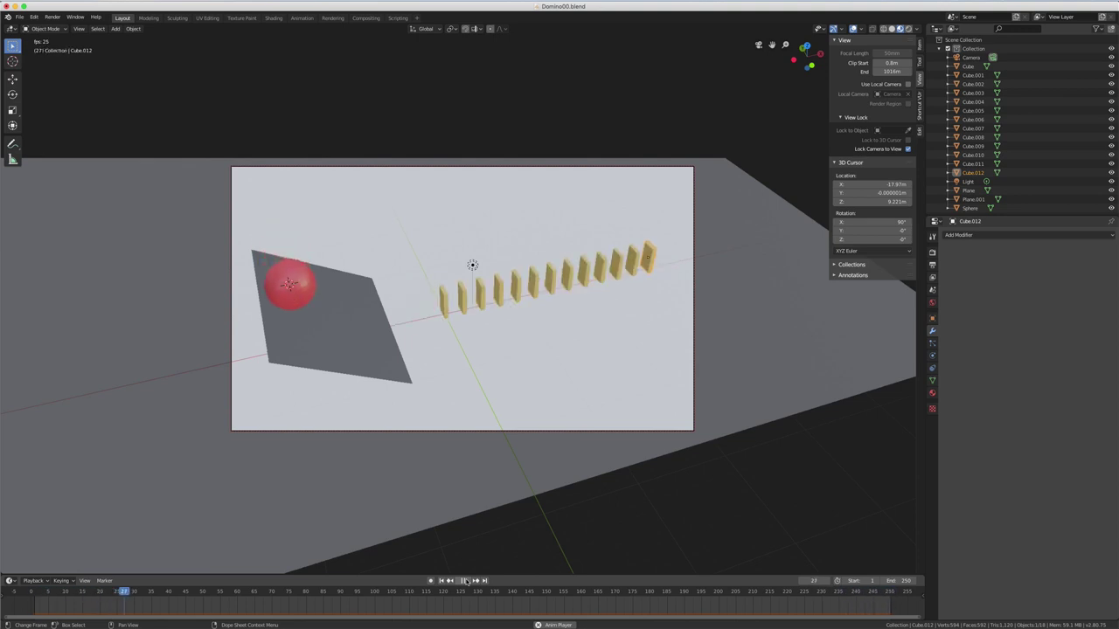
{"action": "left_click", "coordinate": [468, 582]}
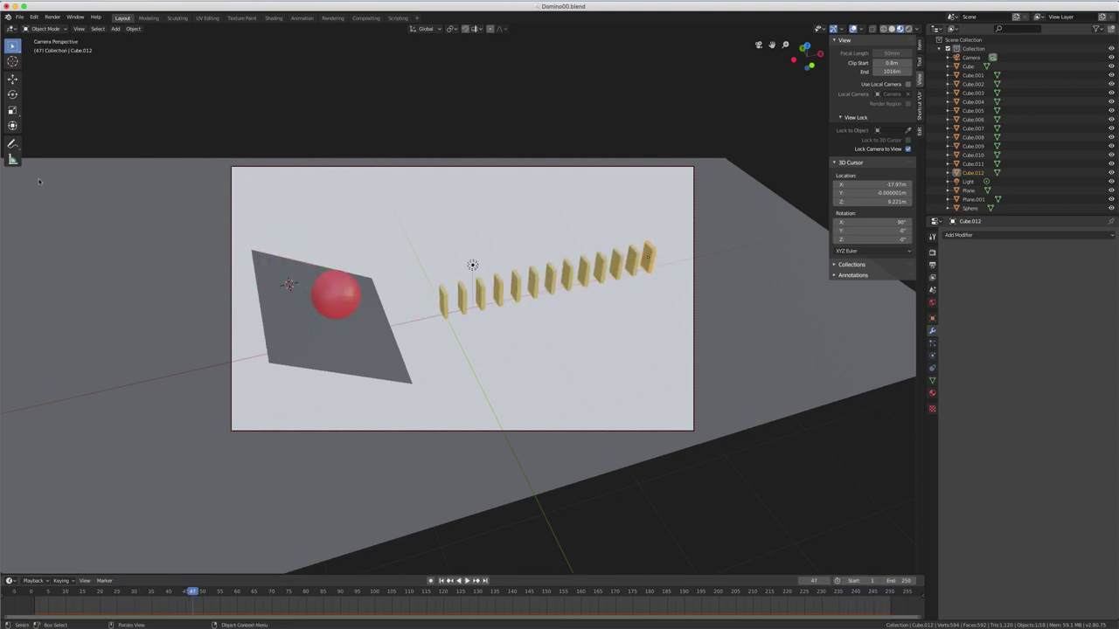
{"action": "left_click", "coordinate": [19, 17]}
{"action": "left_click", "coordinate": [29, 37]}
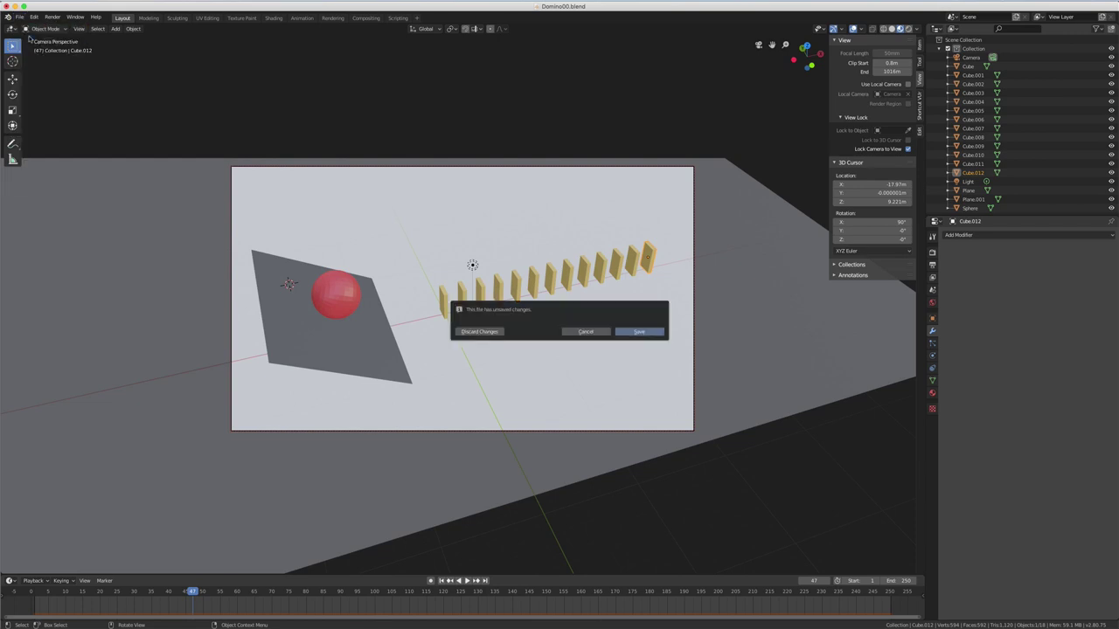
Discard unsaved changes and open Physique05.blend.
{"action": "left_click", "coordinate": [482, 336]}
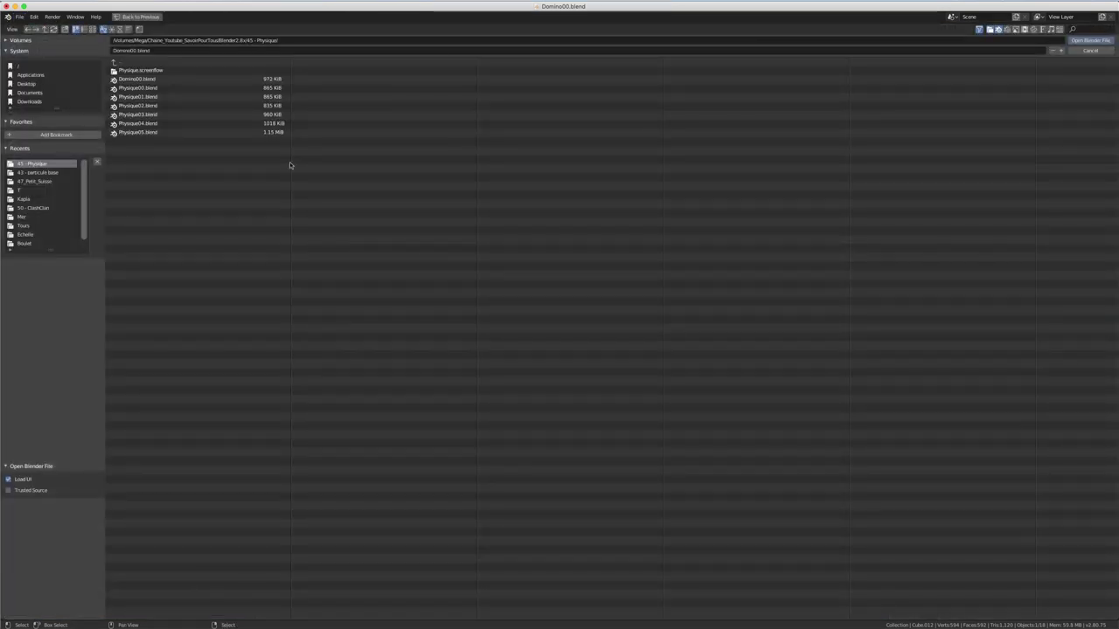
{"action": "left_click", "coordinate": [157, 132]}
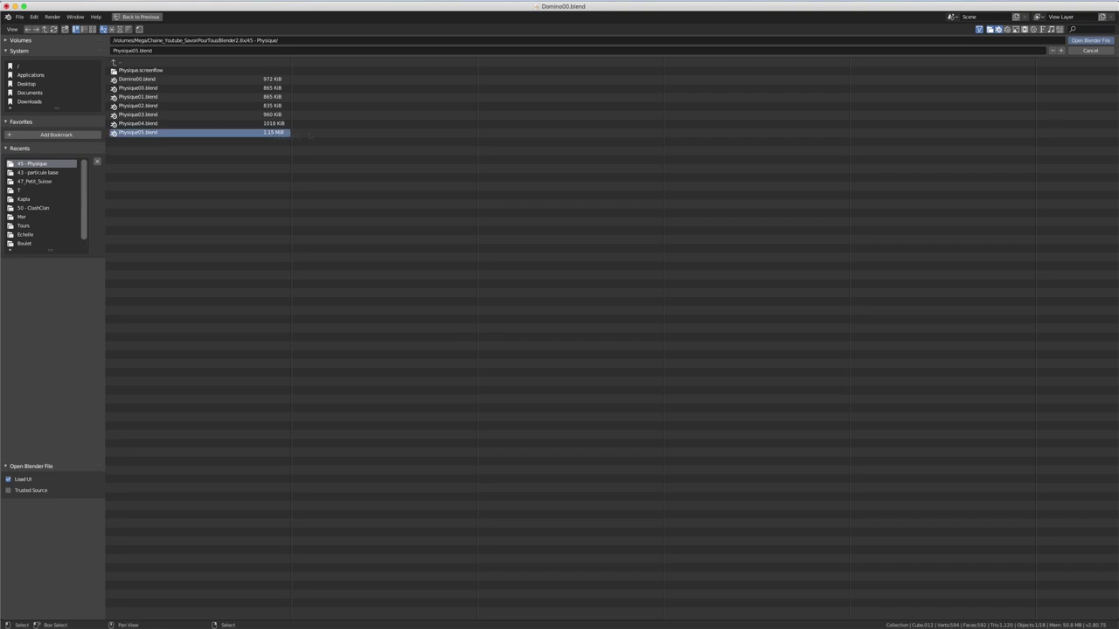
{"action": "left_click", "coordinate": [1090, 40]}
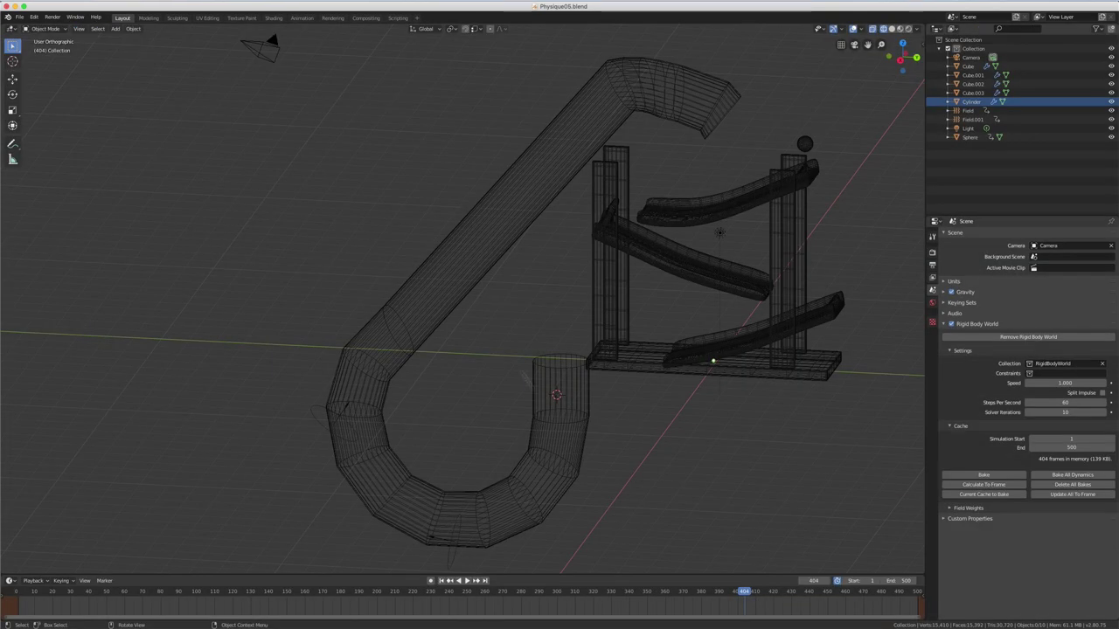
View the marble run in material preview and show the blue ramp's rigid-body physics settings.
{"action": "scroll", "coordinate": [576, 388], "scroll_direction": "down", "scroll_amount": 2}
{"action": "middle_click_drag", "start_coordinate": [664, 369], "coordinate": [607, 322]}
{"action": "key", "text": "z"}
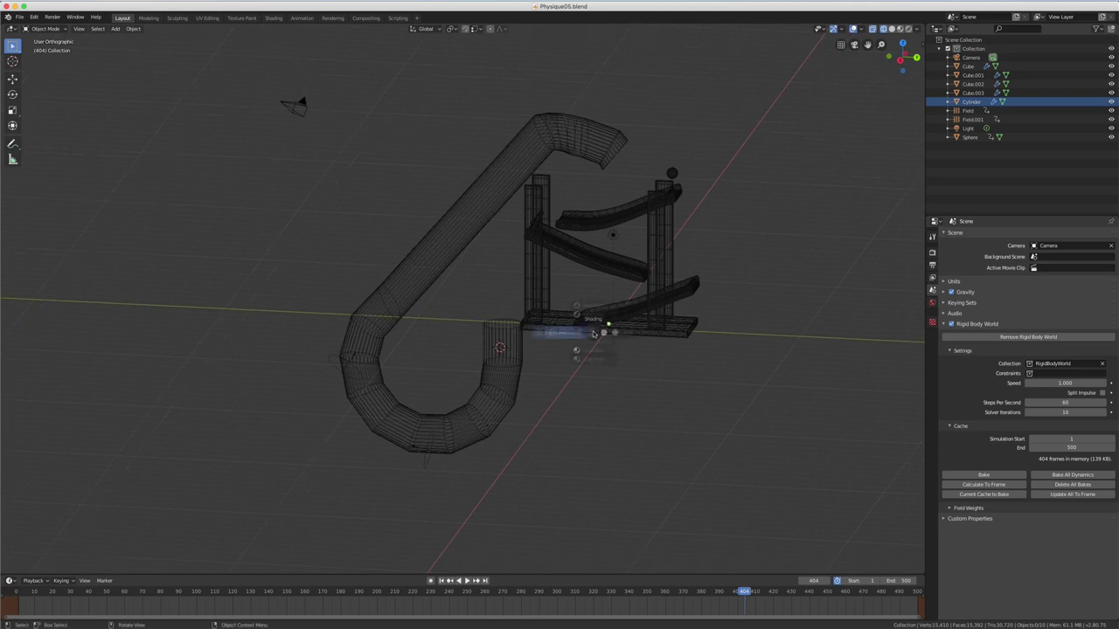
{"action": "left_click", "coordinate": [656, 337]}
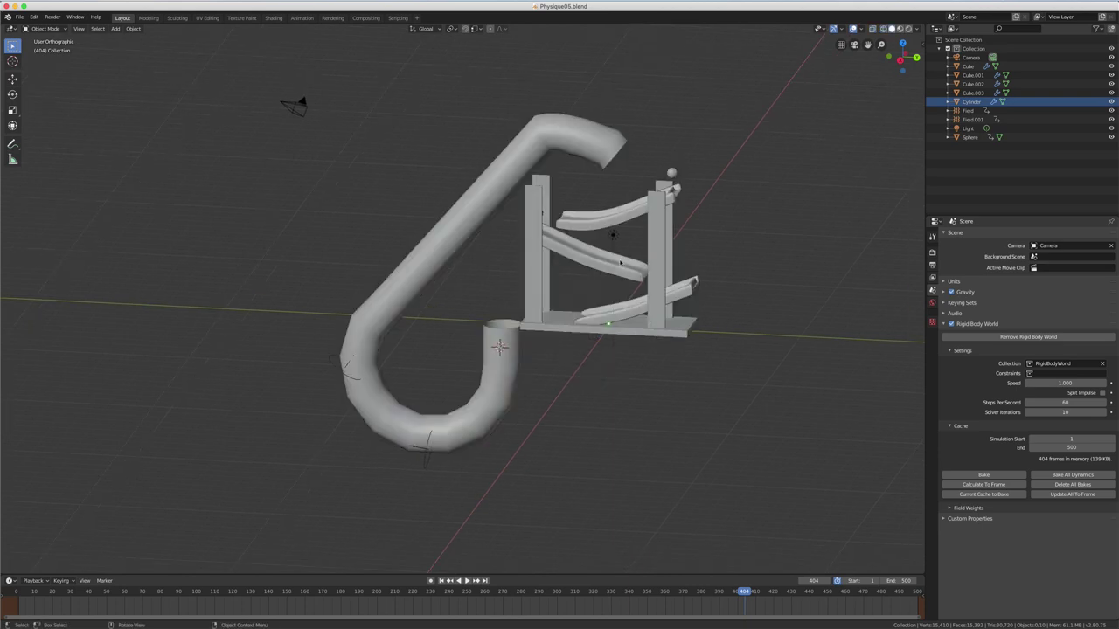
{"action": "key", "text": "z"}
{"action": "left_click", "coordinate": [619, 315]}
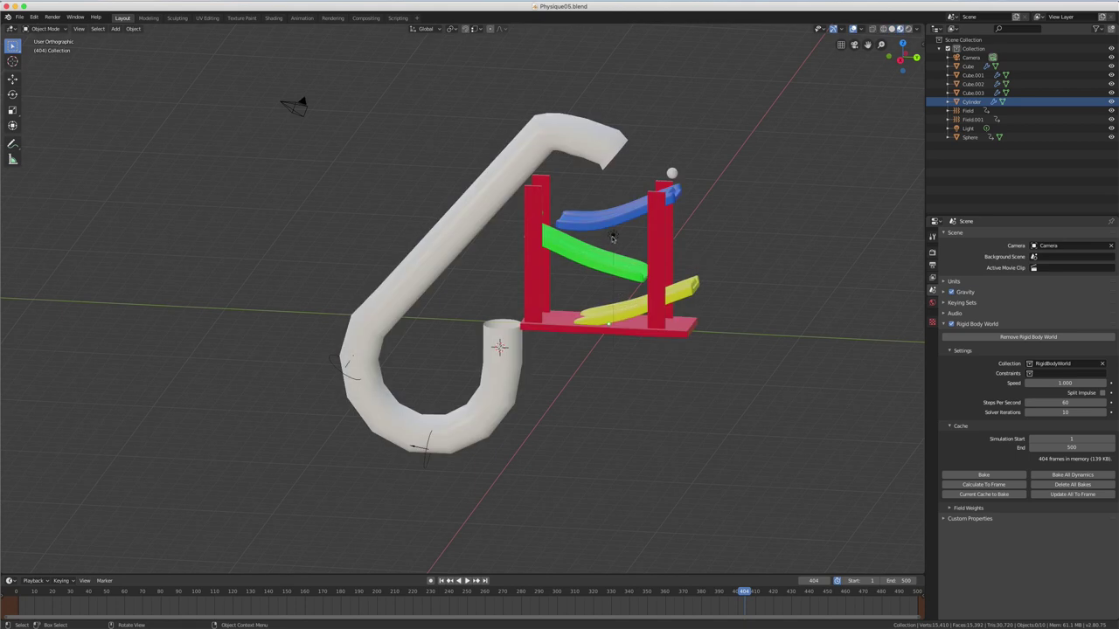
{"action": "left_click", "coordinate": [598, 218]}
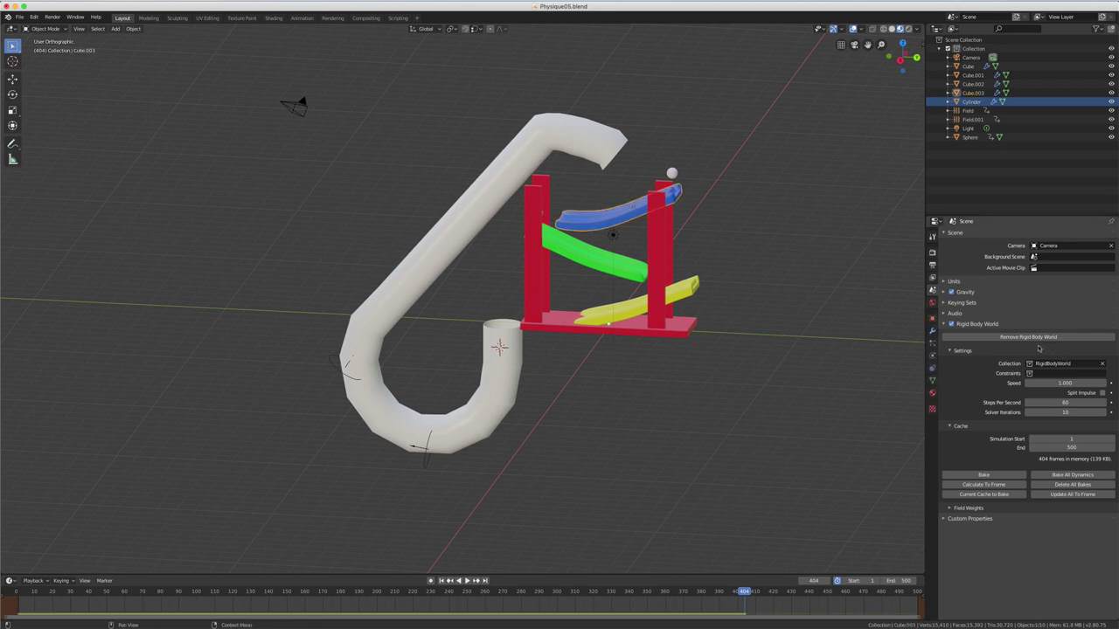
{"action": "left_click", "coordinate": [932, 355]}
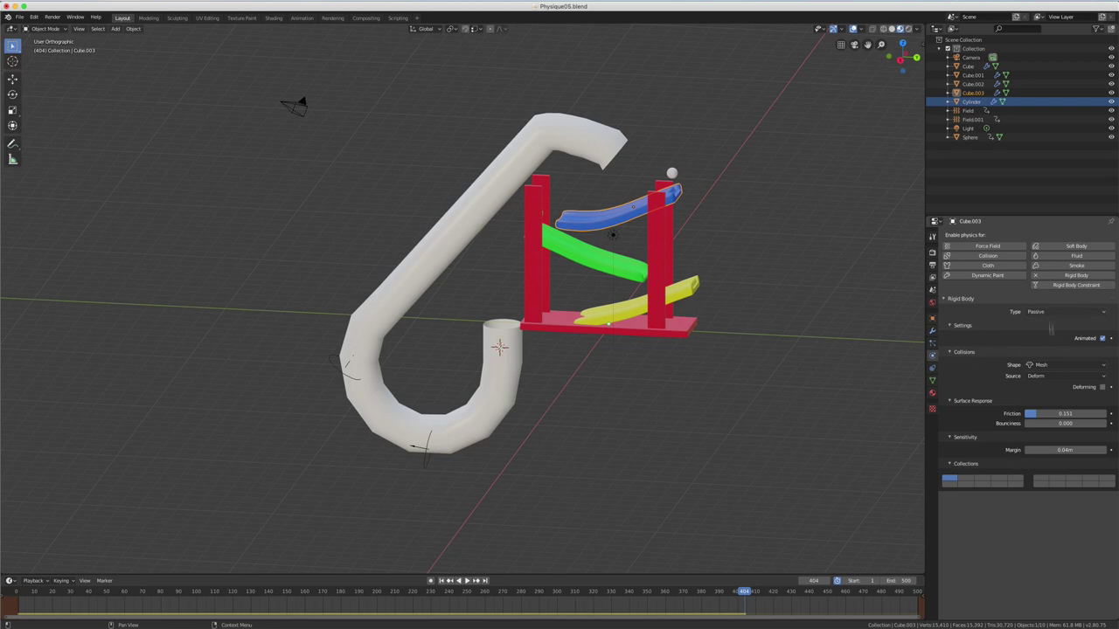
Zoom in on the ramps and give the blue ramp a Convex Hull collision shape.
{"action": "scroll", "coordinate": [623, 234], "scroll_direction": "up", "scroll_amount": 2}
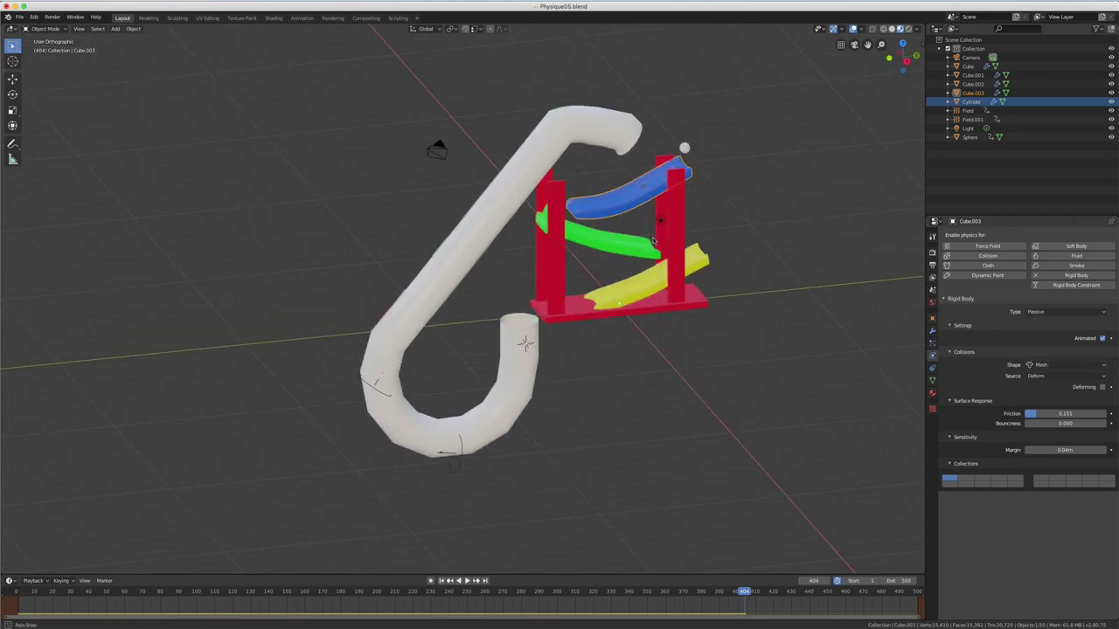
{"action": "scroll", "coordinate": [647, 210], "scroll_direction": "up", "scroll_amount": 2}
{"action": "scroll", "coordinate": [679, 181], "scroll_direction": "up", "scroll_amount": 5}
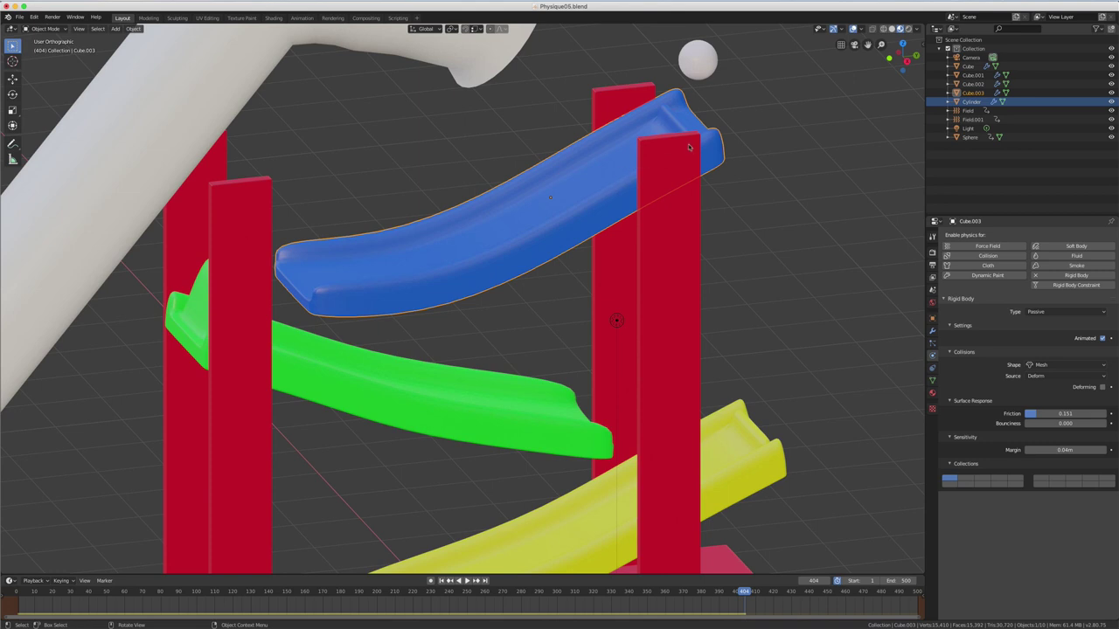
{"action": "middle_click_drag", "start_coordinate": [688, 143], "coordinate": [674, 135]}
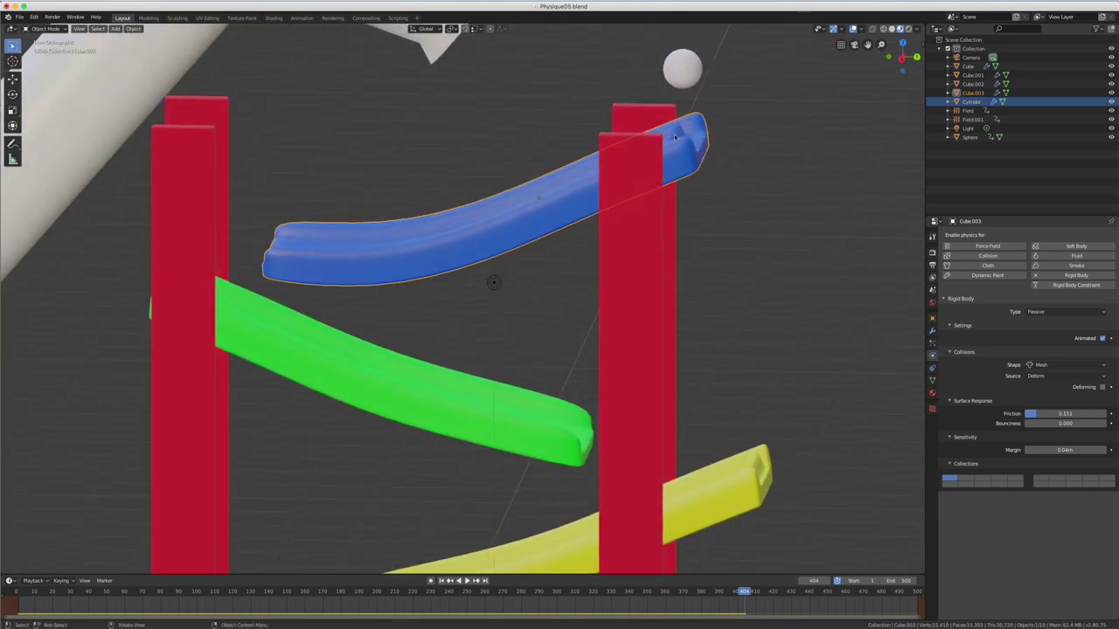
{"action": "left_click", "coordinate": [1051, 376]}
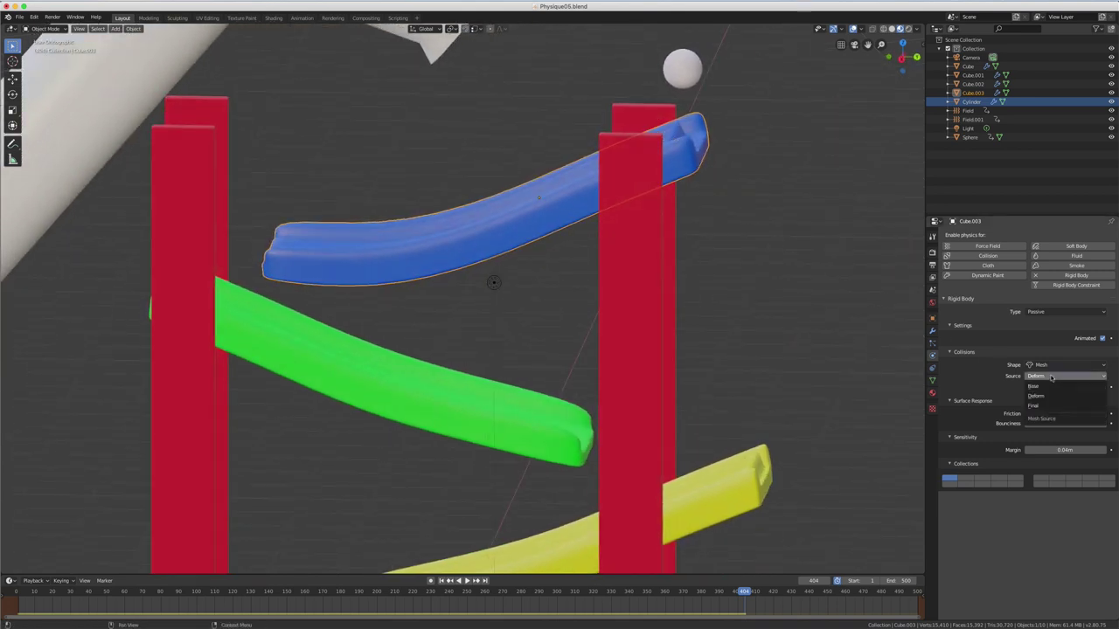
{"action": "left_click", "coordinate": [1058, 364]}
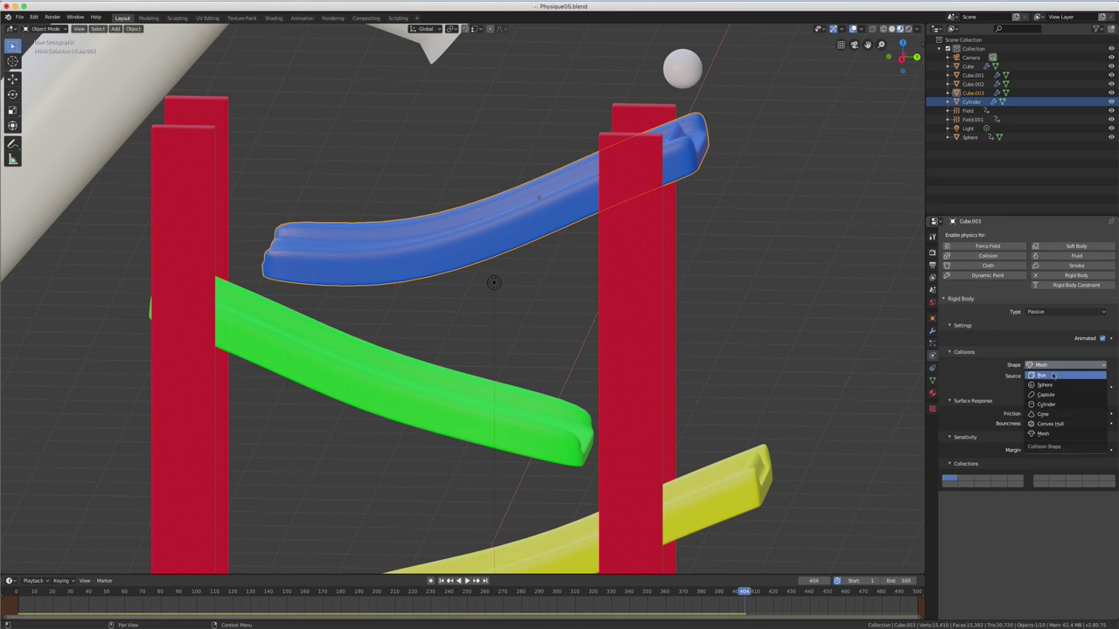
{"action": "left_click", "coordinate": [1051, 425]}
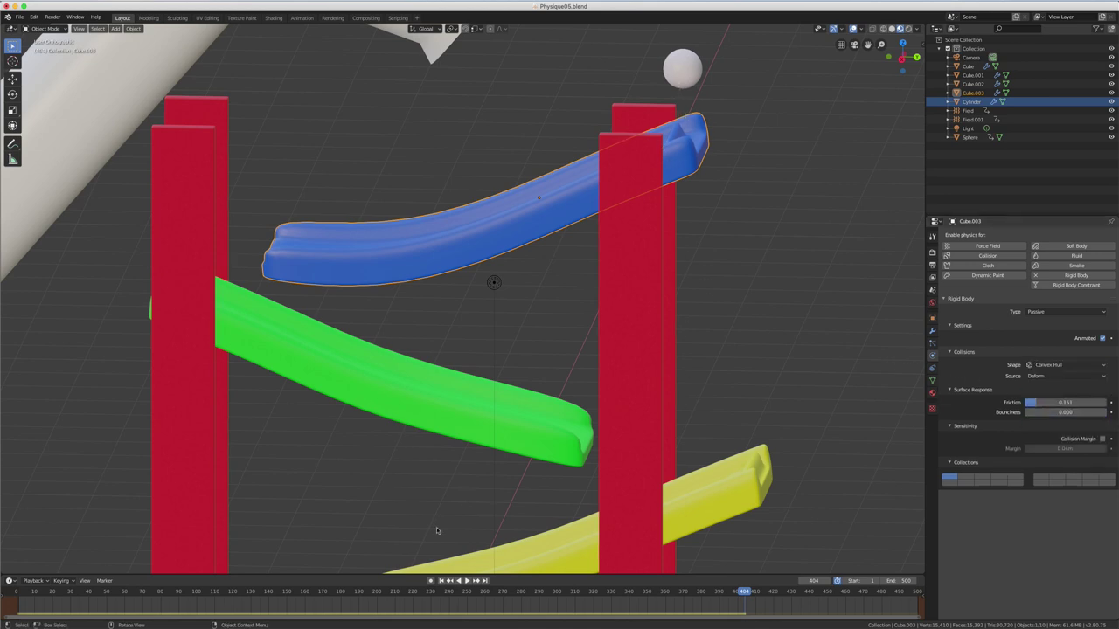
Replay the simulation from the first frame to test the Convex Hull collision.
{"action": "left_click", "coordinate": [467, 581]}
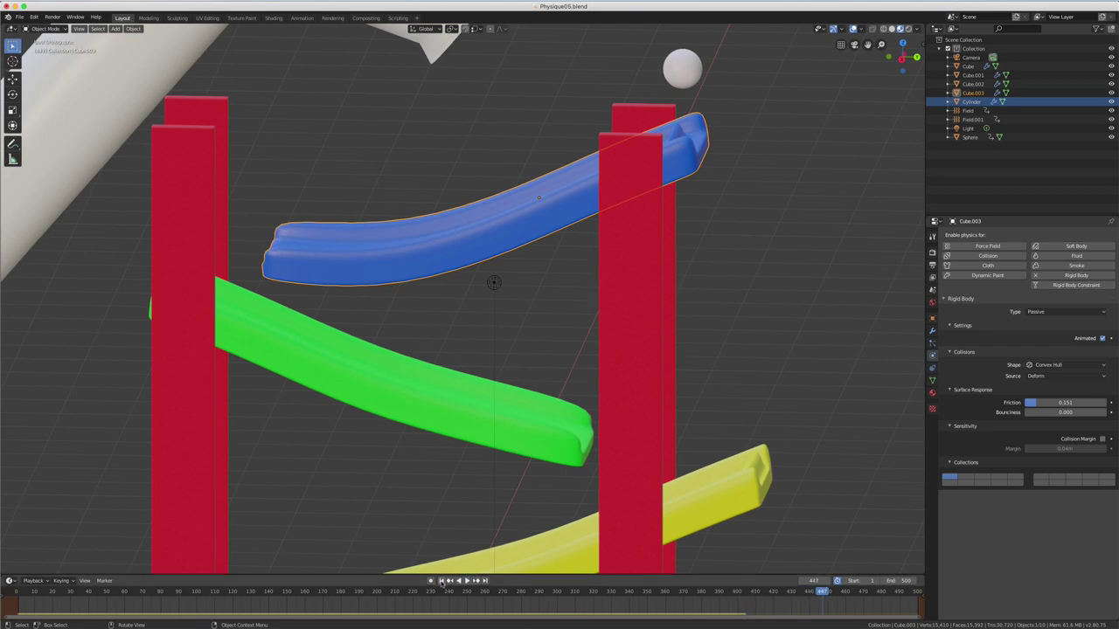
{"action": "left_click", "coordinate": [442, 581]}
{"action": "left_click", "coordinate": [467, 581]}
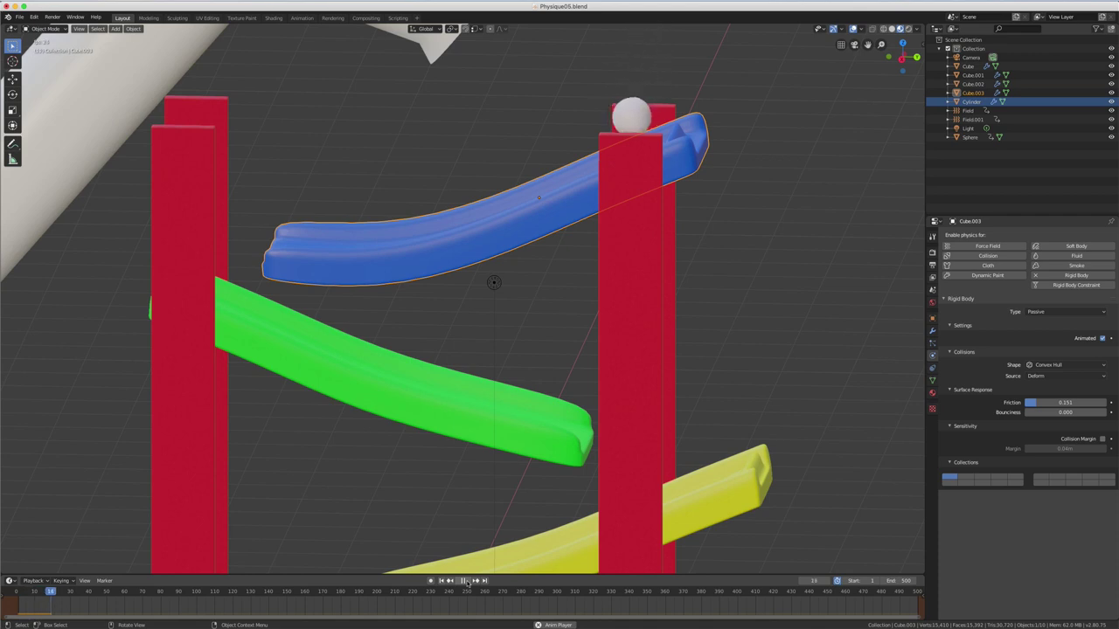
{"action": "left_click", "coordinate": [464, 580]}
Set the blue ramp's collision shape back to Mesh and rewind to the first frame.
{"action": "key", "text": "KP_5"}
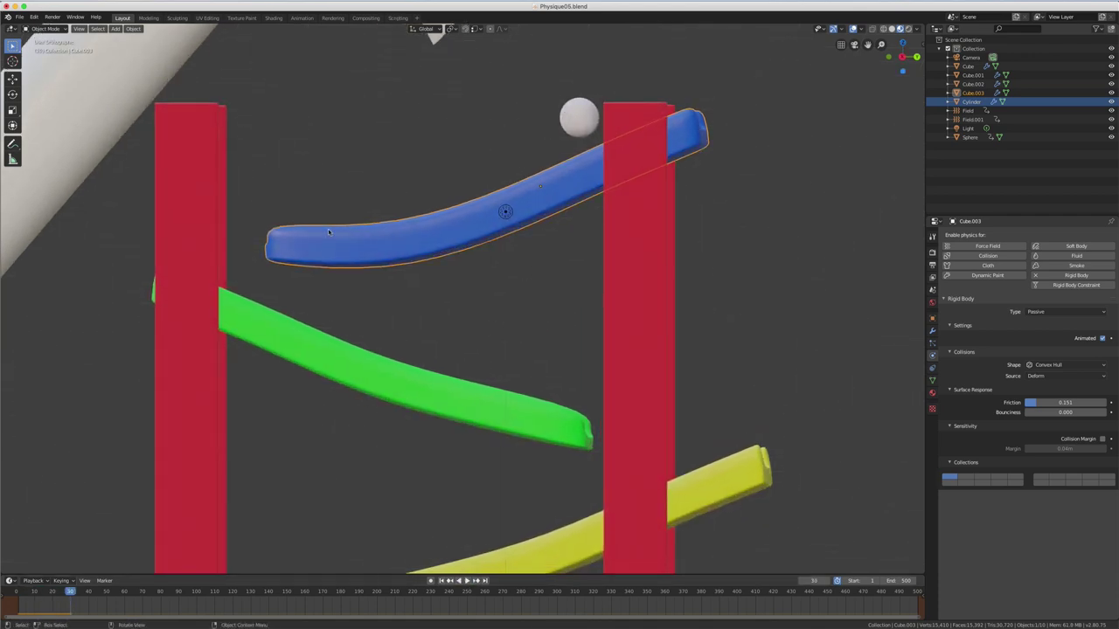
{"action": "middle_click_drag", "start_coordinate": [504, 179], "coordinate": [637, 154]}
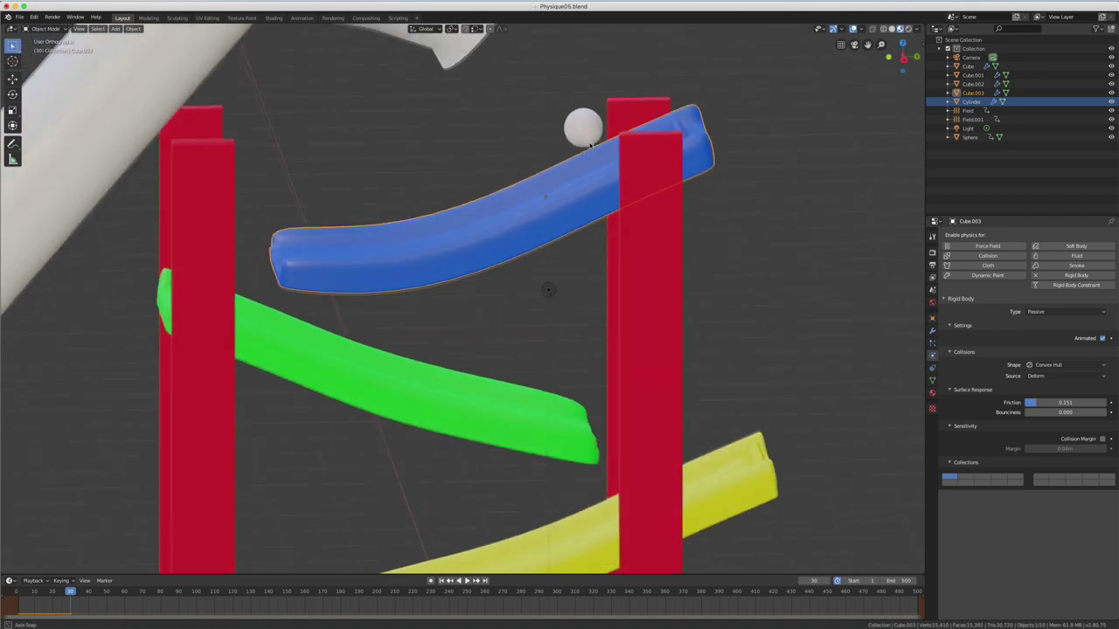
{"action": "middle_click_drag", "start_coordinate": [684, 114], "coordinate": [676, 103]}
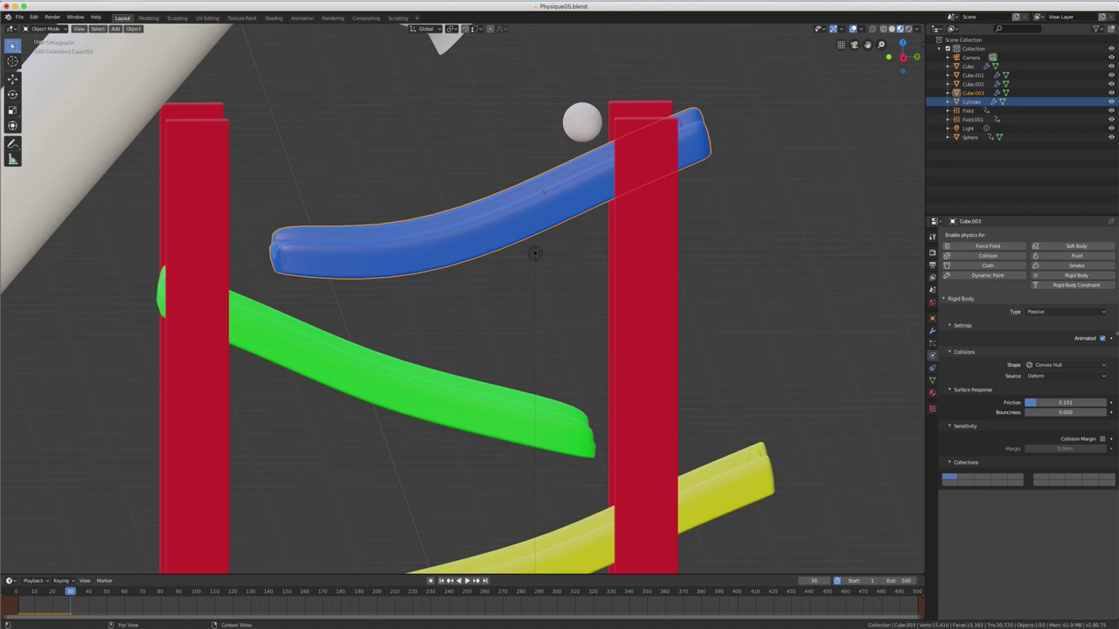
{"action": "left_click", "coordinate": [1053, 365]}
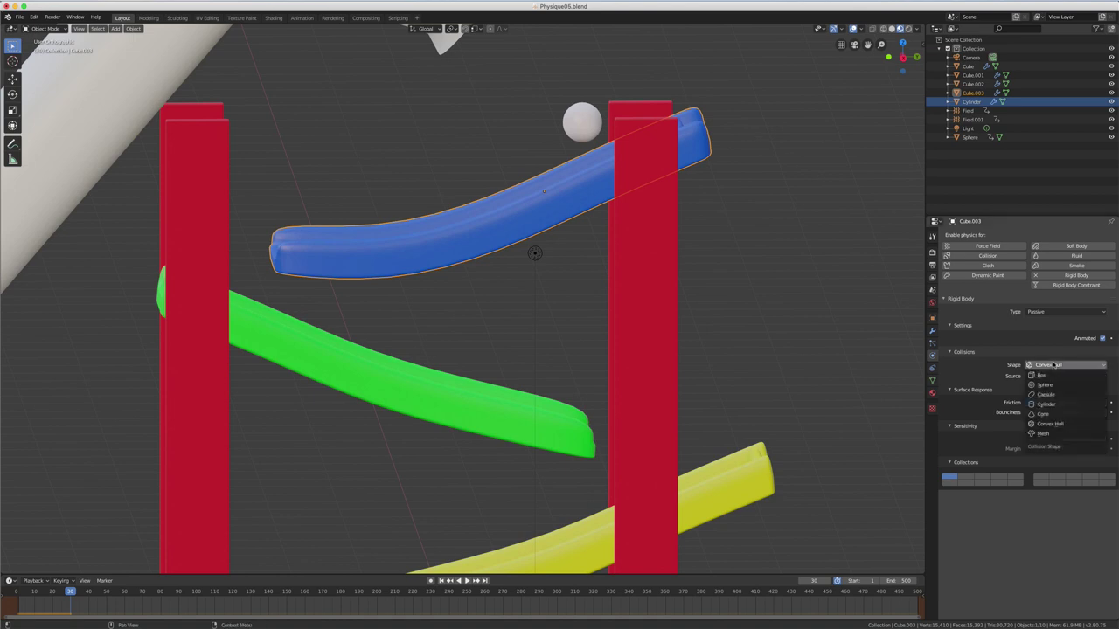
{"action": "left_click", "coordinate": [1044, 434]}
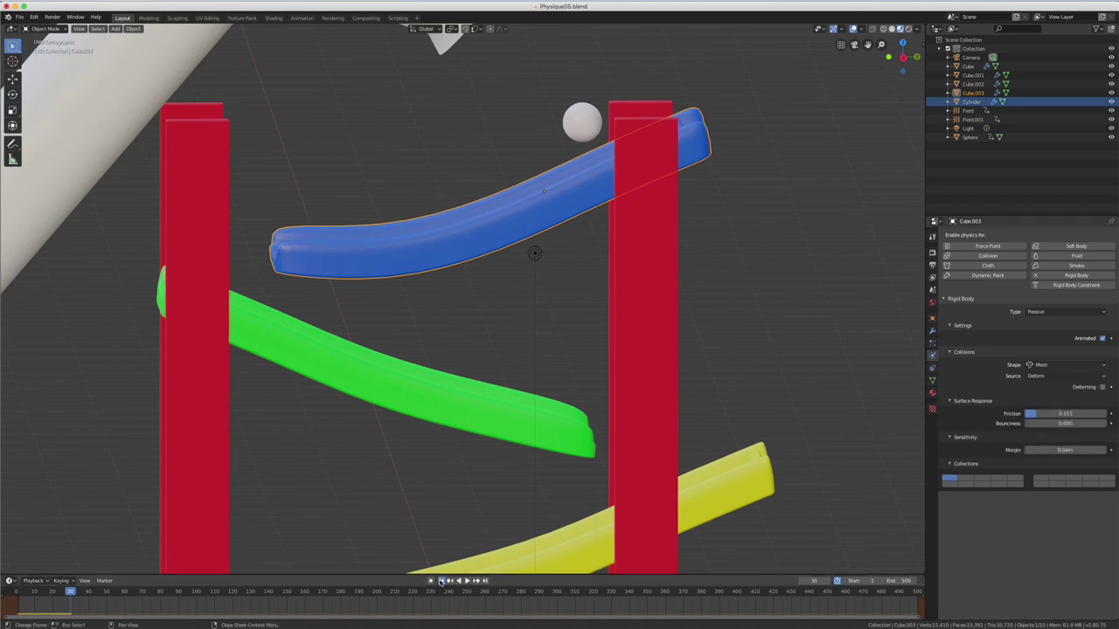
{"action": "left_click", "coordinate": [440, 580]}
Play the marble run from the start, zoom out to frame it, and show it in wireframe.
{"action": "left_click", "coordinate": [466, 580]}
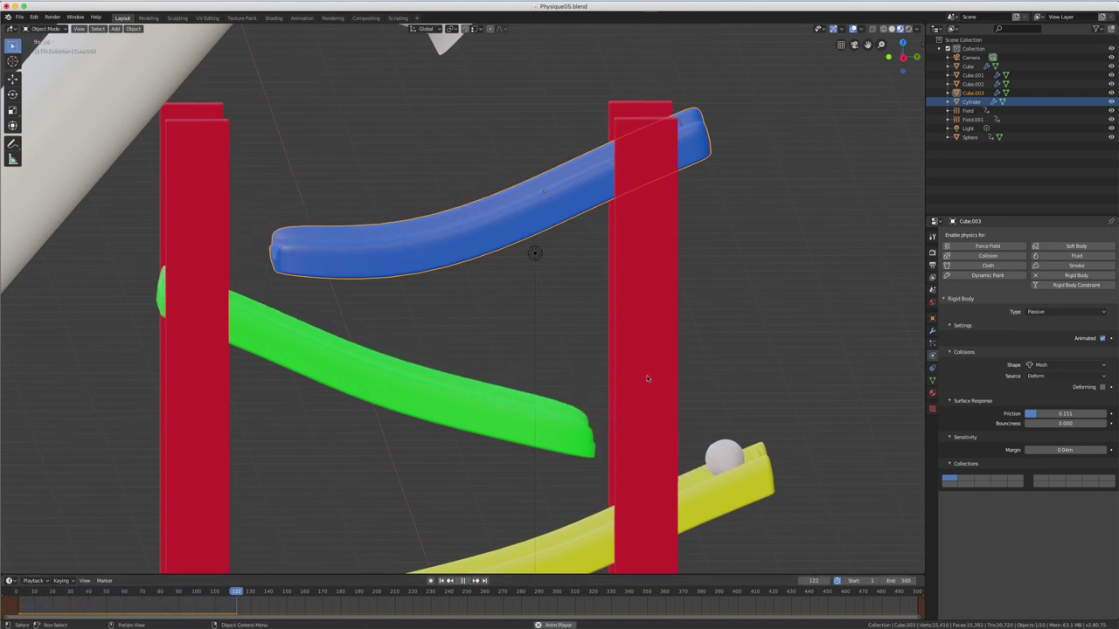
{"action": "scroll", "coordinate": [646, 379], "scroll_direction": "down", "scroll_amount": 3}
{"action": "scroll", "coordinate": [647, 379], "scroll_direction": "down", "scroll_amount": 2}
{"action": "scroll", "coordinate": [601, 327], "scroll_direction": "down", "scroll_amount": 2}
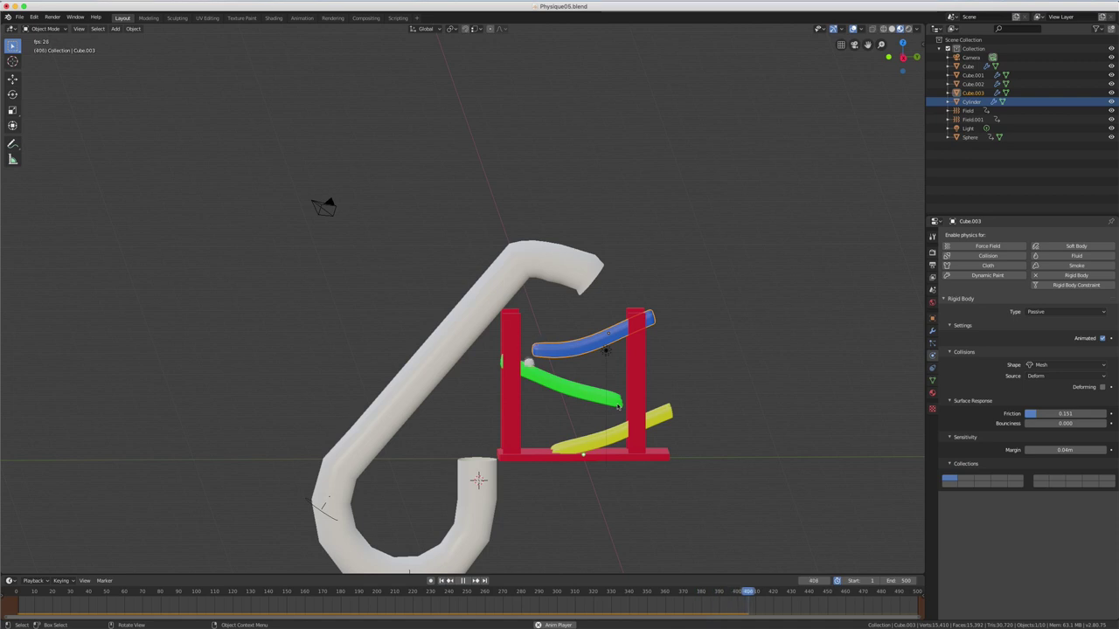
{"action": "middle_click_drag", "start_coordinate": [665, 440], "coordinate": [665, 311], "text": "shift"}
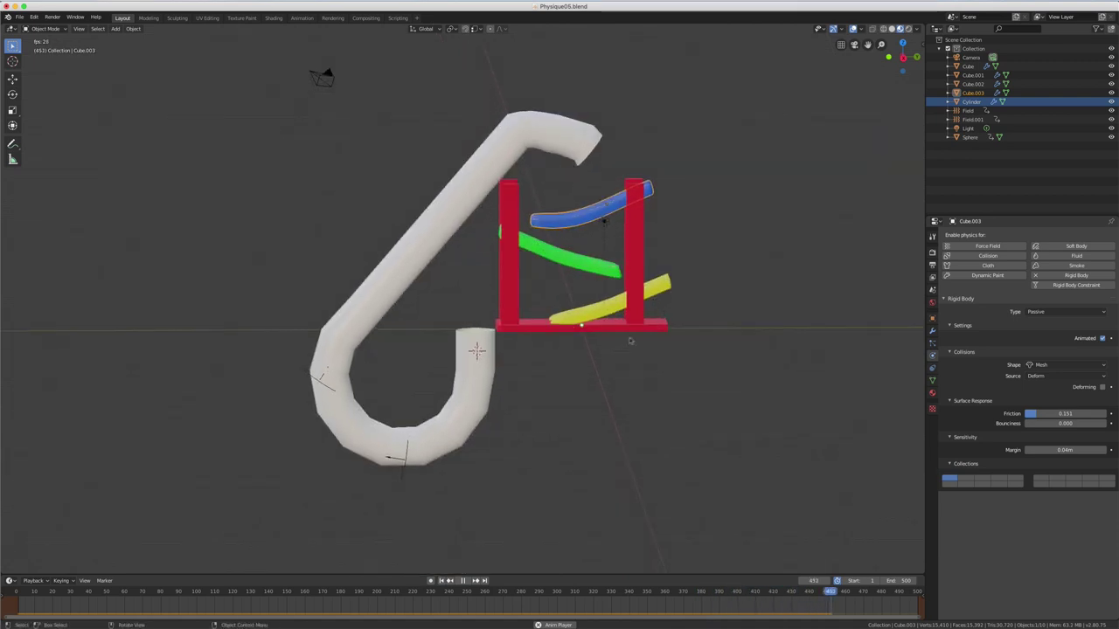
{"action": "key", "text": "z"}
{"action": "key", "text": "4"}
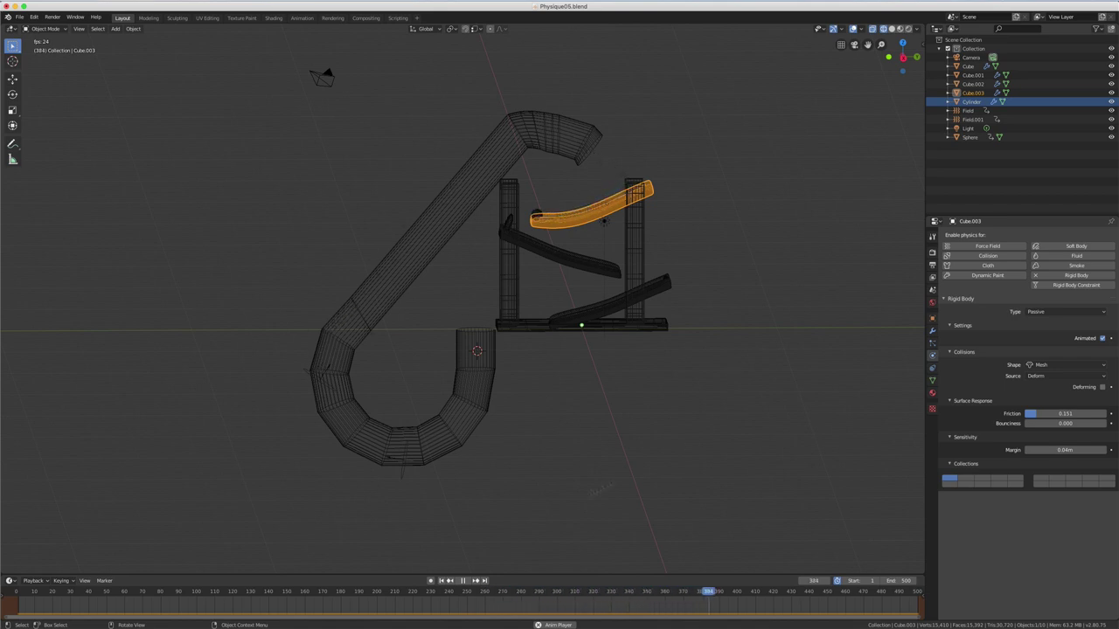
Select the Wind field and replay from an earlier frame, pausing at frame 230 to watch the ball.
{"action": "left_click", "coordinate": [461, 581]}
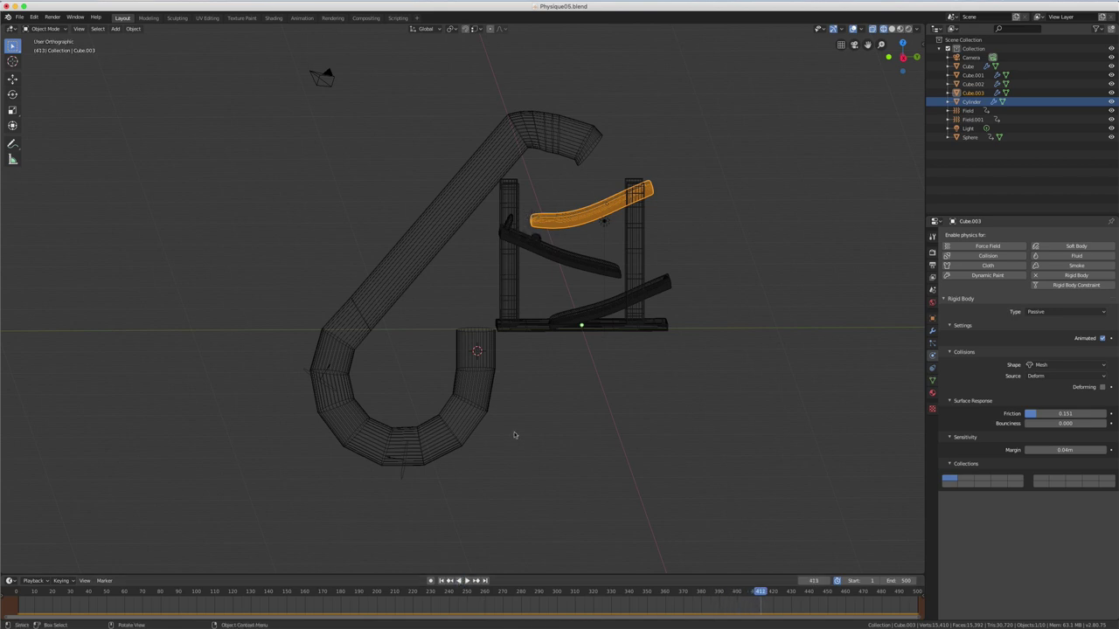
{"action": "left_click", "coordinate": [405, 459]}
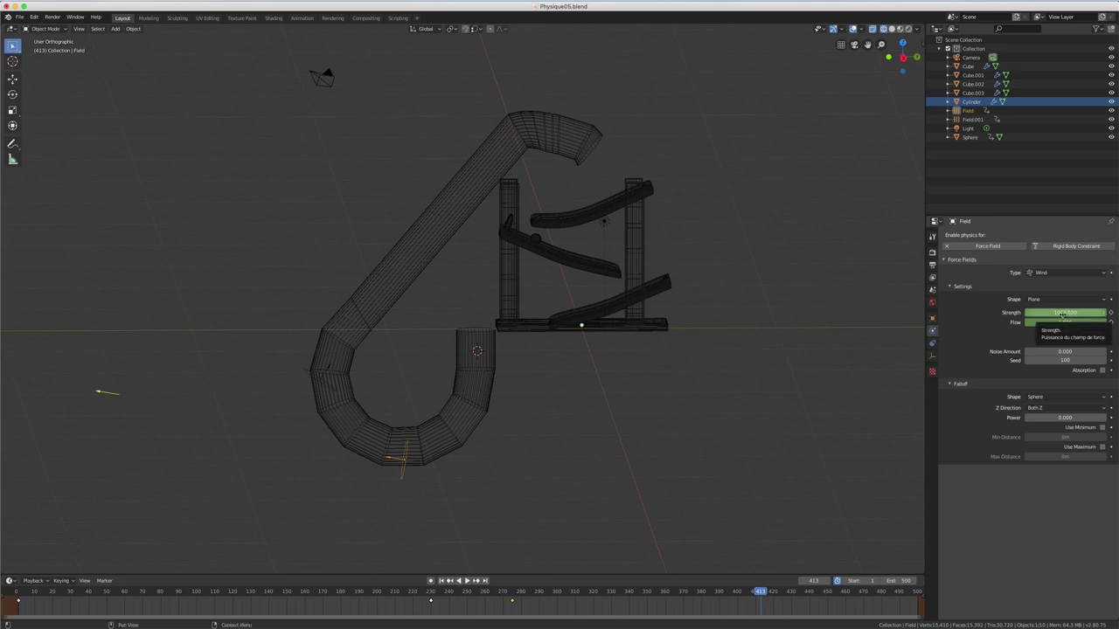
{"action": "left_click_drag", "start_coordinate": [750, 592], "coordinate": [371, 611]}
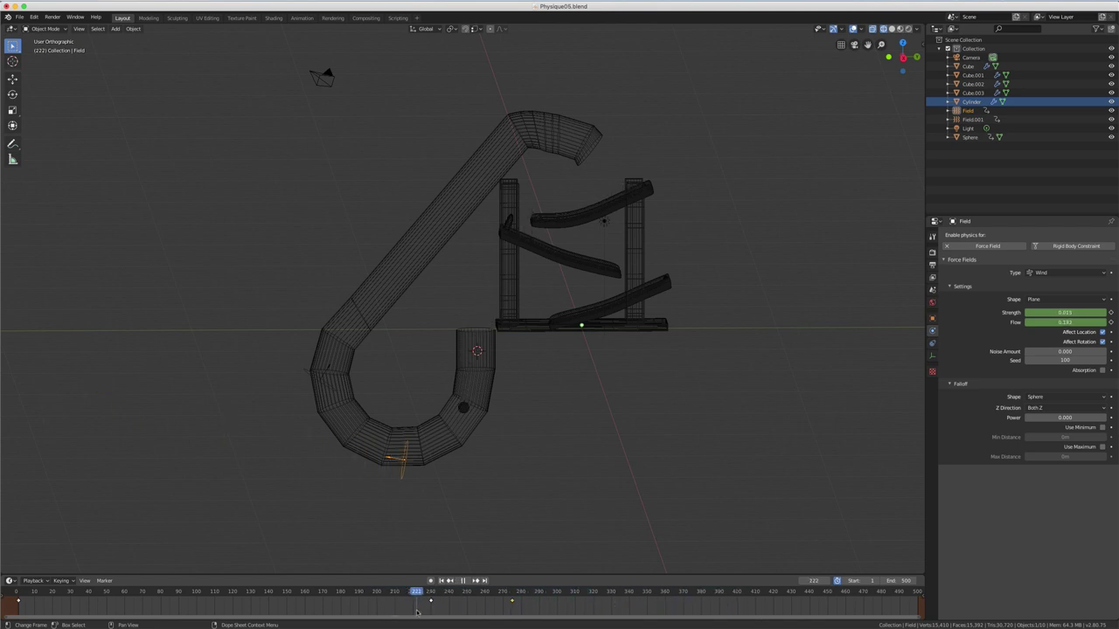
{"action": "key", "text": "space"}
{"action": "key", "text": "space"}
{"action": "key", "text": "space"}
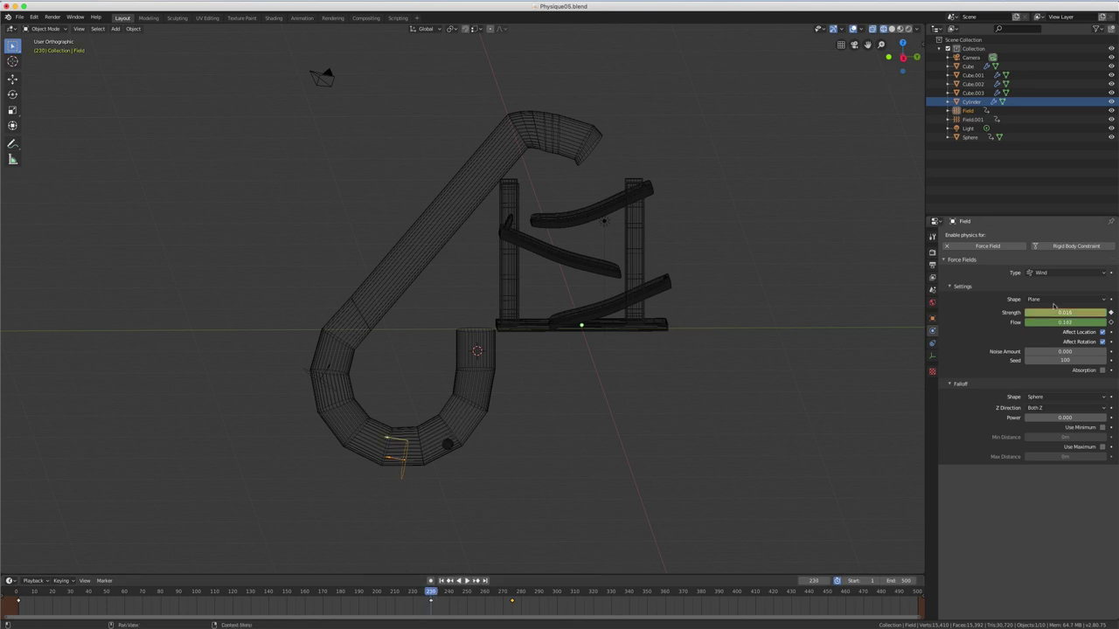
{"action": "key", "text": "space"}
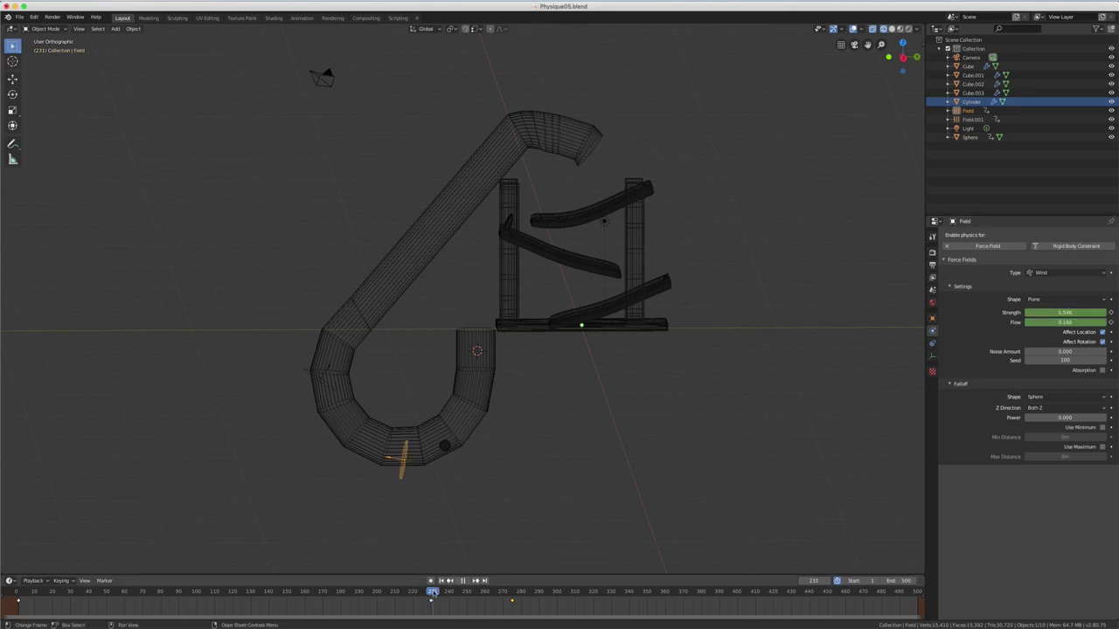
{"action": "key", "text": "space"}
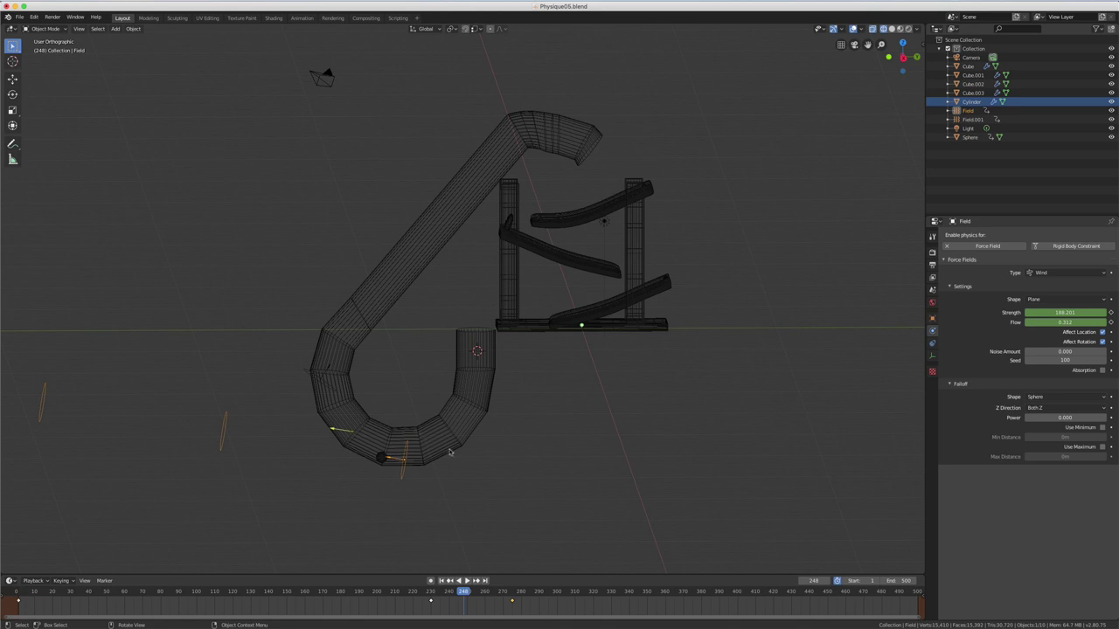
{"action": "key", "text": "shift+a"}
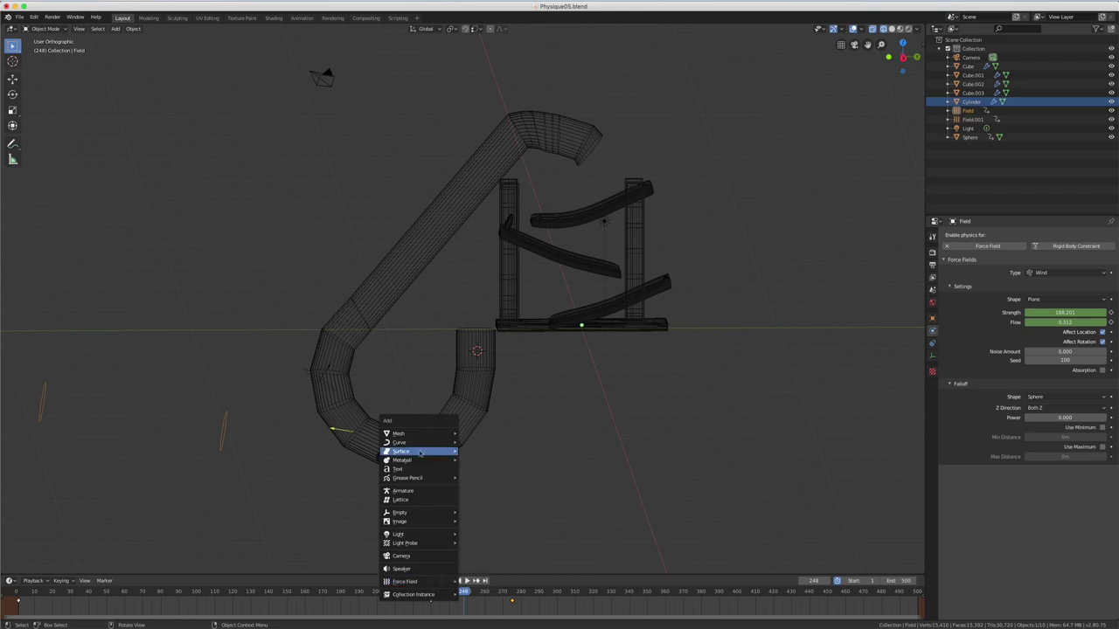
Dismiss the Add menu and select the ball to show its Active, 0.484 kg Convex Hull settings.
{"action": "left_click", "coordinate": [374, 456]}
{"action": "left_click", "coordinate": [381, 458]}
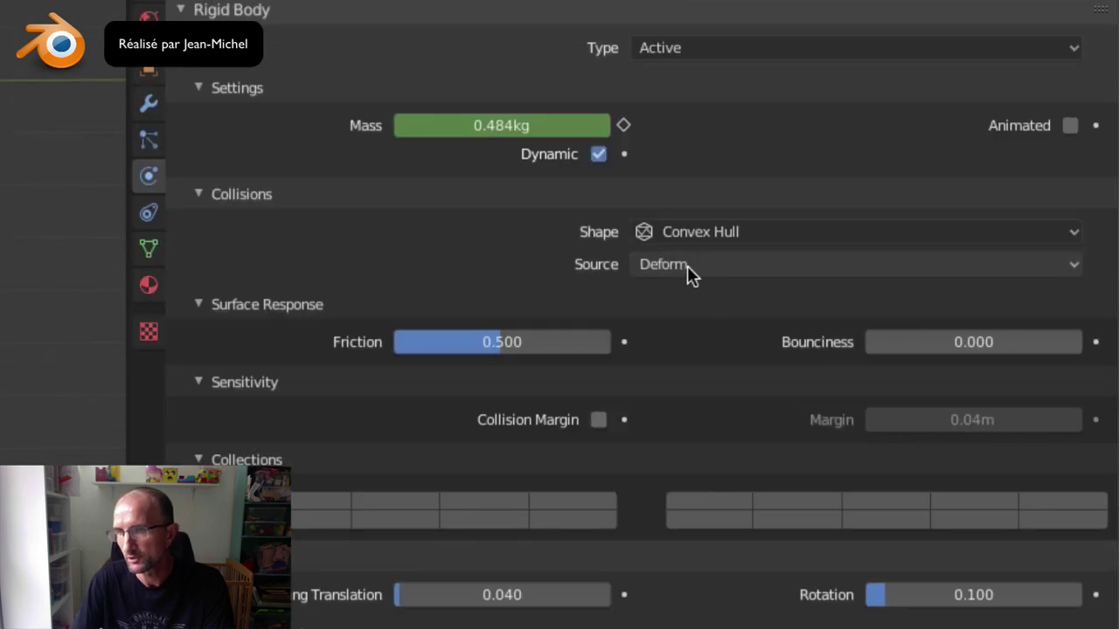
{"action": "left_click", "coordinate": [687, 266]}
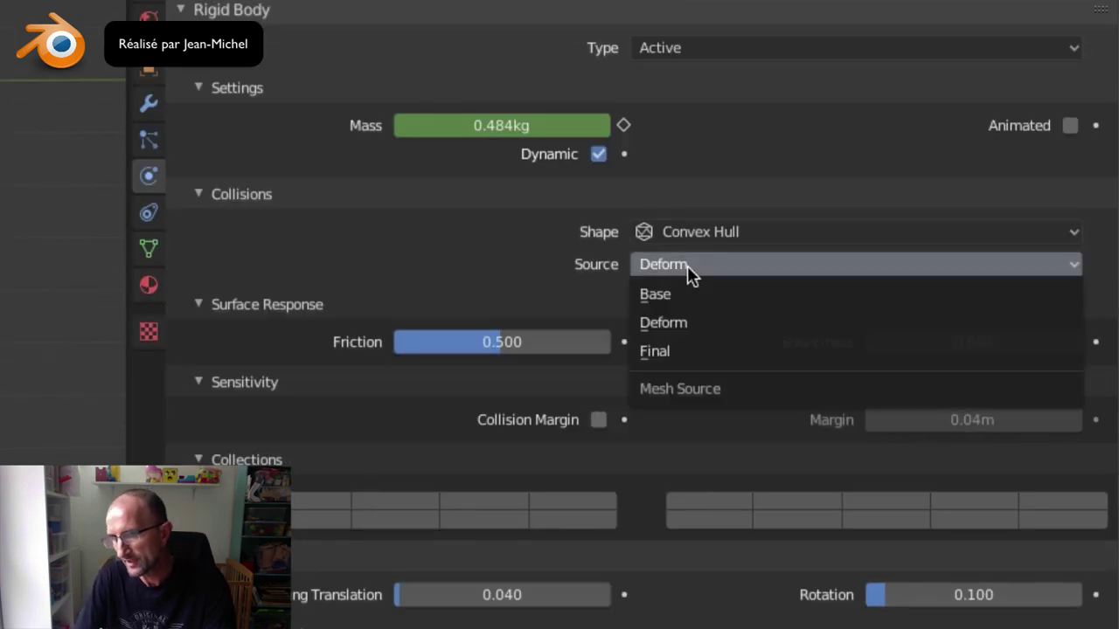